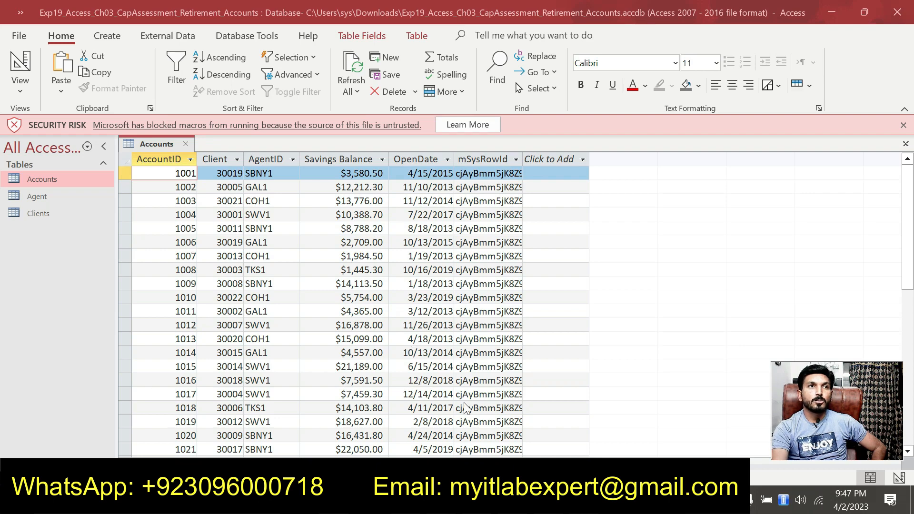
- Switch to the Word instructions and highlight the Exp19_Access_Ch03_CapAssessment_Retirement_Accounts.accdb file name in step 1 in turquoise
mouse_move(547, 505)
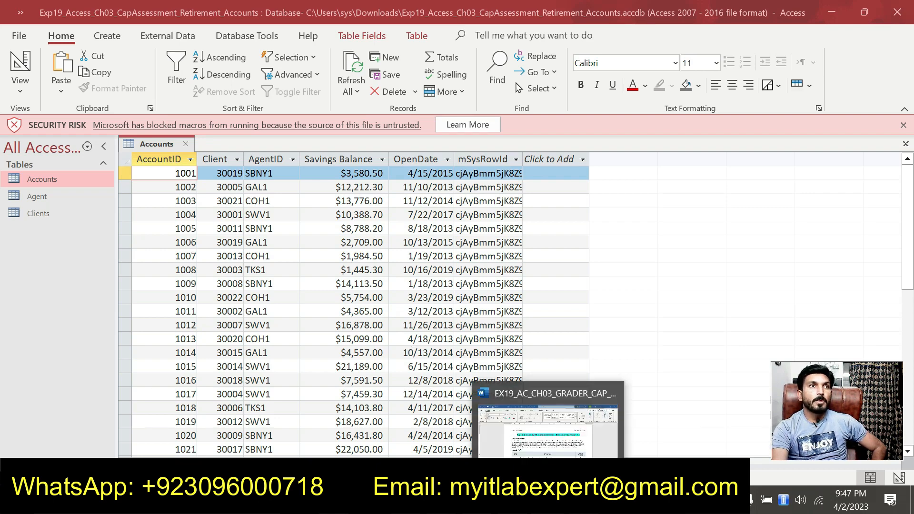
click(547, 505)
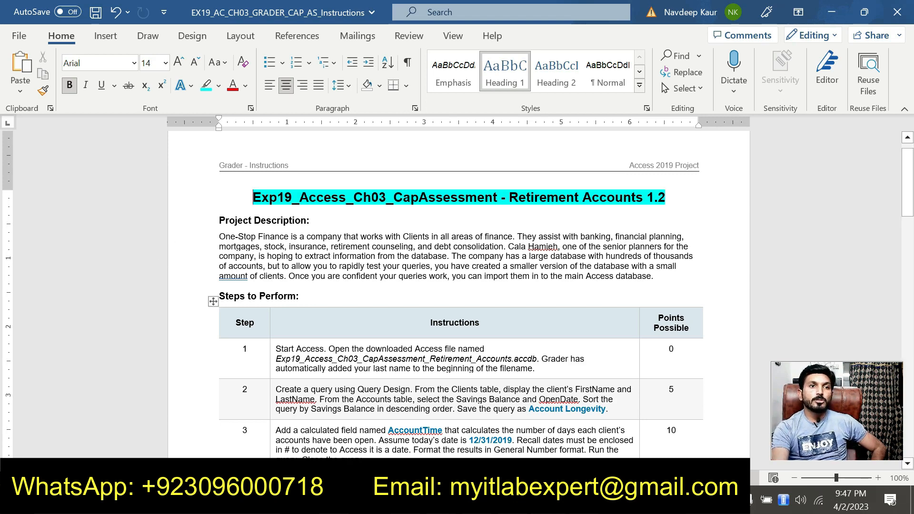
mouse_move(276, 359)
mouse_down()
mouse_move(476, 358)
mouse_move(528, 368)
mouse_move(527, 357)
mouse_up()
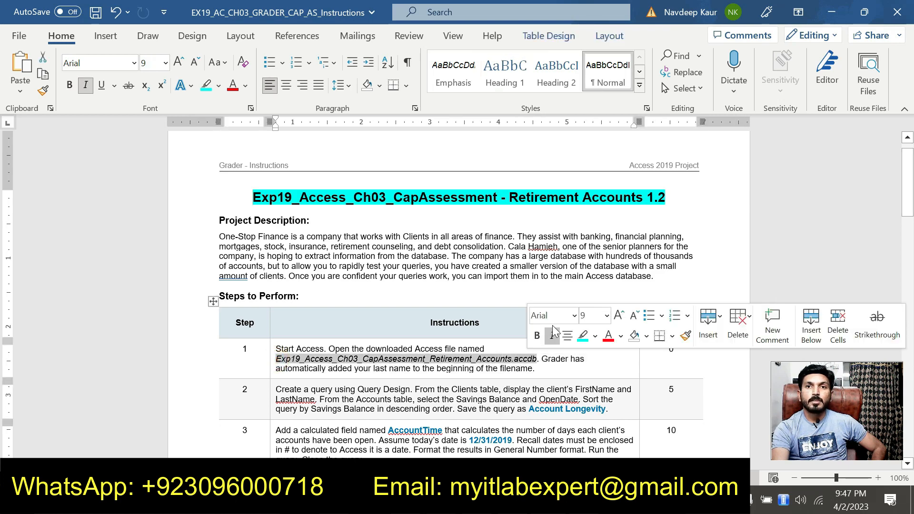
click(579, 336)
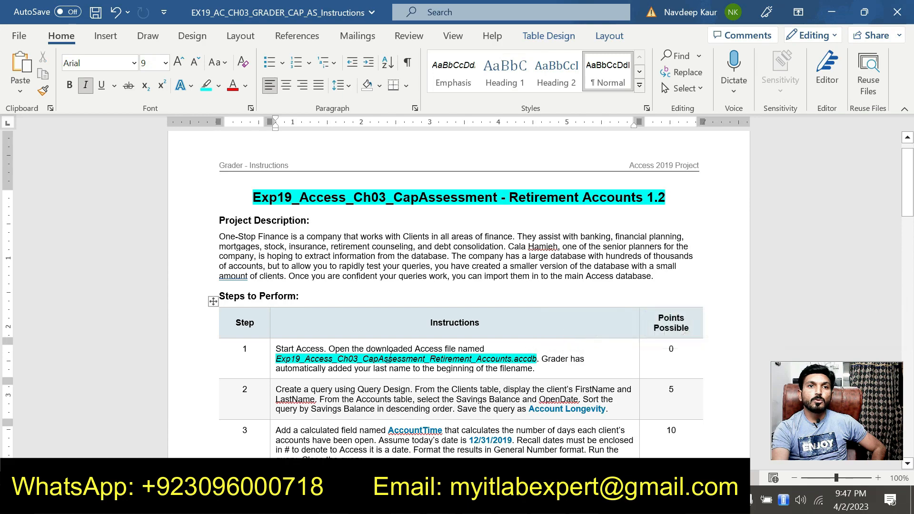
- Look through the project's remaining numbered instructions and return to the start of the document
scroll(456, 285, down, 15)
scroll(457, 286, down, 6)
scroll(457, 286, up, 7)
scroll(457, 286, down, 1)
scroll(389, 357, down, 4)
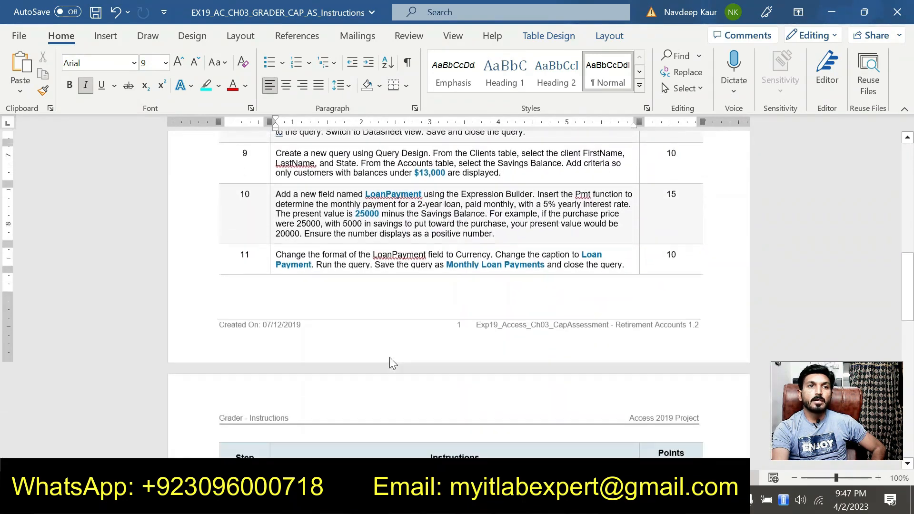
scroll(390, 357, down, 3)
scroll(392, 363, up, 20)
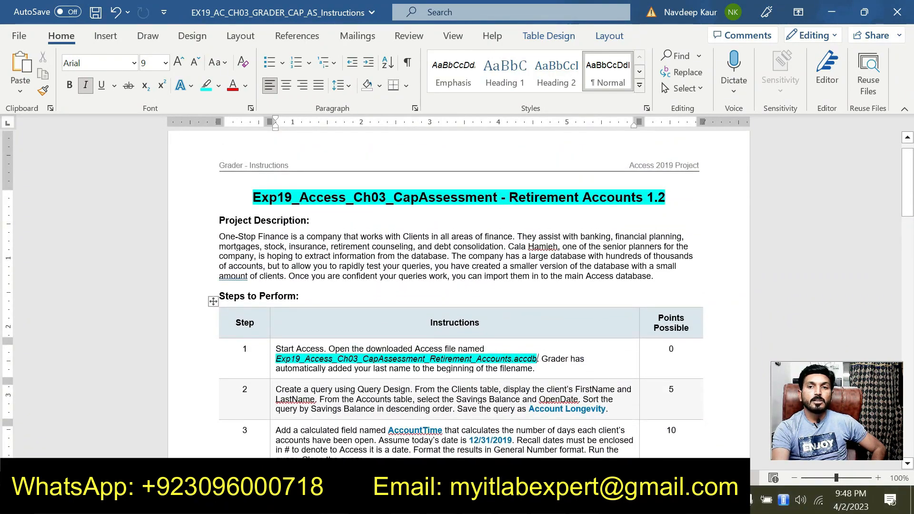
- Switch to the Access database and close the Accounts table
key(alt+Tab)
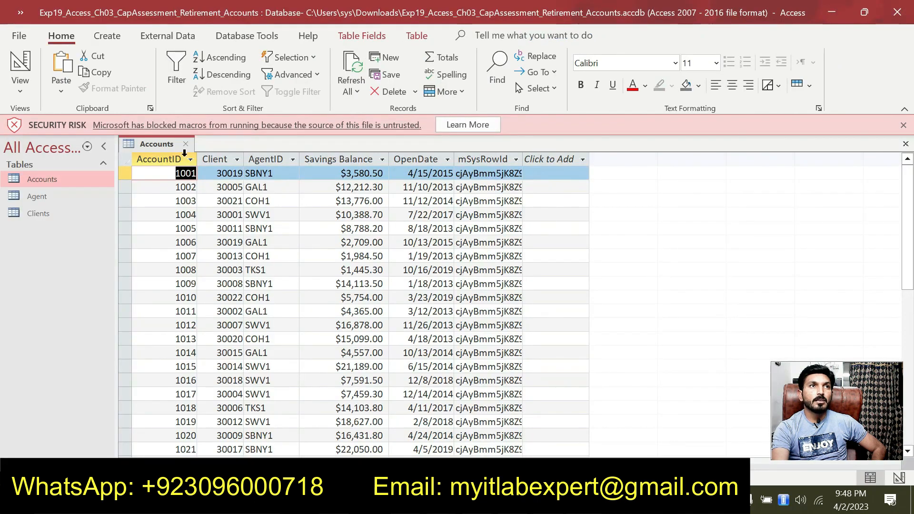
click(185, 145)
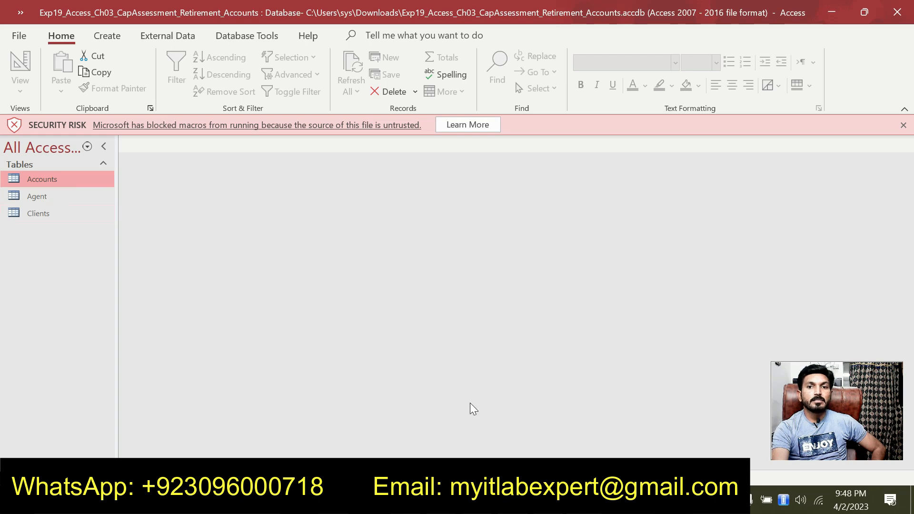
- Switch to the Word instructions, remove the highlight from the file name in step 1, and highlight the whole step 2 instruction in turquoise
key(alt+Tab)
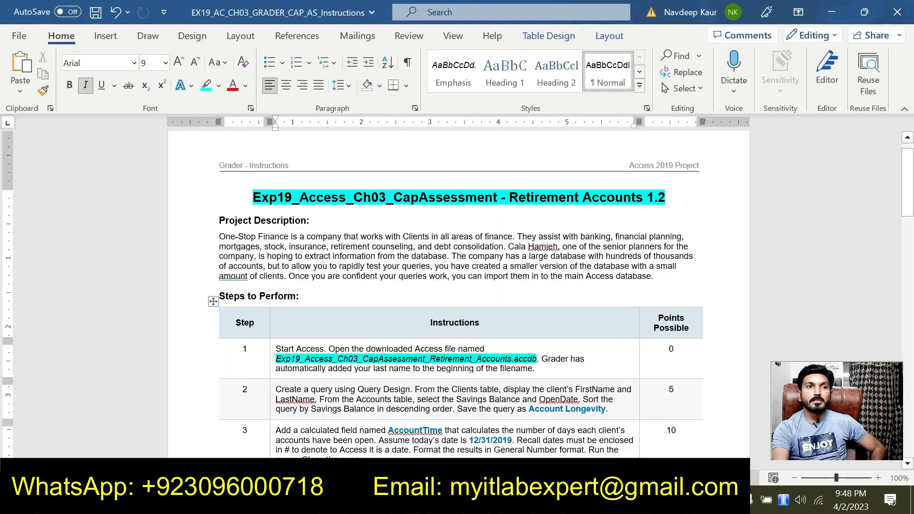
drag(275, 360, 537, 362)
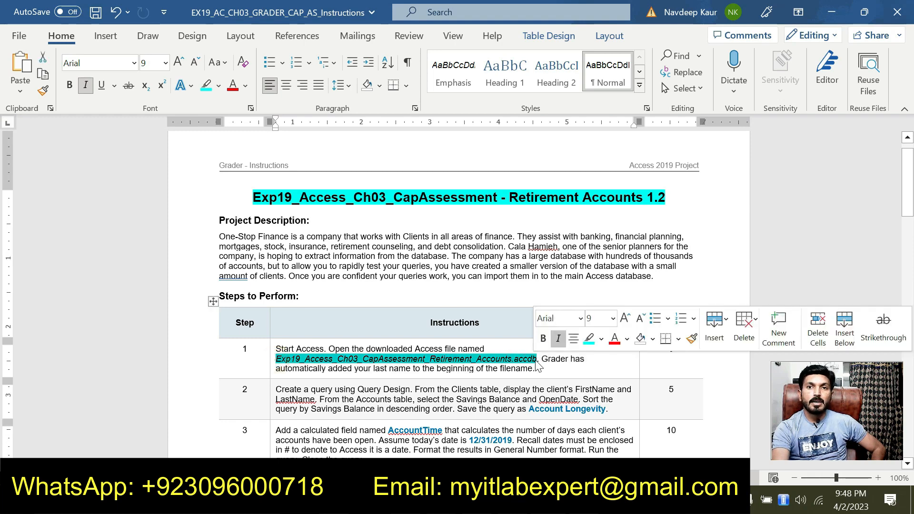
click(586, 341)
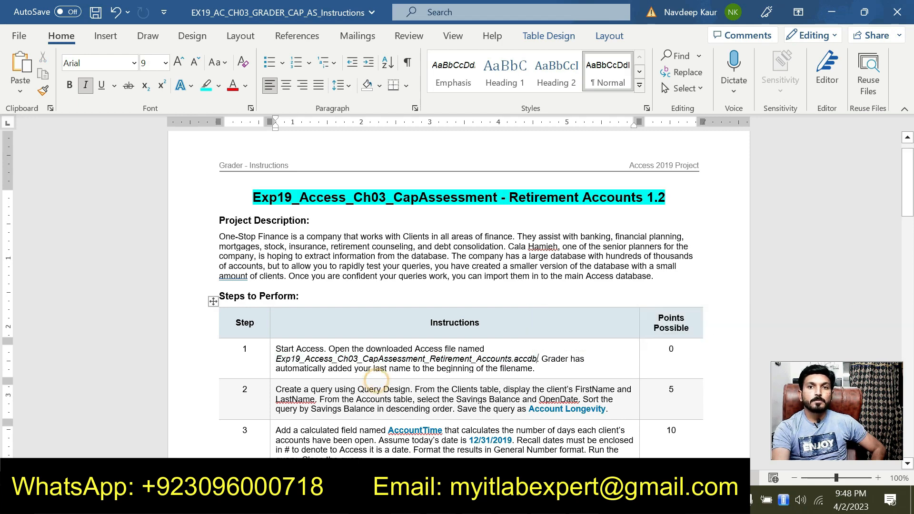
drag(609, 409, 317, 381)
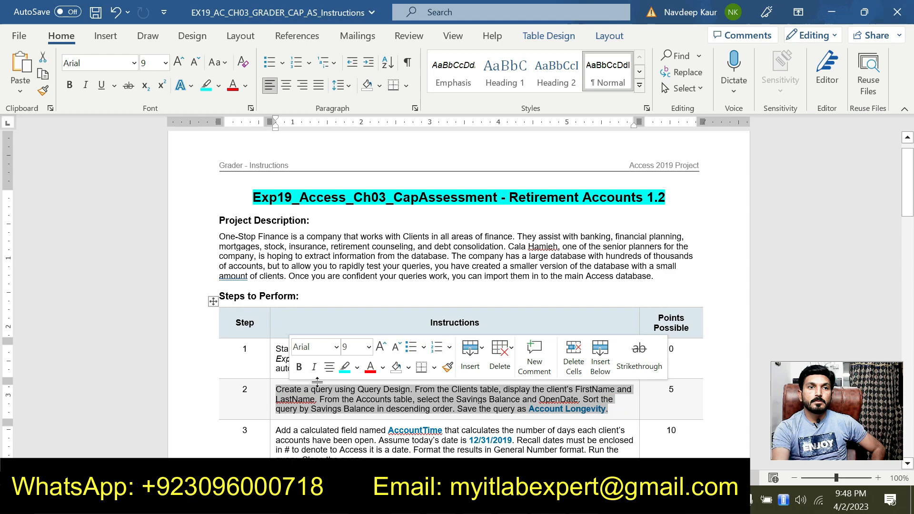
click(345, 367)
scroll(345, 366, down, 2)
scroll(354, 395, up, 1)
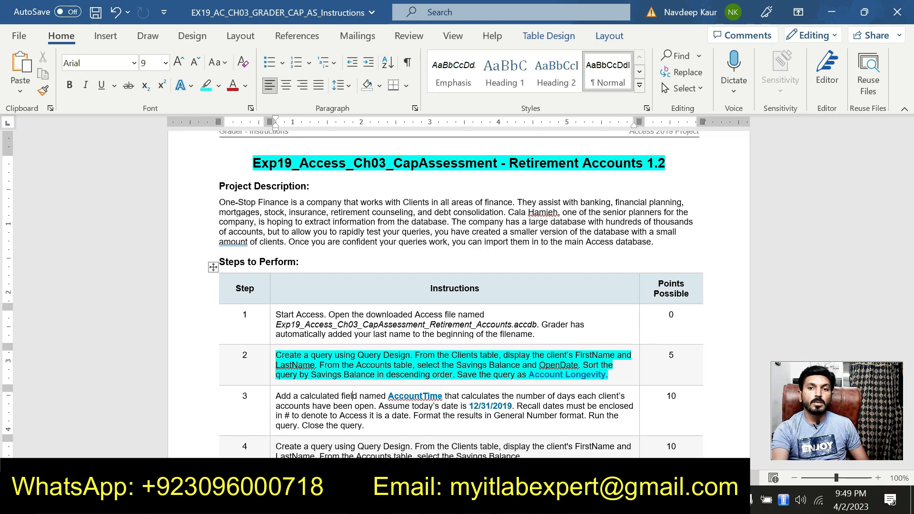
- Switch to the Access database and start a new query with Query Design
key(alt+Tab)
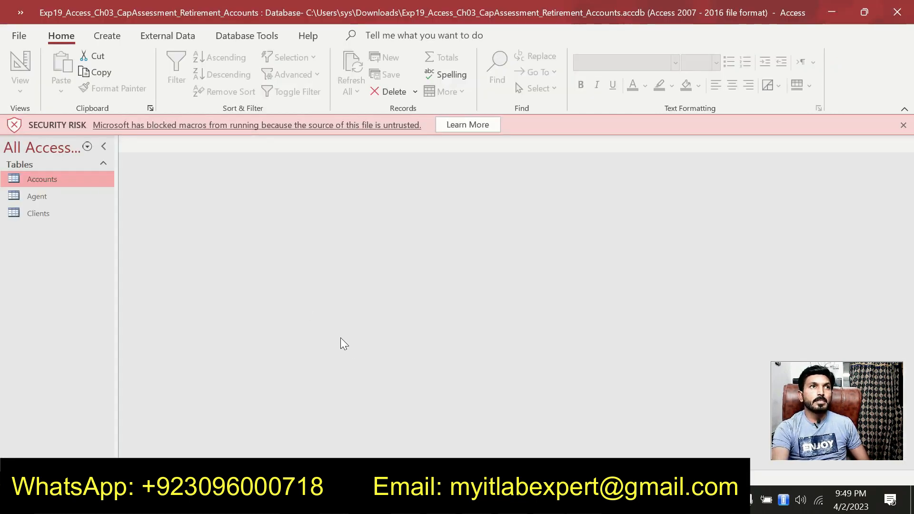
click(110, 39)
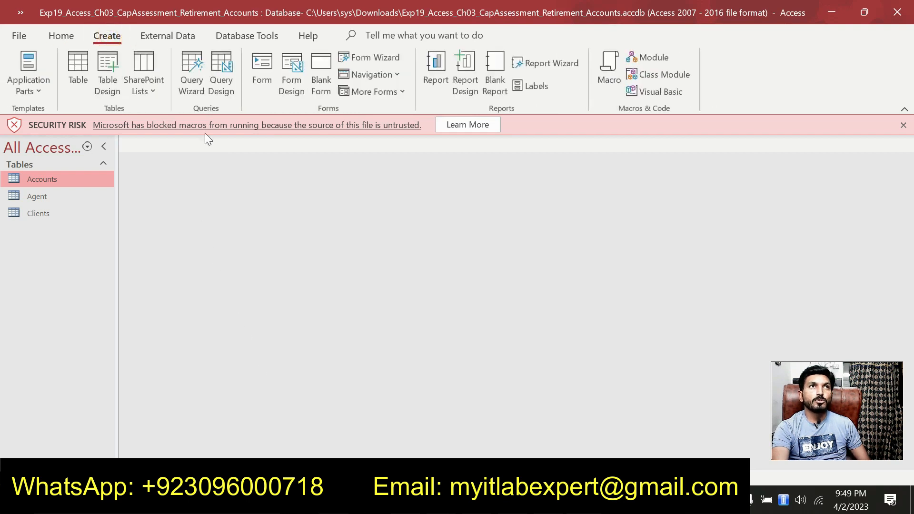
click(224, 87)
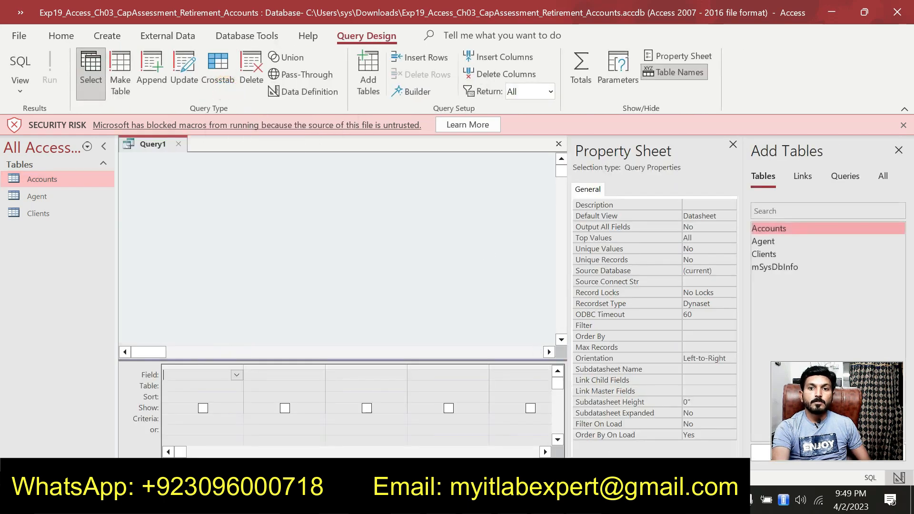
- Check the step 2 instruction in Word, then add the Clients and Accounts tables to the query and enlarge their field lists
key(alt+Tab)
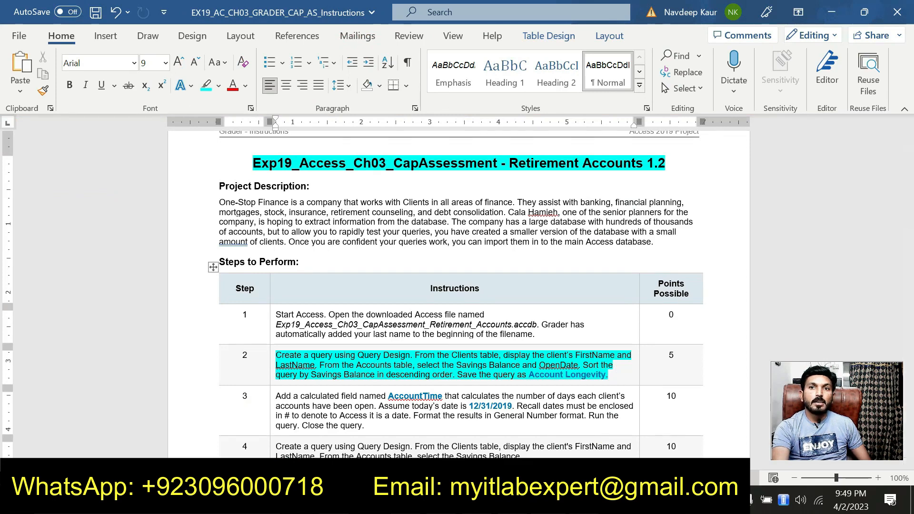
click(385, 499)
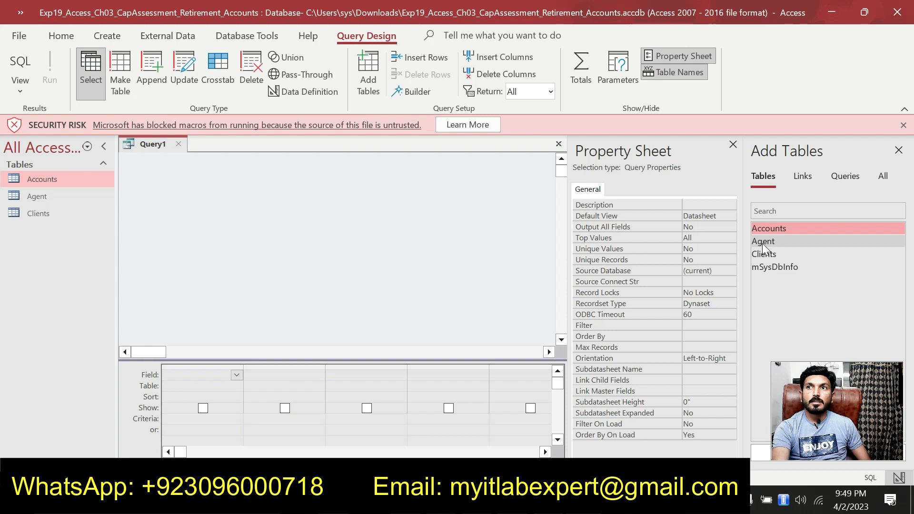
drag(763, 254, 194, 179)
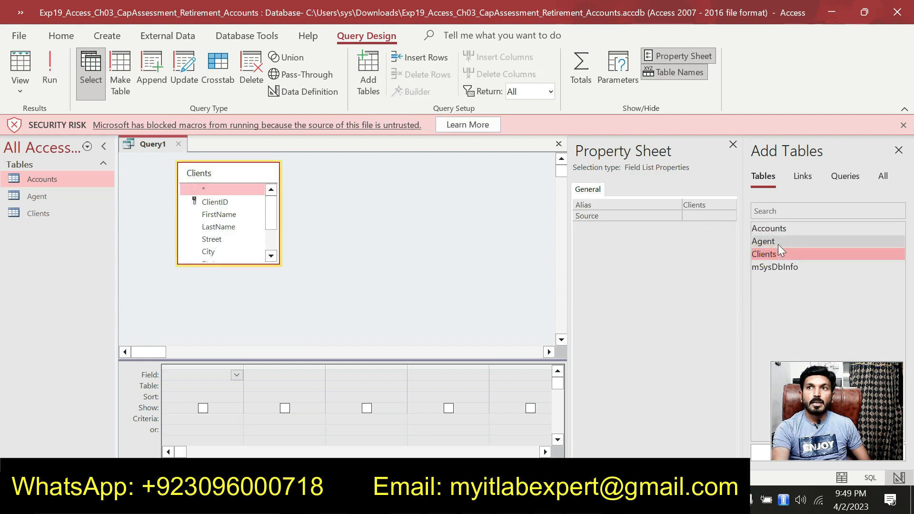
drag(767, 228, 362, 169)
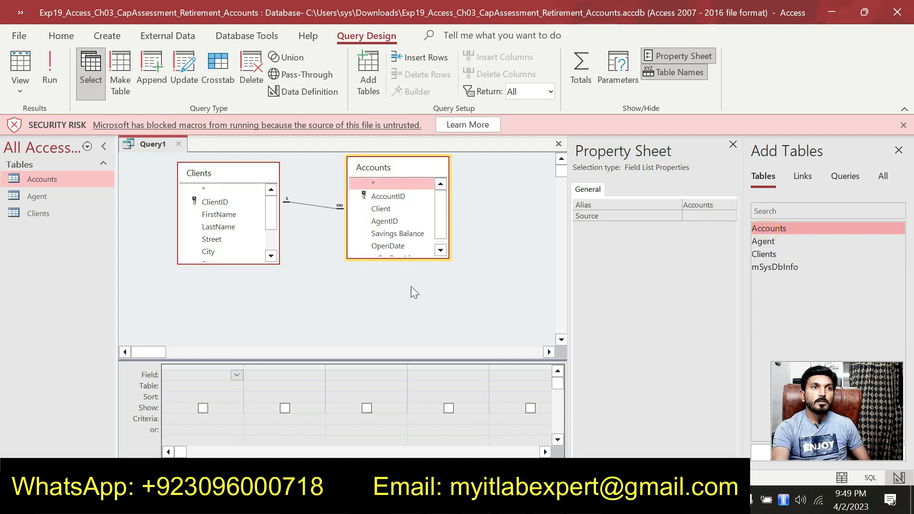
drag(413, 259, 414, 307)
drag(245, 263, 265, 325)
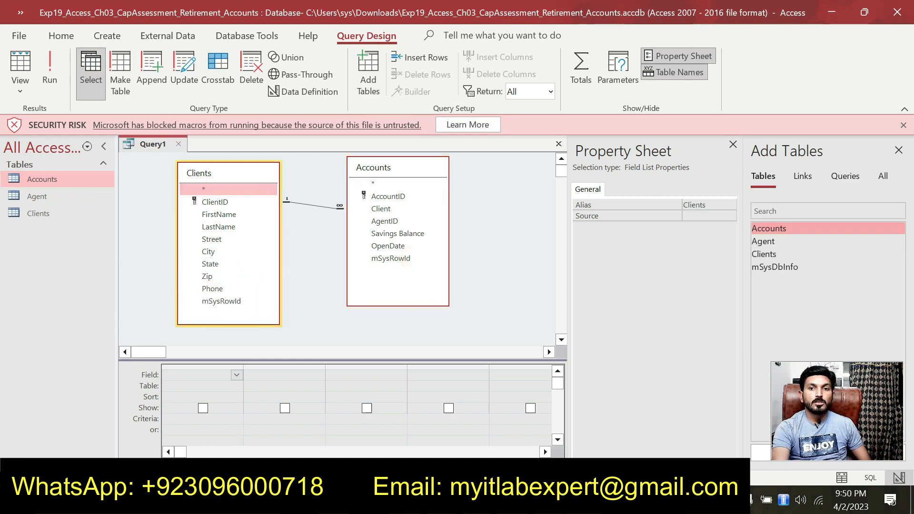
- Check the required client fields in Word, and add FirstName and LastName from the Clients table to the query grid in Access
key(alt+Tab)
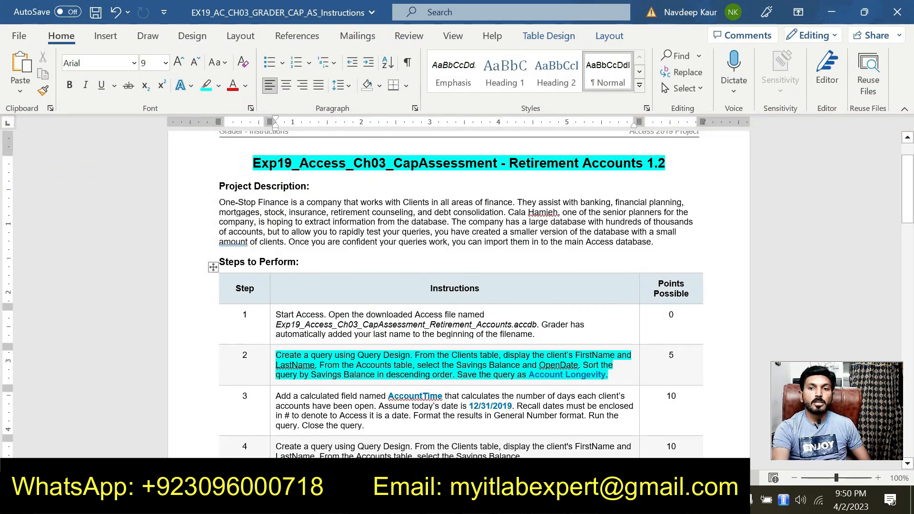
key(alt+Tab)
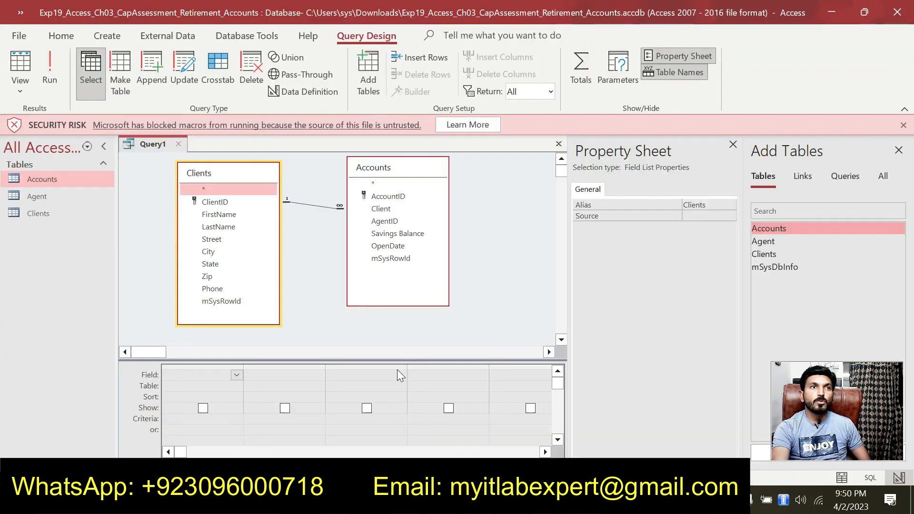
click(234, 215)
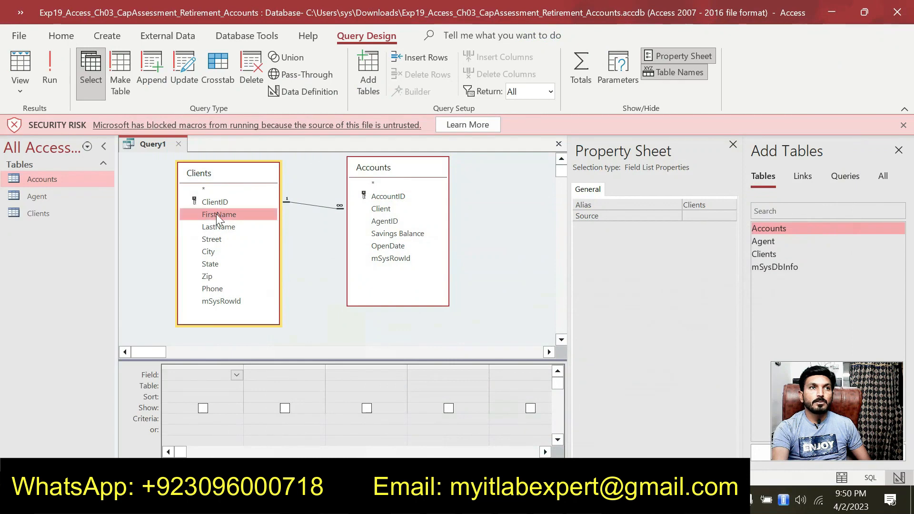
drag(216, 213, 203, 375)
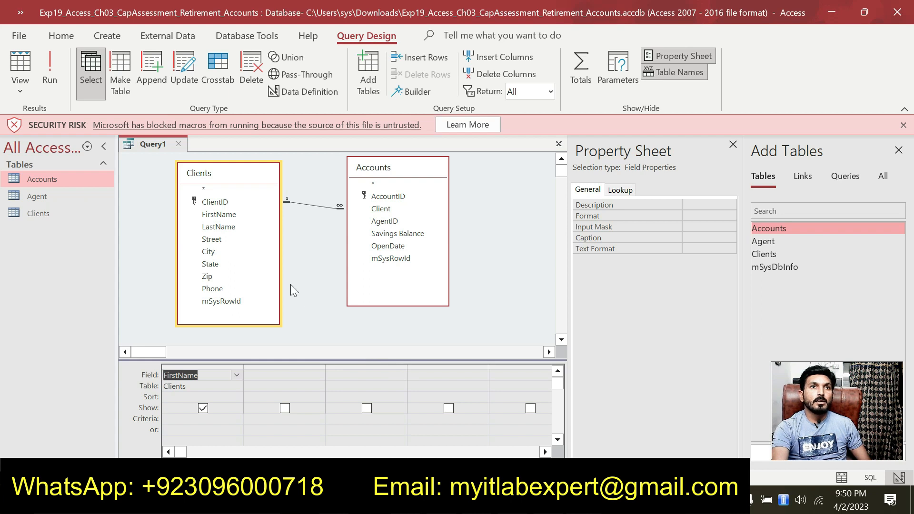
click(229, 227)
drag(230, 227, 267, 373)
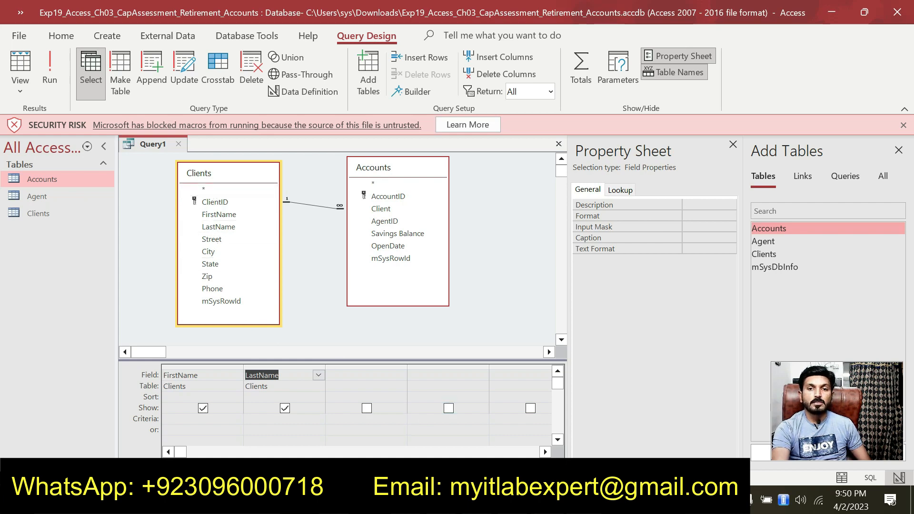
- Check the required account fields in Word, and add Savings Balance and OpenDate from the Accounts table to the query grid in Access
key(alt+Tab)
scroll(457, 286, down, 1)
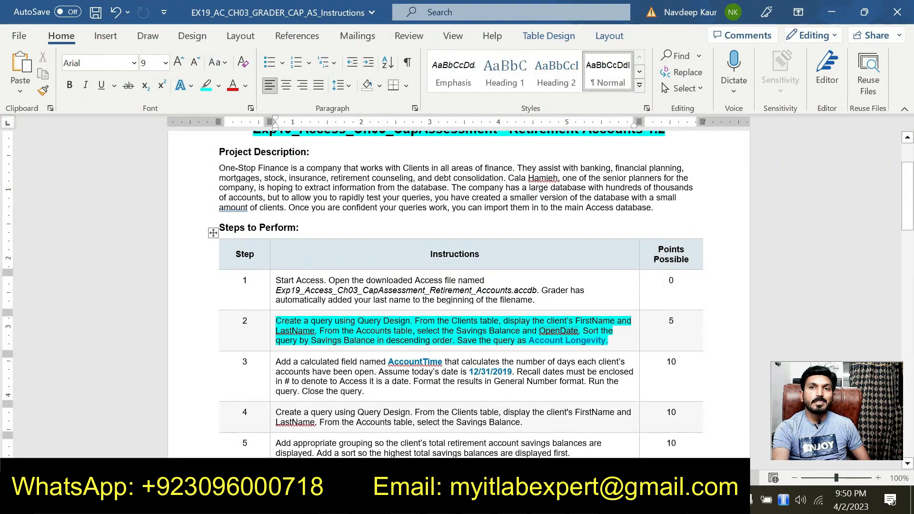
key(alt+Tab)
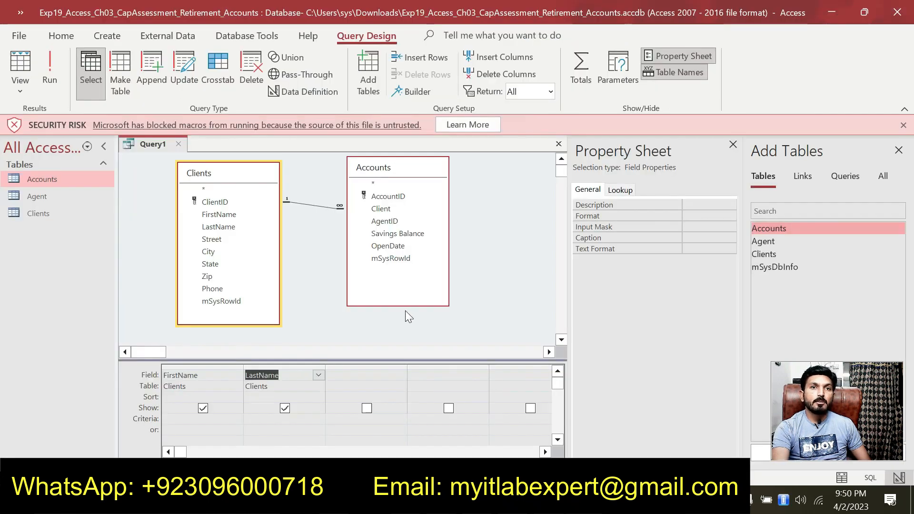
drag(407, 305, 405, 324)
click(409, 284)
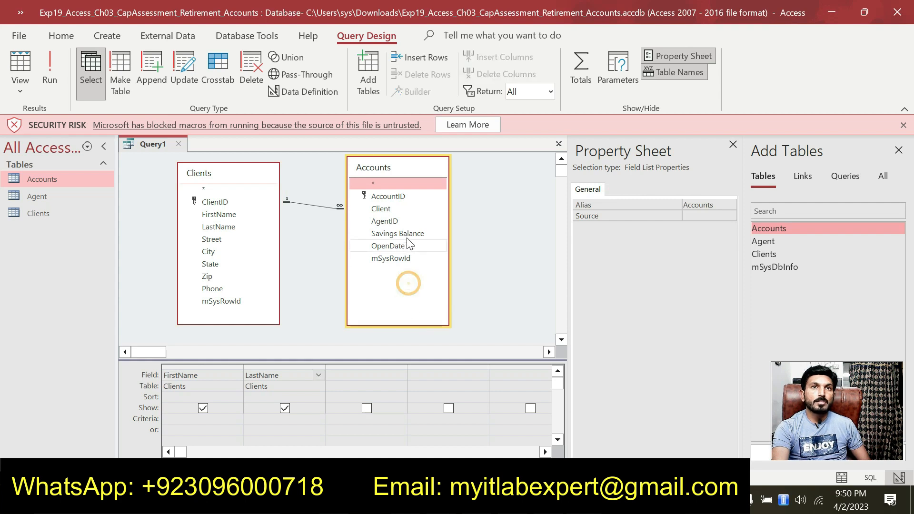
click(409, 233)
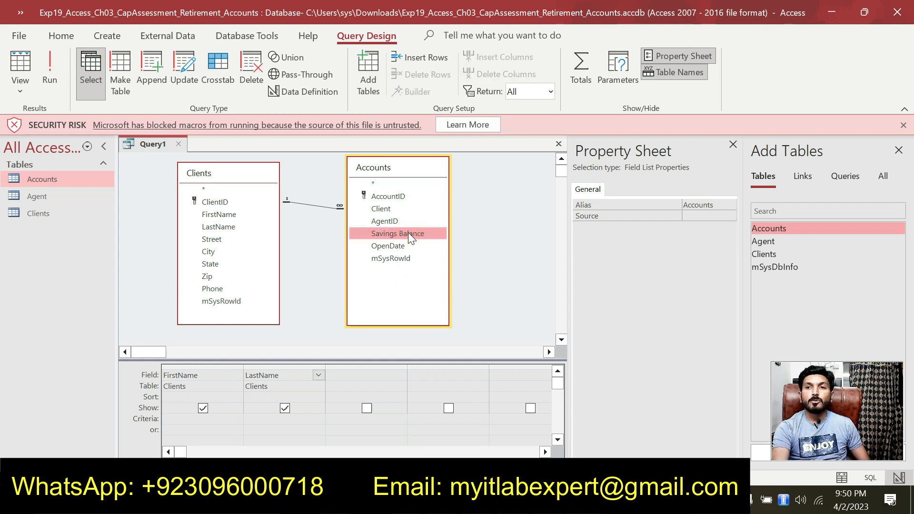
drag(409, 233, 362, 374)
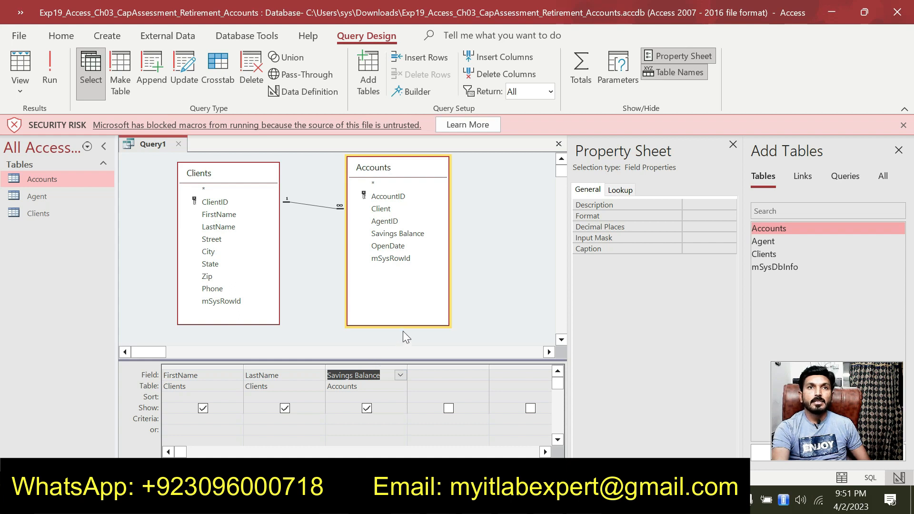
drag(397, 244, 433, 376)
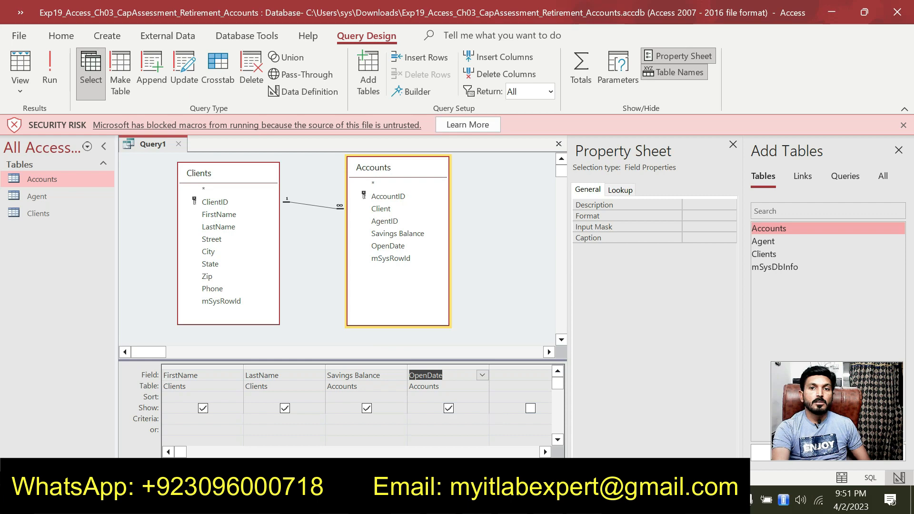
- Check the sort requirement in Word, and sort the Savings Balance field in descending order in the Access query
key(alt+Tab)
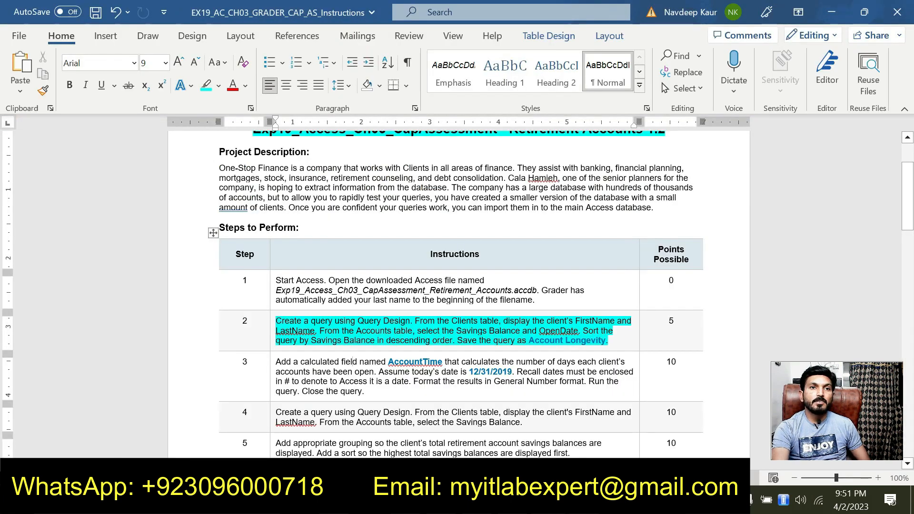
key(alt+Tab)
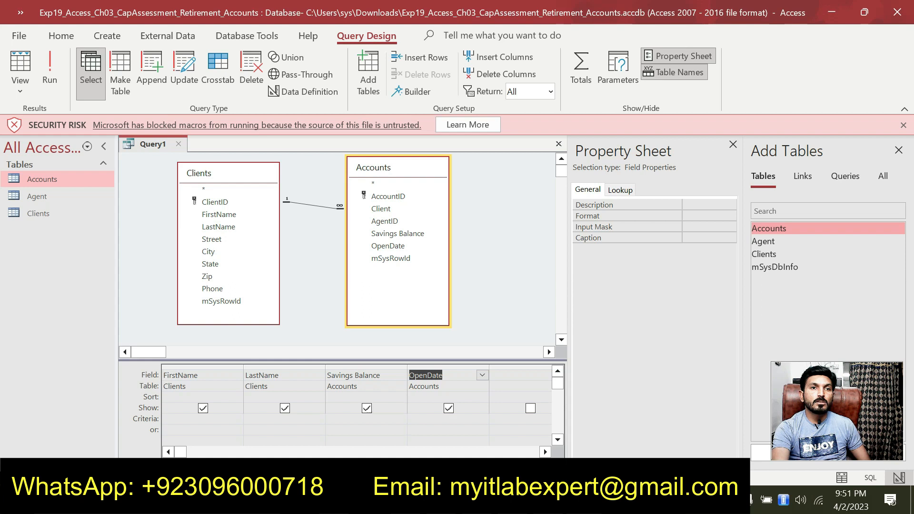
click(390, 397)
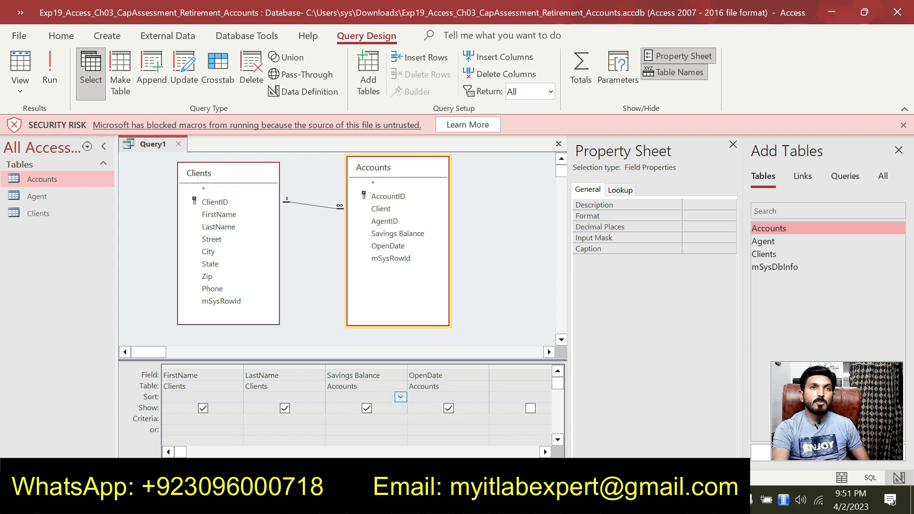
click(400, 397)
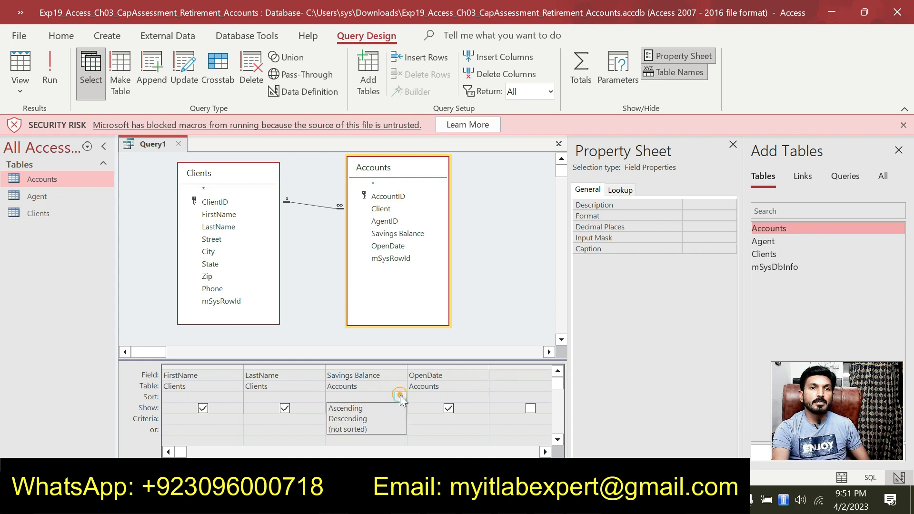
click(353, 421)
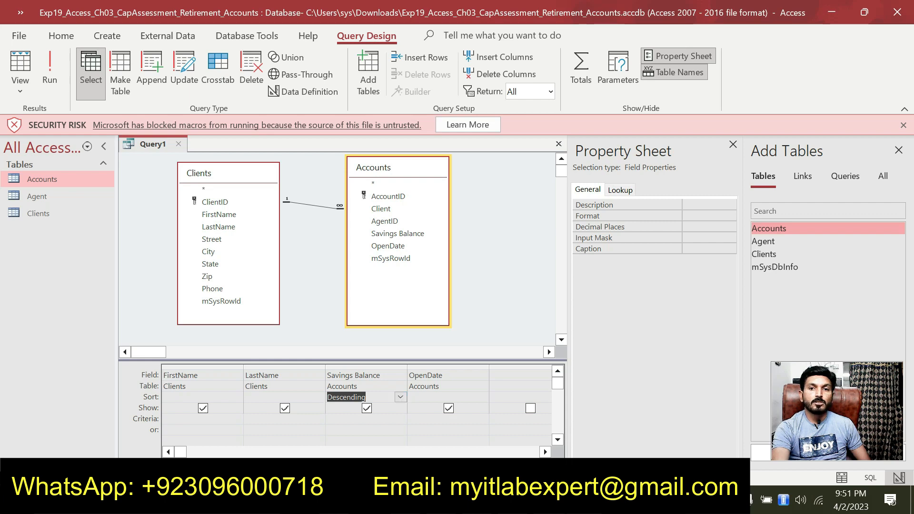
- Check the required query name in Word, and save the query in Access as Account Longevity
key(alt+Tab)
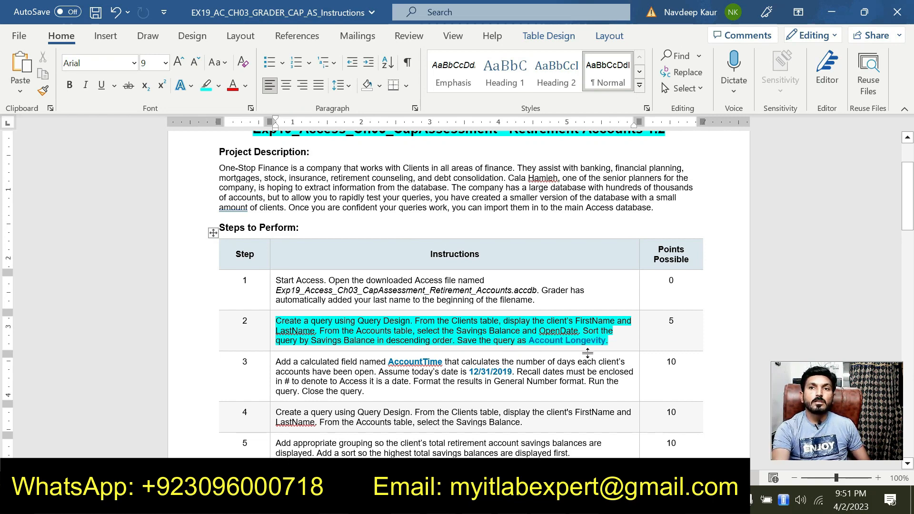
key(alt+Tab)
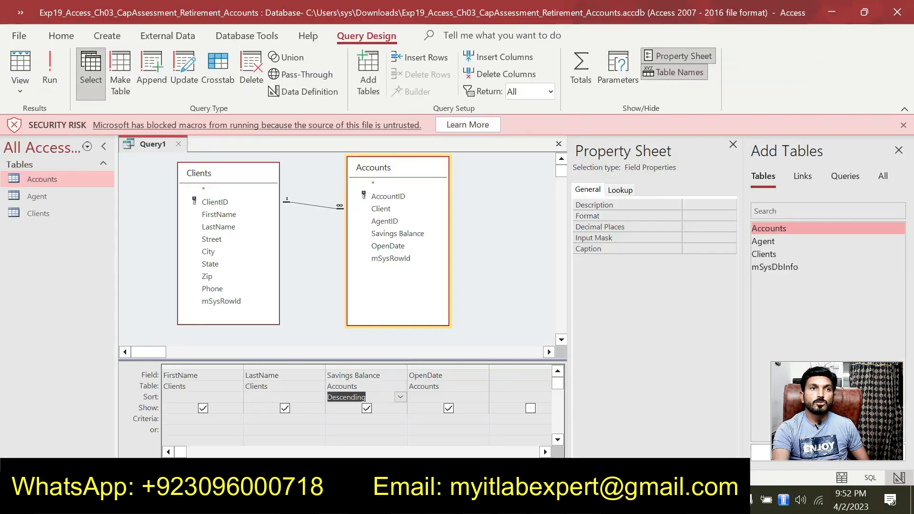
right_click(153, 140)
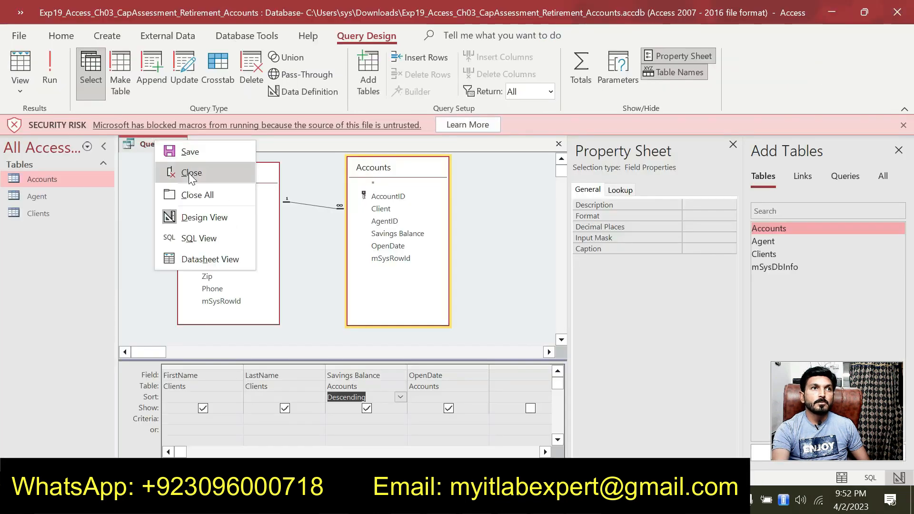
click(200, 156)
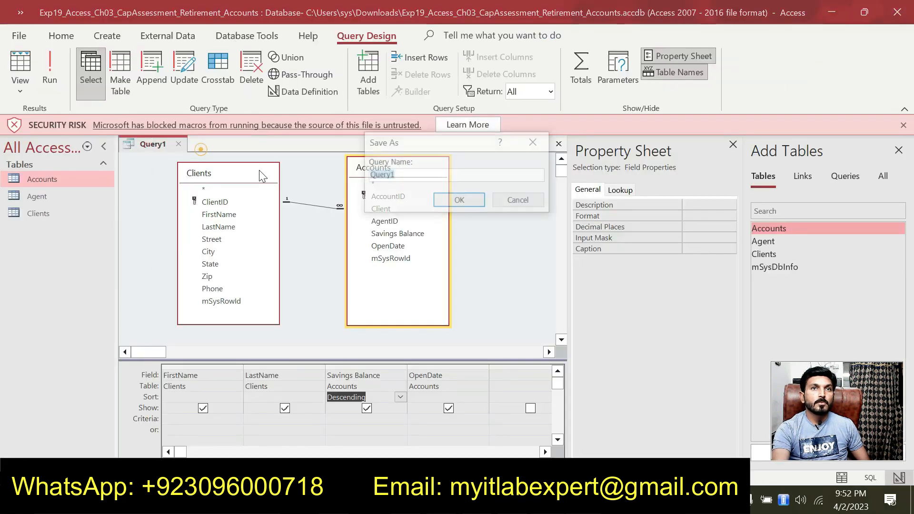
text(A)
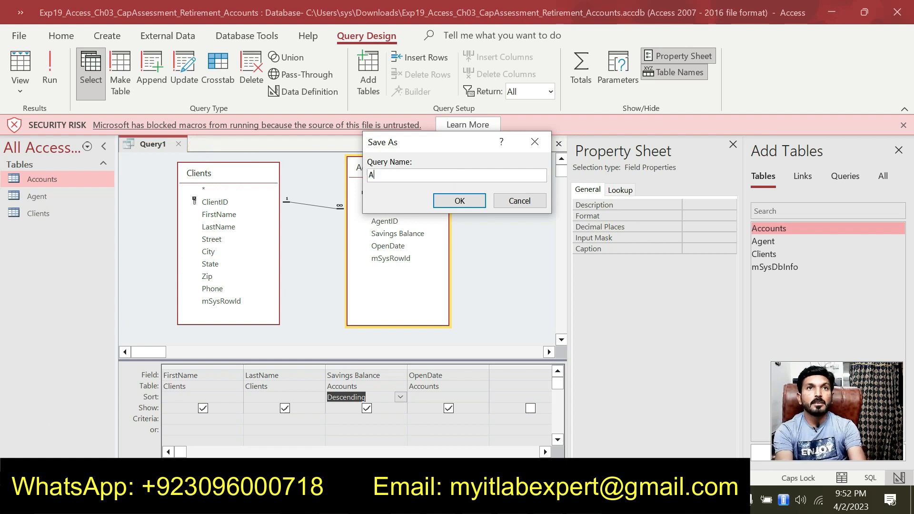
text(ccou)
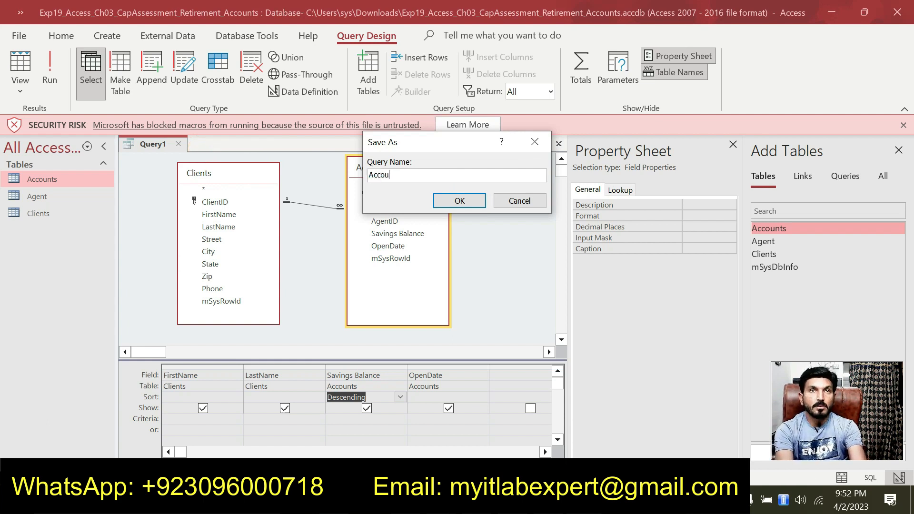
text(nt Longevity)
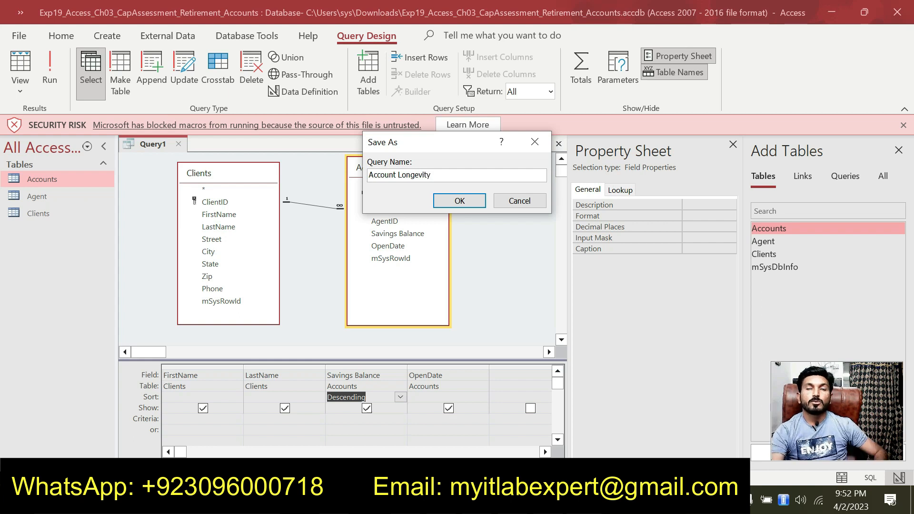
click(454, 199)
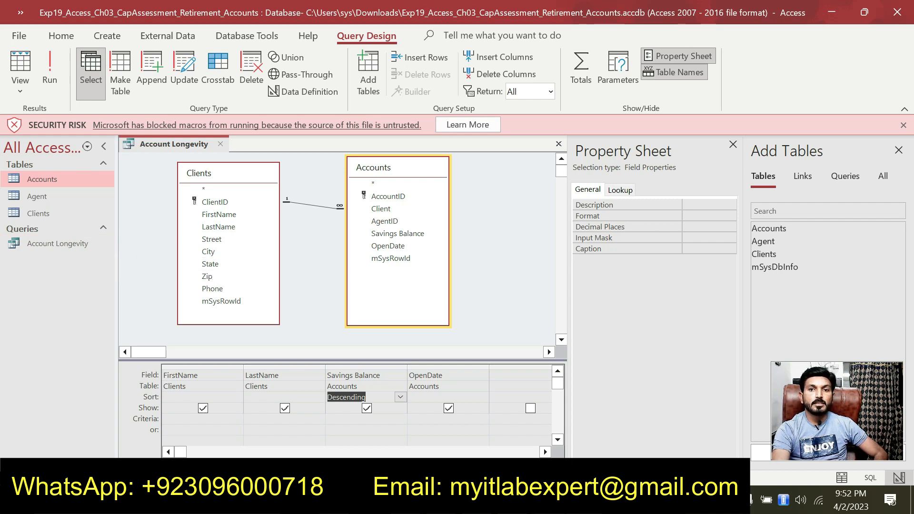
- Switch to Word, move the turquoise highlight from the step 2 instruction to step 3, and read the step 3 requirements
click(548, 500)
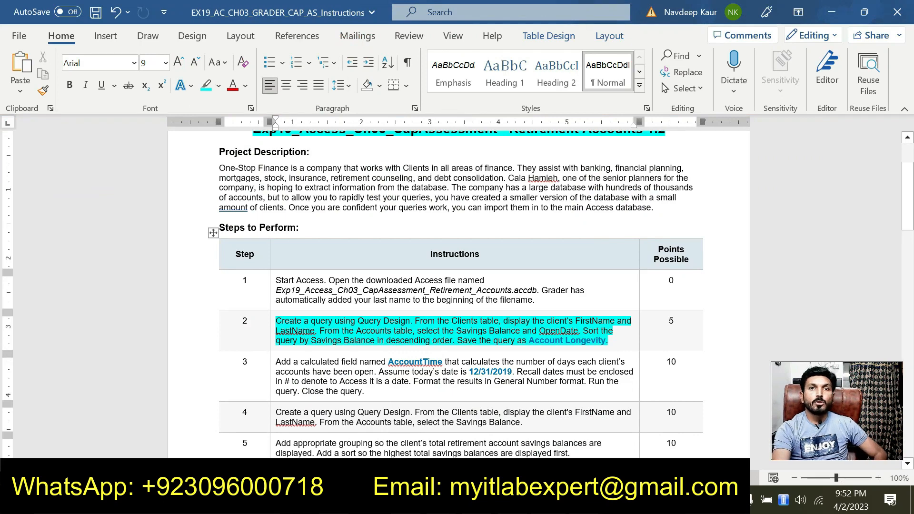
drag(276, 321, 612, 345)
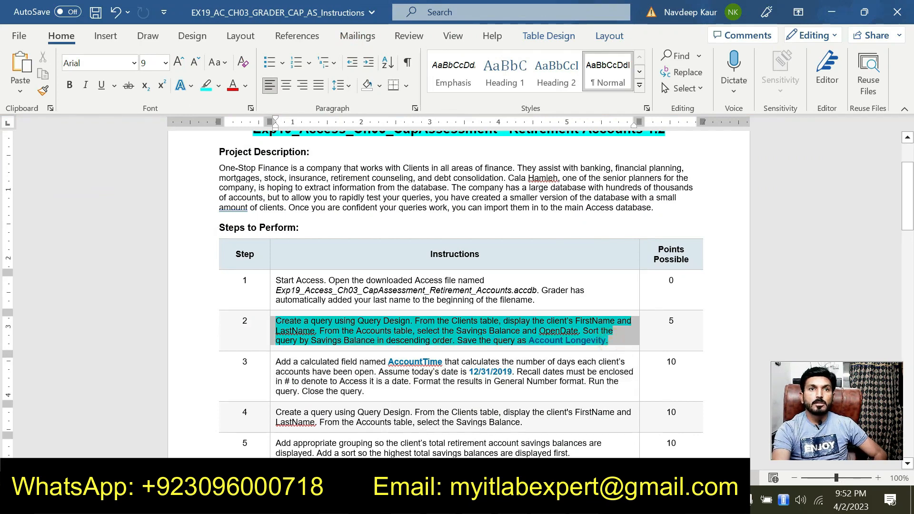
click(345, 305)
scroll(345, 305, down, 2)
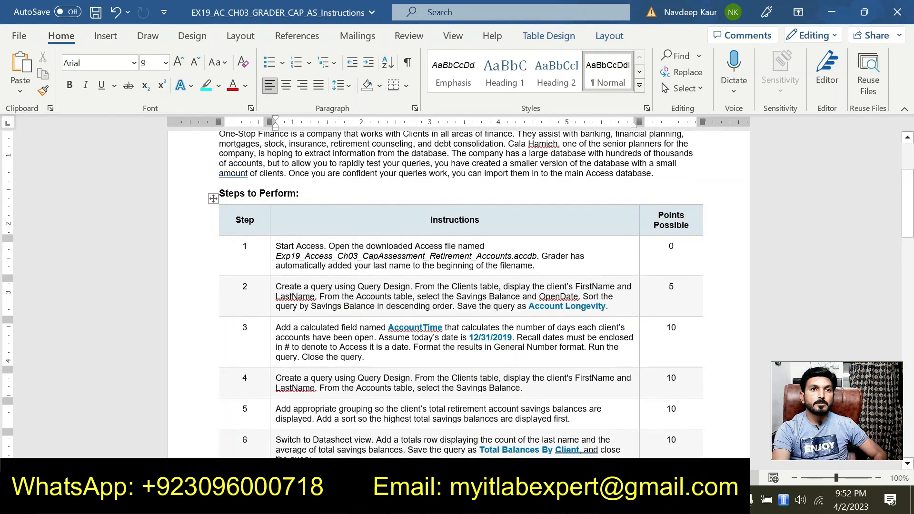
mouse_move(275, 337)
mouse_down()
mouse_move(374, 357)
mouse_move(276, 327)
mouse_up()
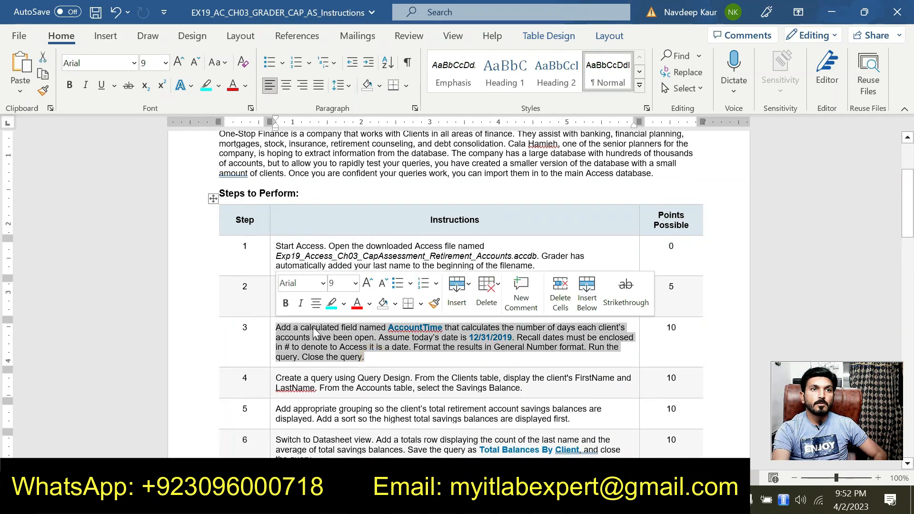
click(329, 304)
click(365, 357)
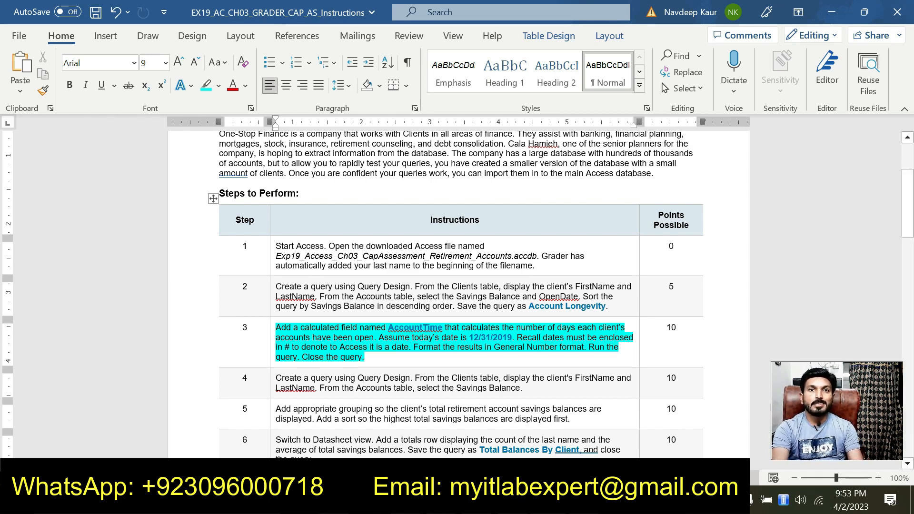
drag(469, 338, 512, 338)
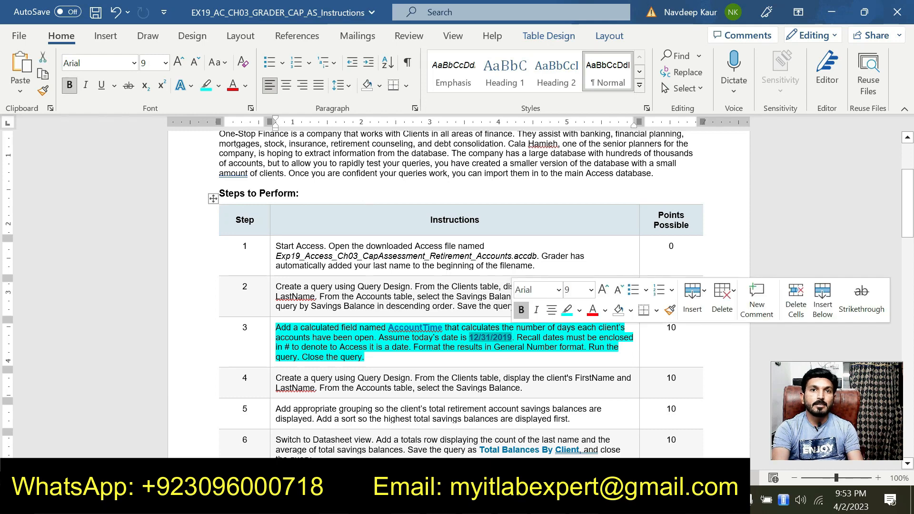
click(429, 346)
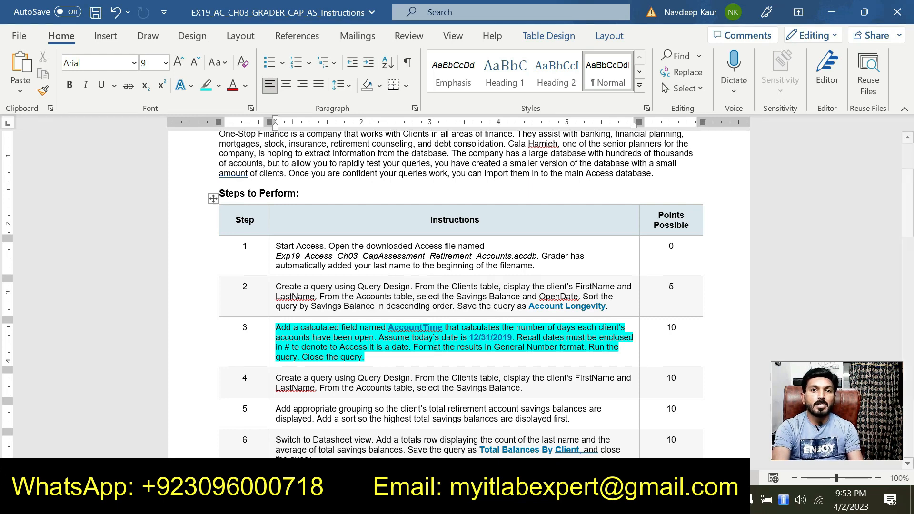
- Switch to Access, open the Expression Builder for the blank column after OpenDate, and start the expression with the field name "AccountTime:"
key(alt+Tab)
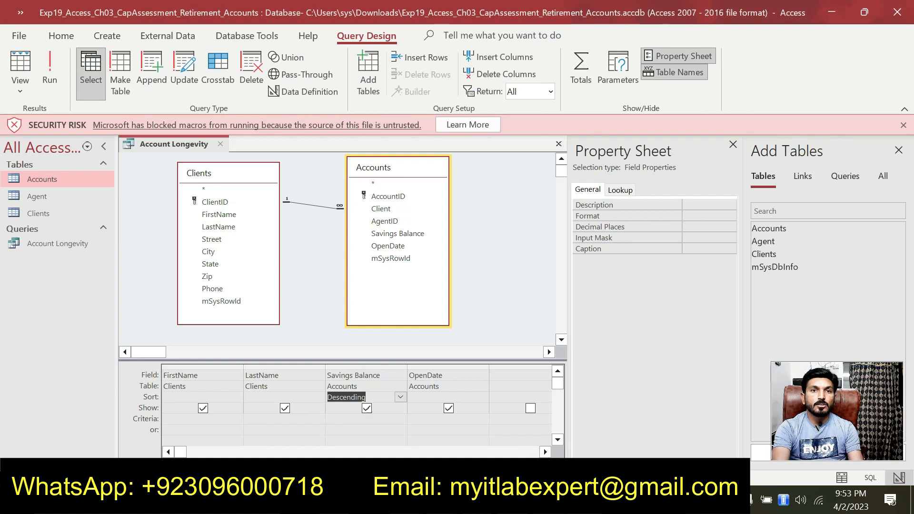
click(502, 374)
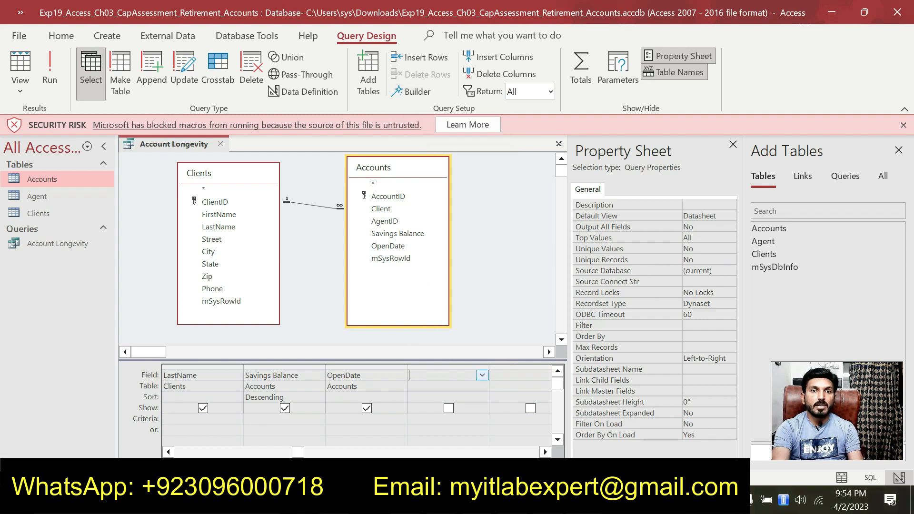
right_click(444, 376)
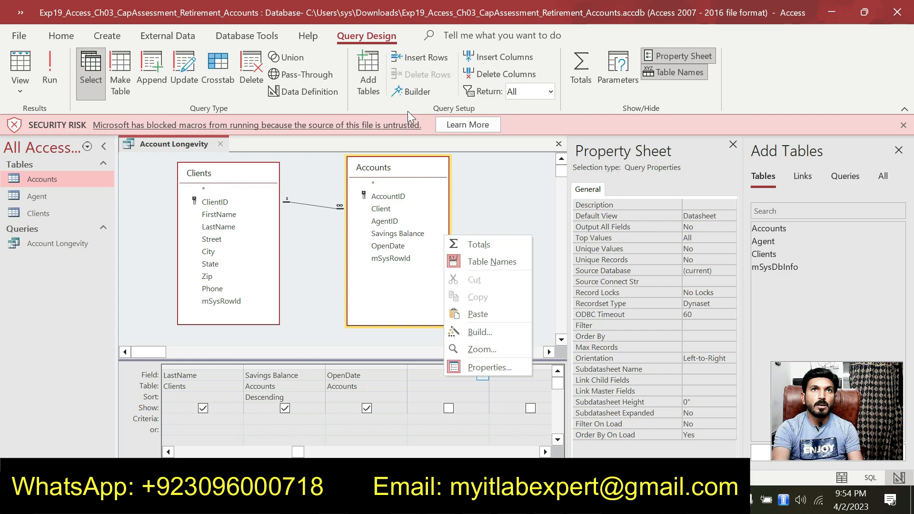
click(421, 96)
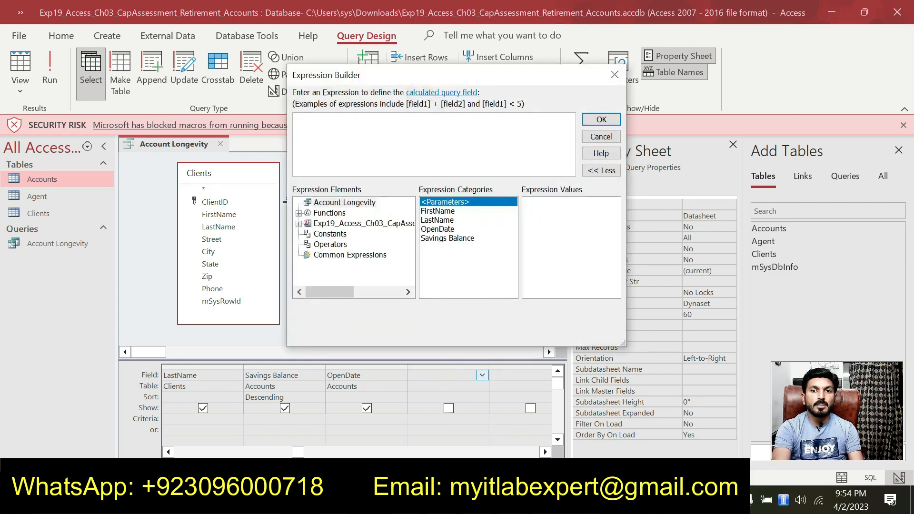
key(alt+Tab)
key(alt+Tab)
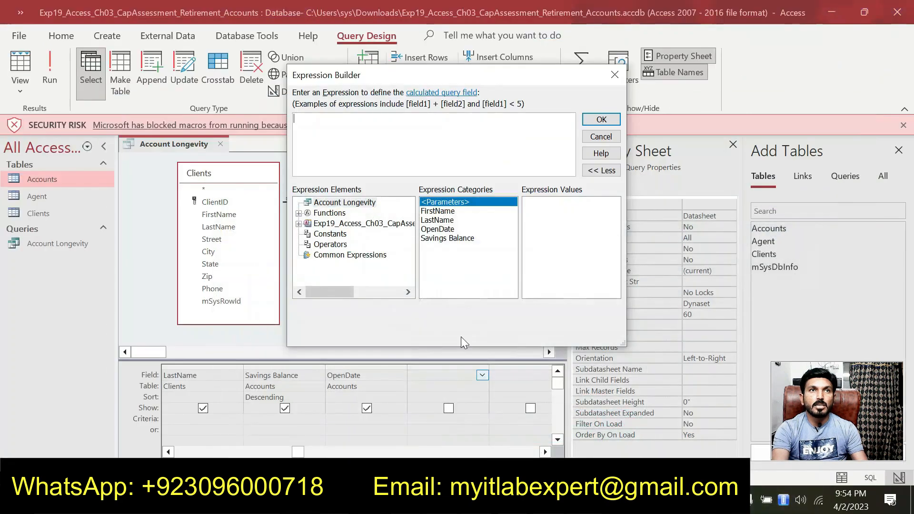
text(A)
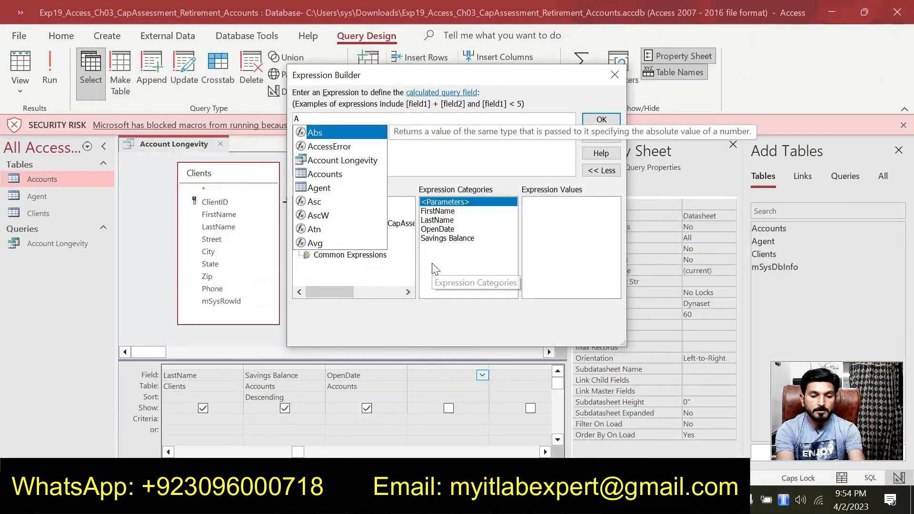
text(ccountTime)
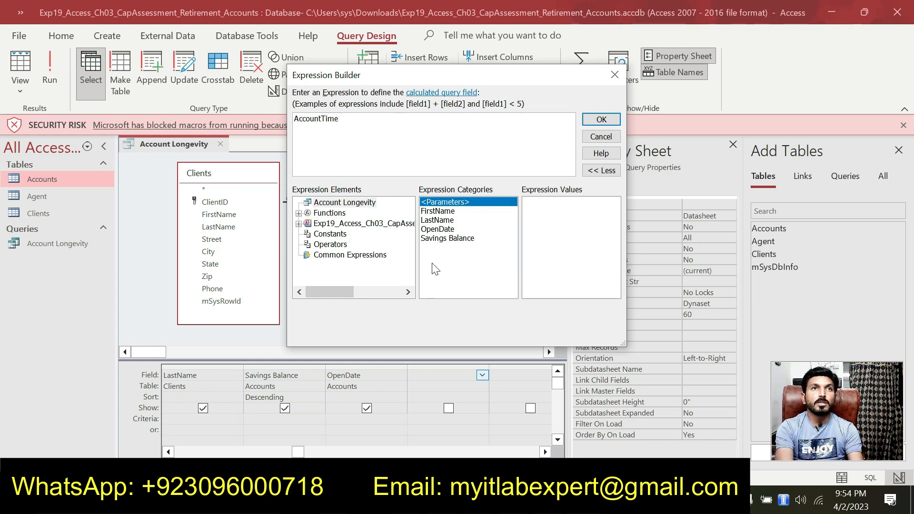
text(:)
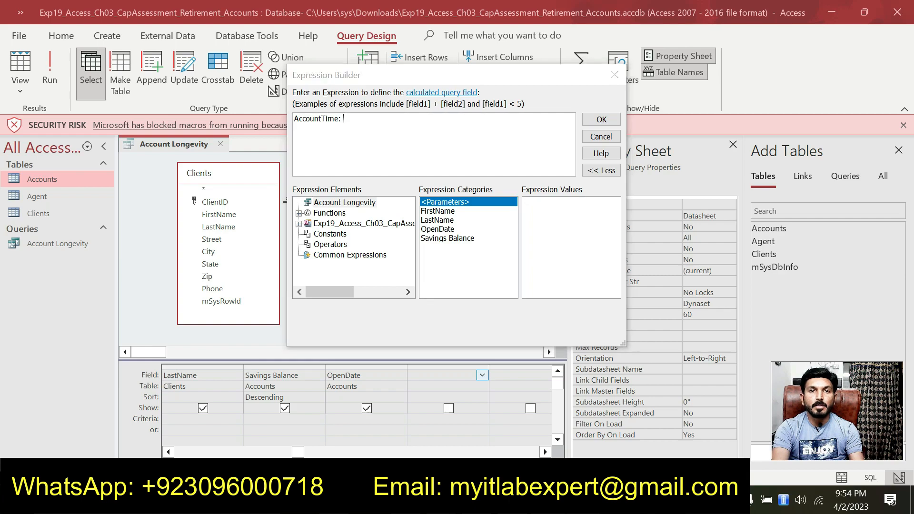
- Switch to Word, copy the date 12/31/2019 from the step 3 instruction, and paste it into the AccountTime expression in Access
key(alt+Tab)
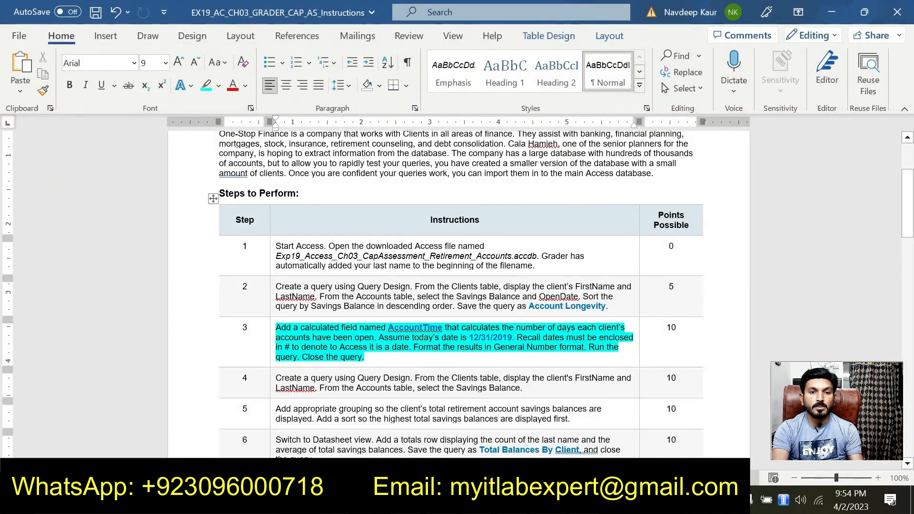
key(F7)
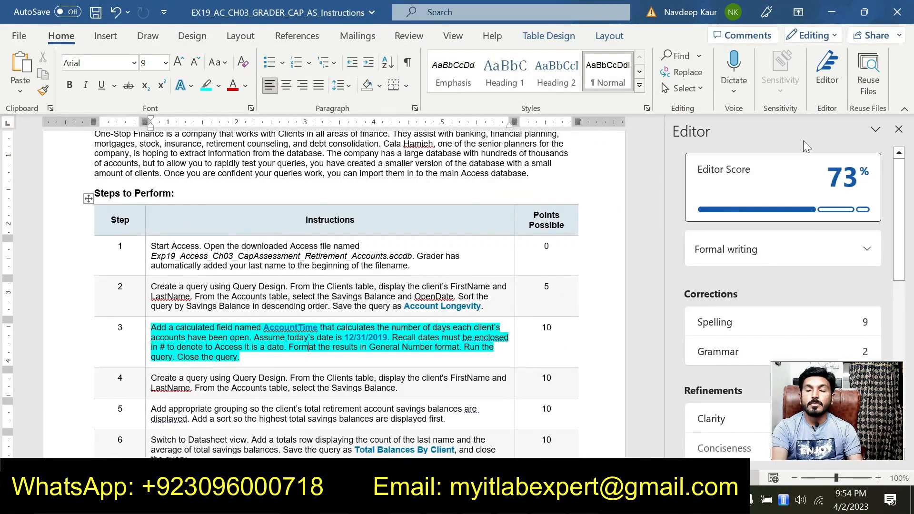
click(898, 127)
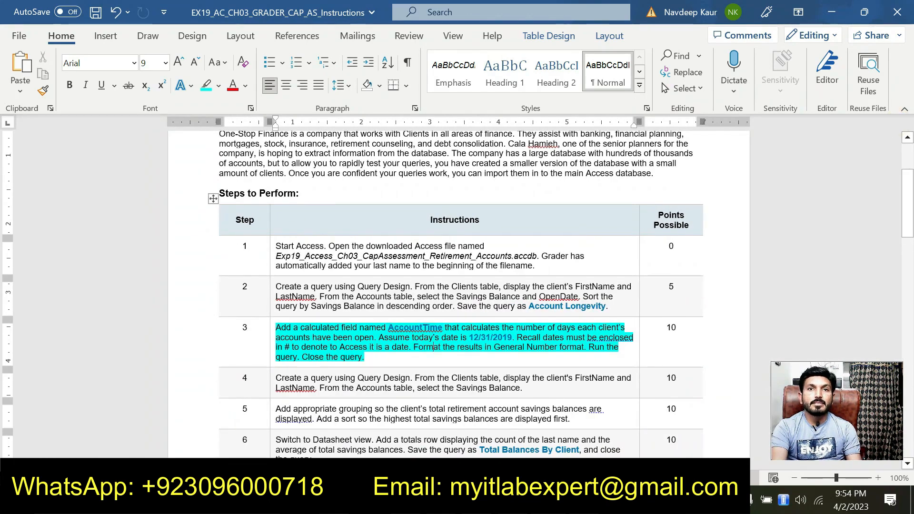
click(473, 338)
drag(470, 337, 512, 337)
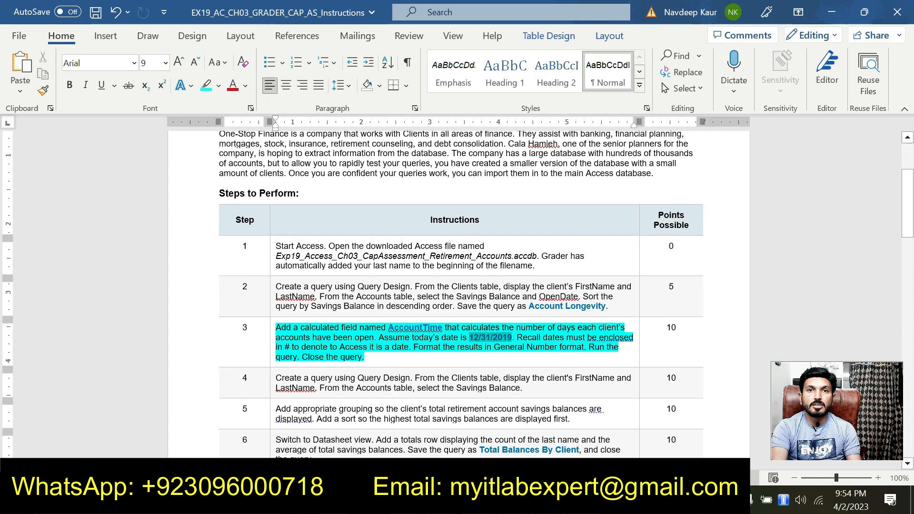
key(ctrl+c)
key(alt+Tab)
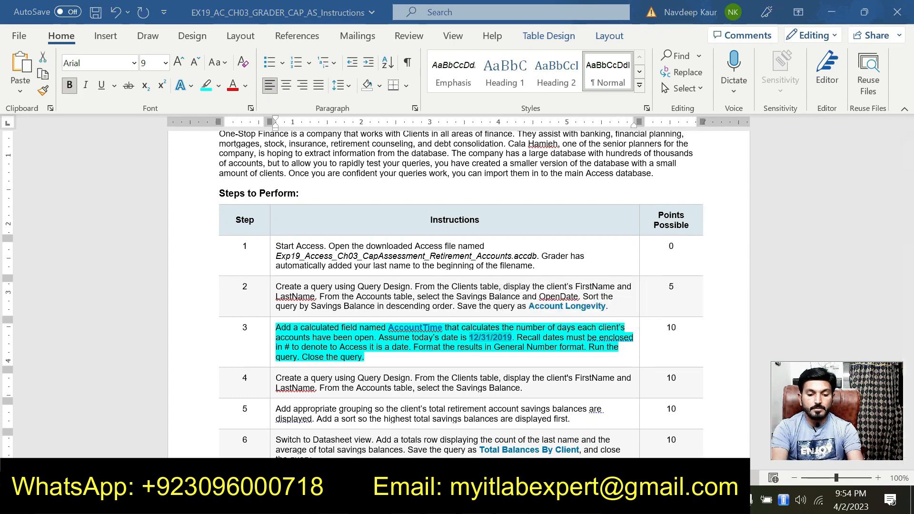
key(ctrl+v)
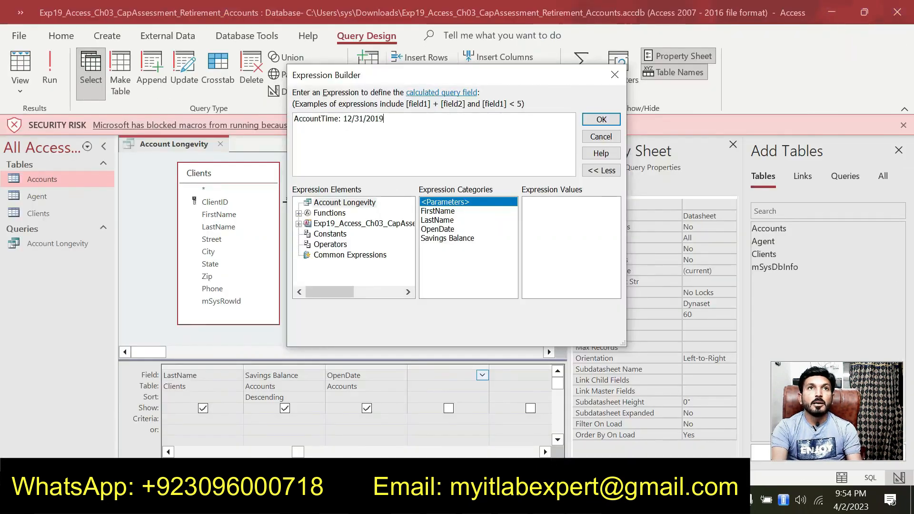
- Enclose the date 12/31/2019 in # signs in the AccountTime expression
click(344, 119)
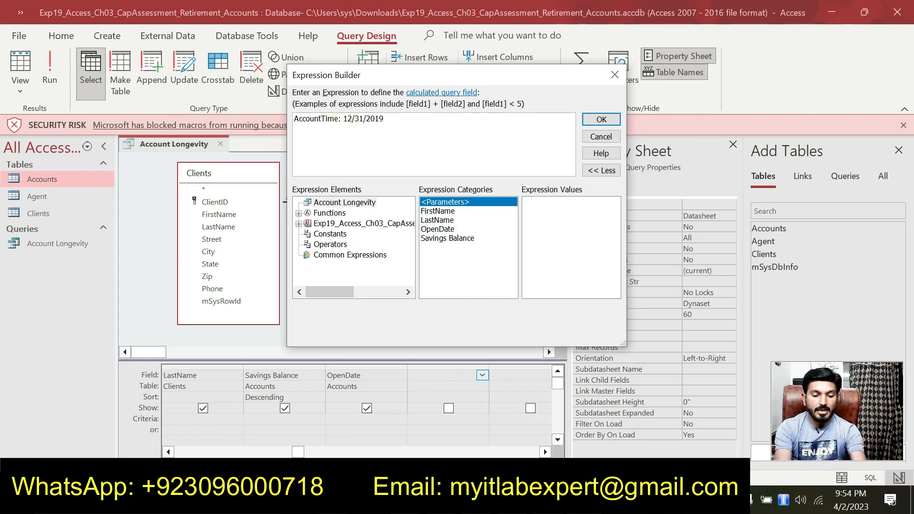
text(#)
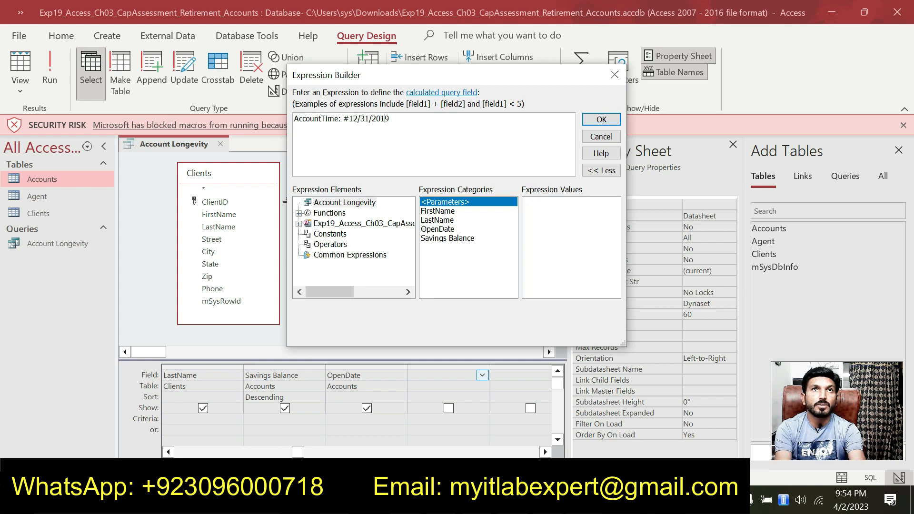
key(End)
text(#)
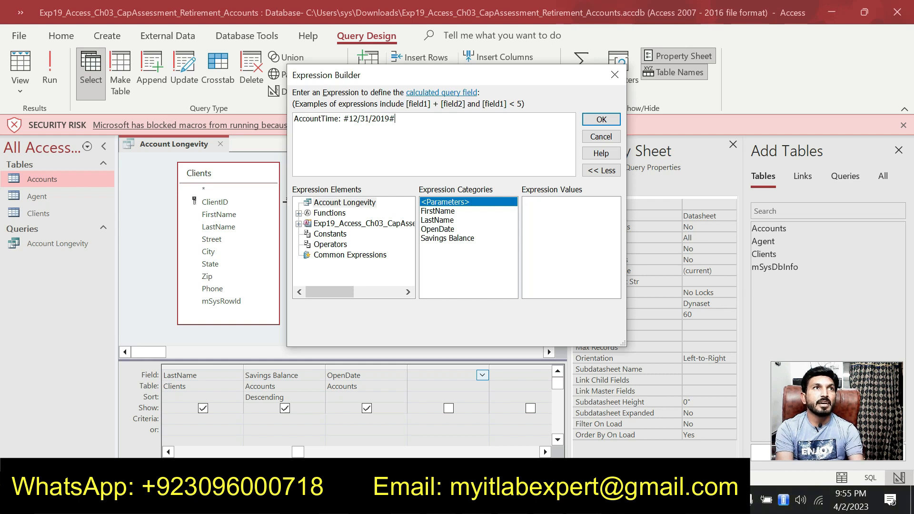
- Subtract the [OpenDate] field from #12/31/2019# in the AccountTime expression, and accept it into the query's blank column
text(-)
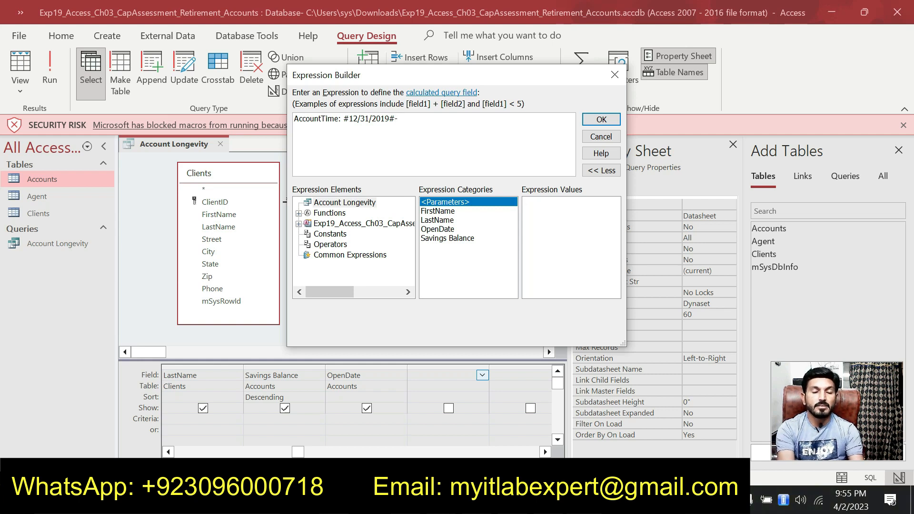
text([)
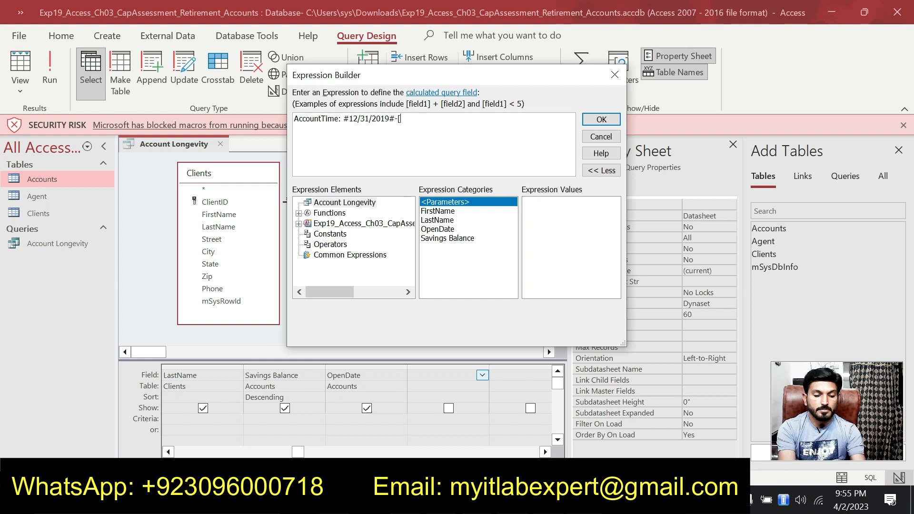
text(sta)
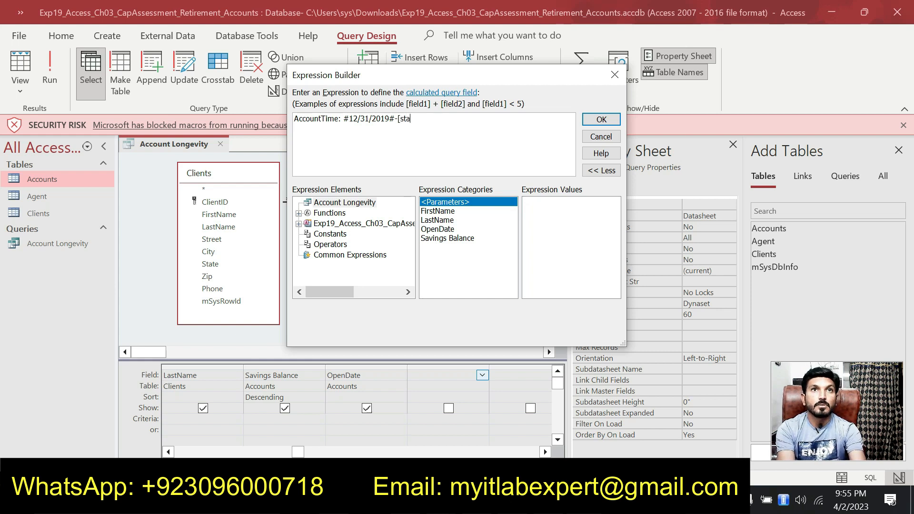
text(r)
key(BackSpace)
key(BackSpace)
key(BackSpace)
key(BackSpace)
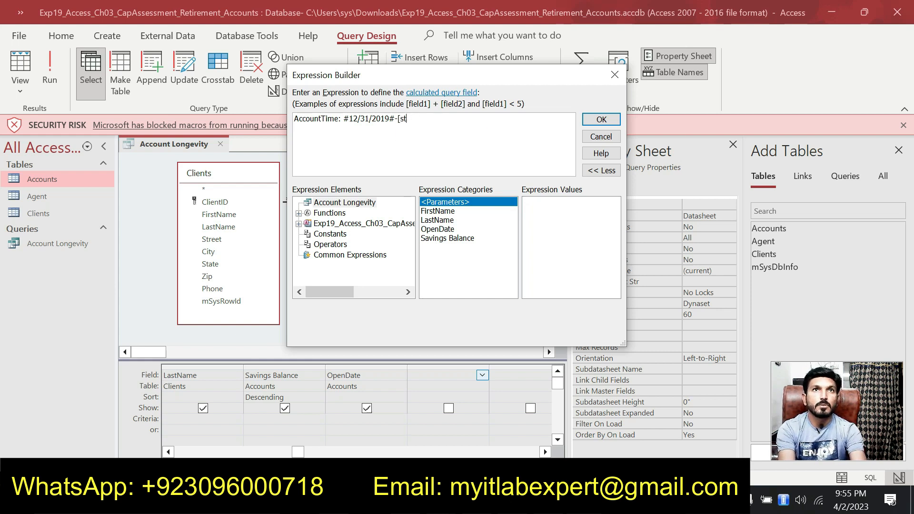
text(op)
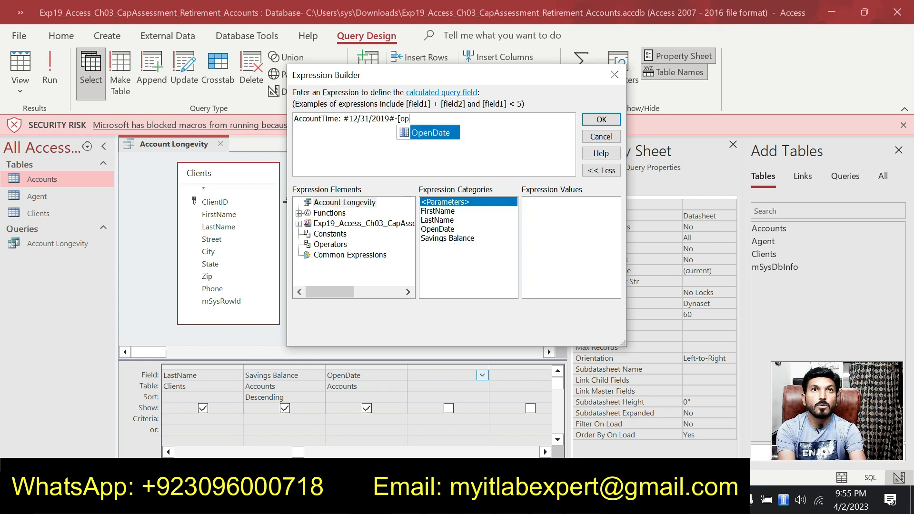
double_click(434, 134)
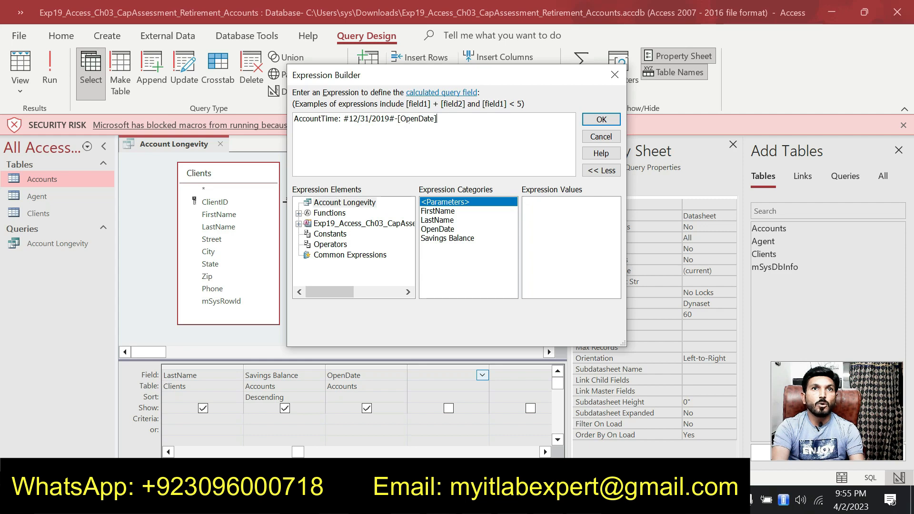
click(586, 123)
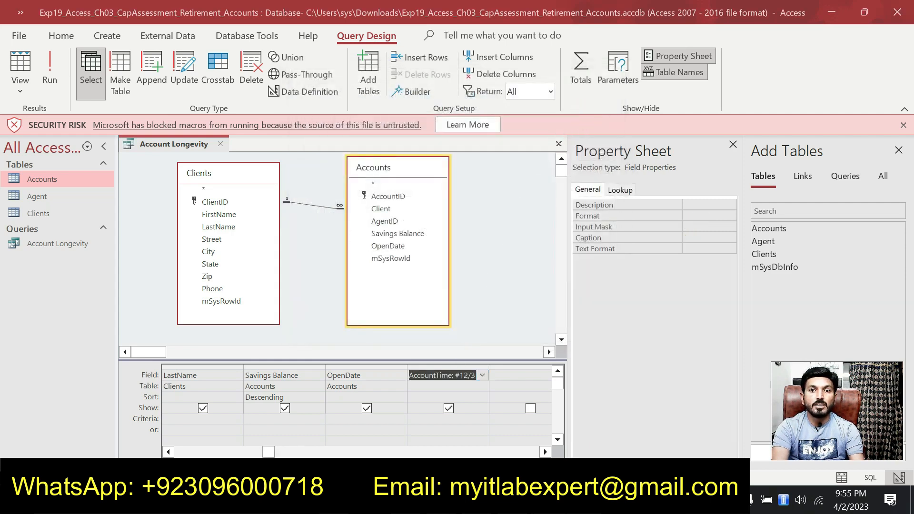
- Check the required format in Word, and set the AccountTime field's format to General Number in Access
key(alt+Tab)
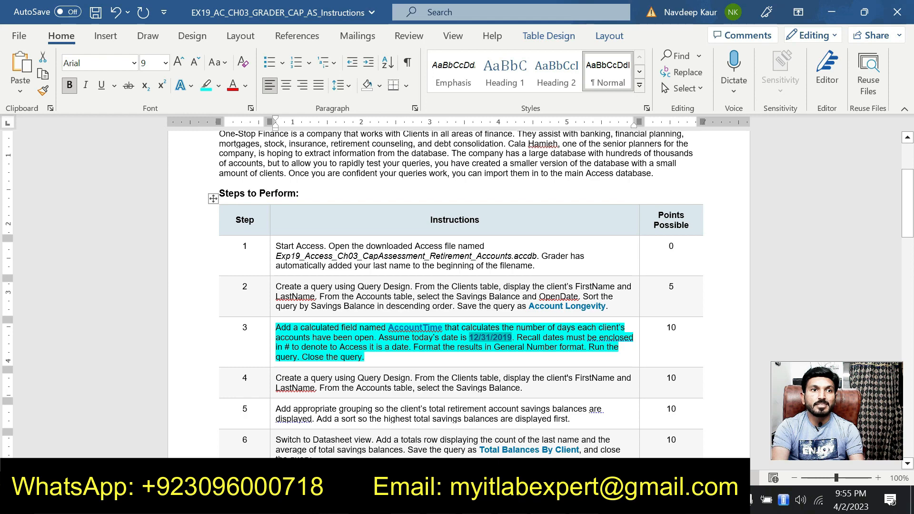
key(alt+Tab)
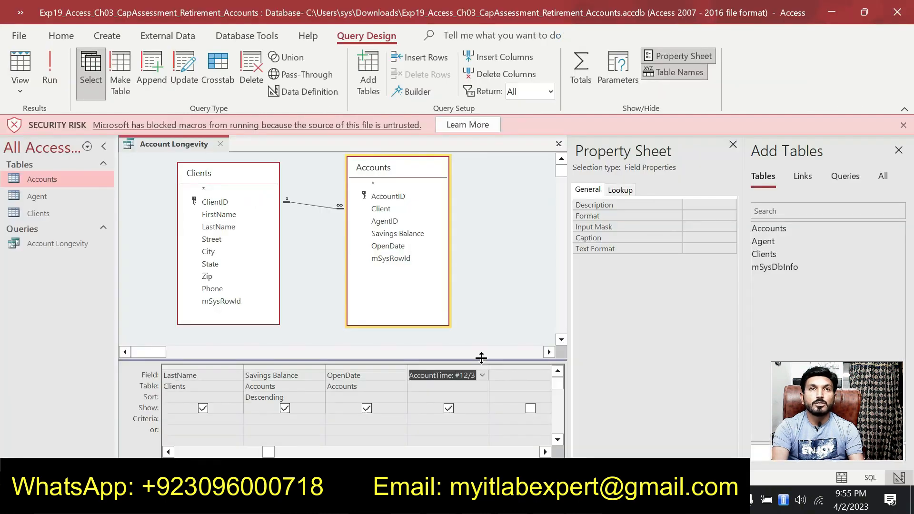
click(698, 215)
click(730, 217)
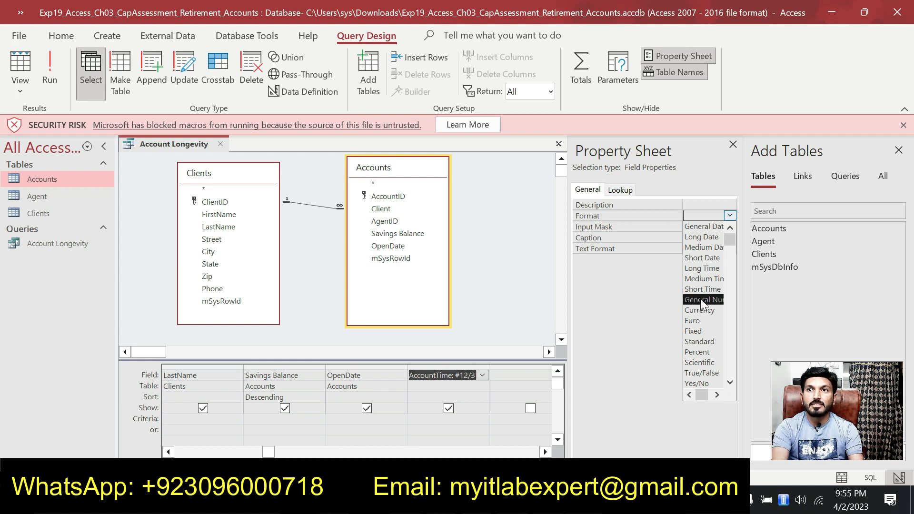
click(701, 299)
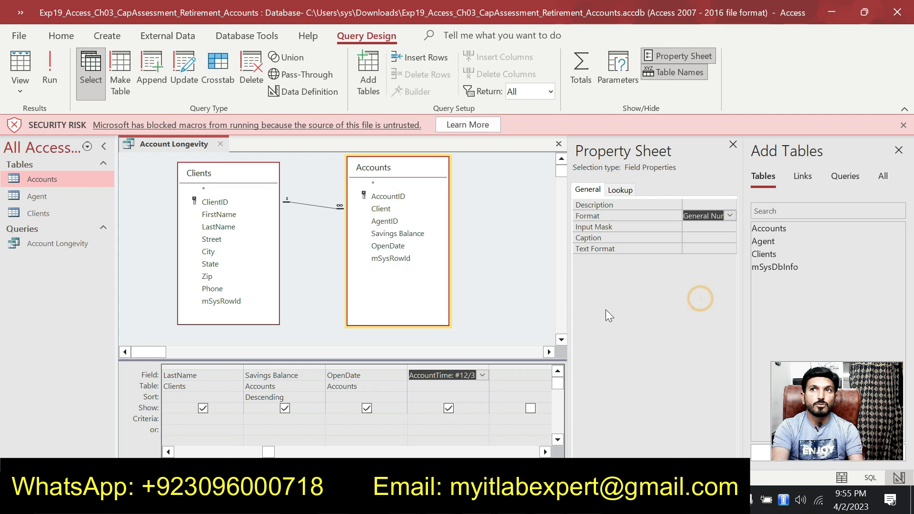
- Run the Account Longevity query, fit the AccountTime column to its contents, and look through the calculated values
click(47, 67)
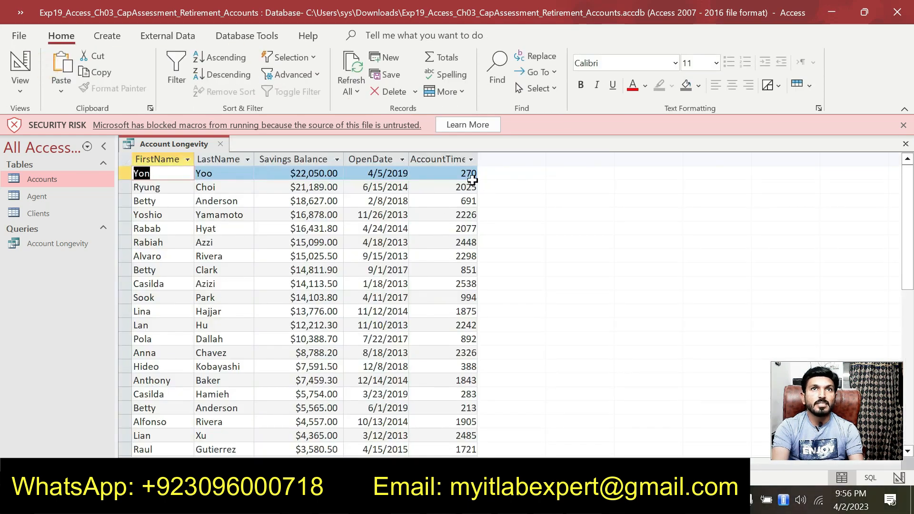
double_click(477, 159)
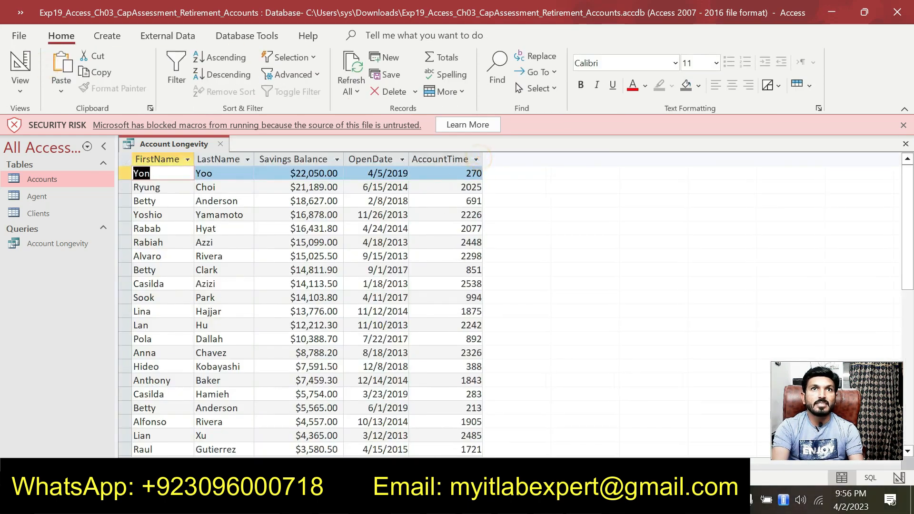
scroll(300, 310, down, 5)
scroll(300, 309, up, 5)
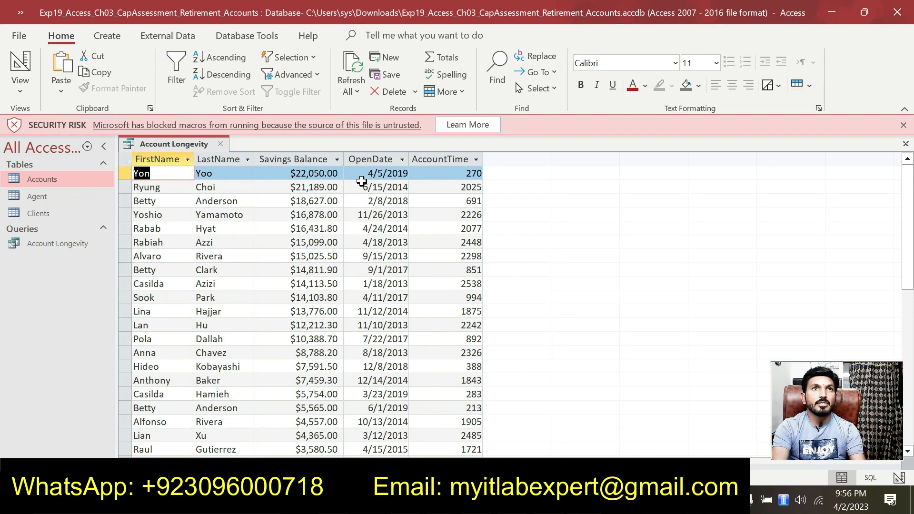
- Switch to Word, and remove the turquoise highlight from the step 3 instruction
click(541, 500)
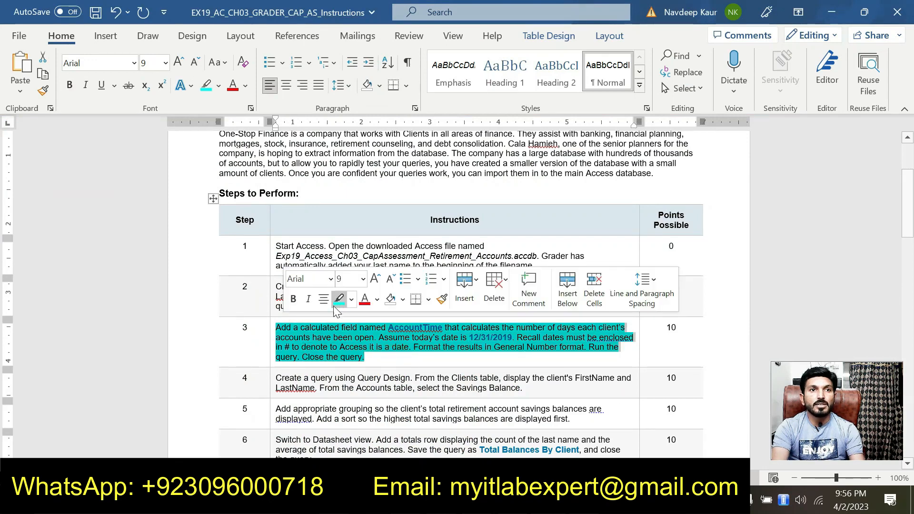
click(340, 299)
click(400, 357)
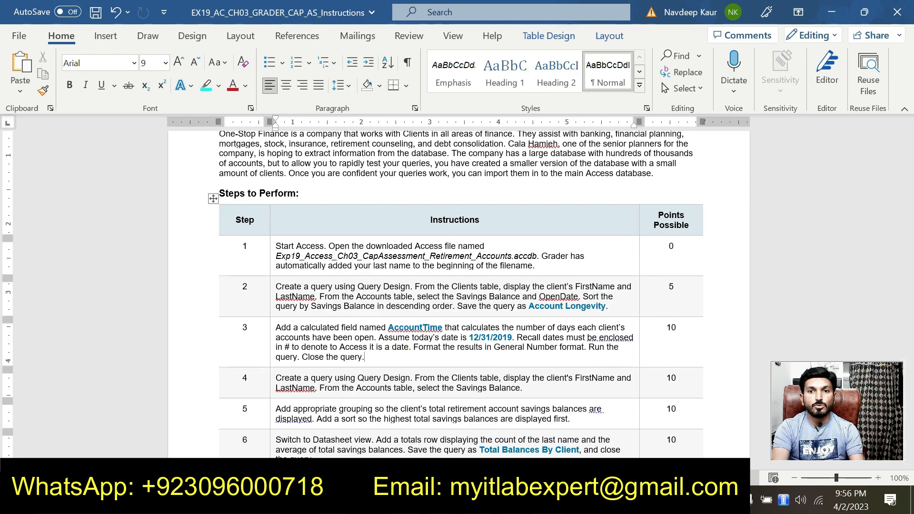
- Switch to Access, and close the Account Longevity query
key(alt+Tab)
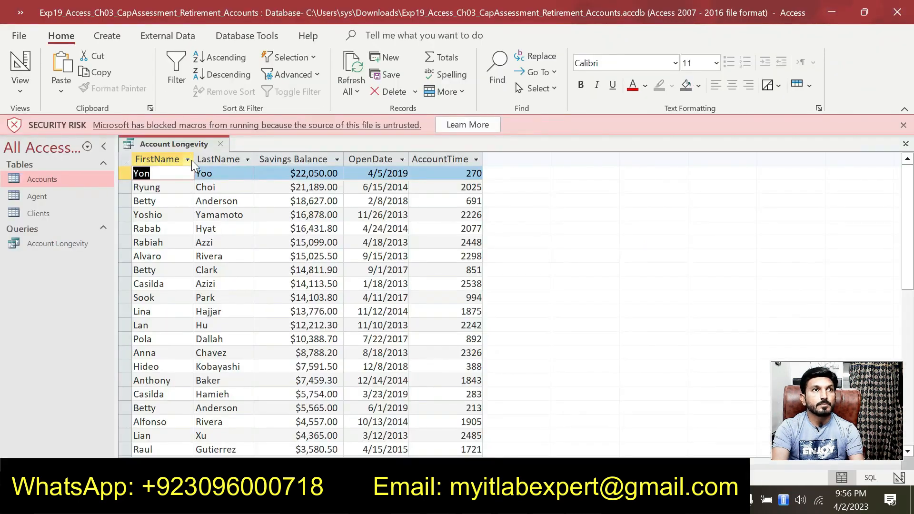
right_click(198, 144)
click(232, 173)
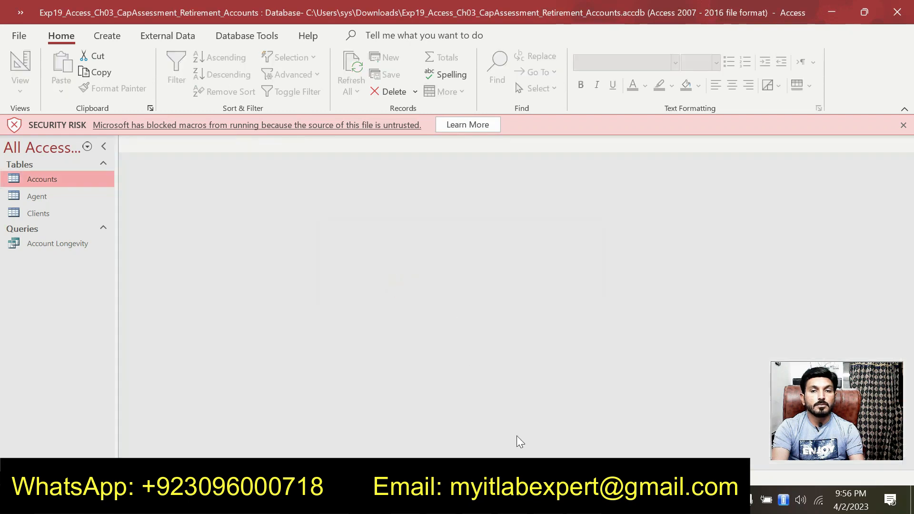
- Switch to Word, highlight the step 4 instruction in turquoise, read its requirements, and return to Access
key(alt+Tab)
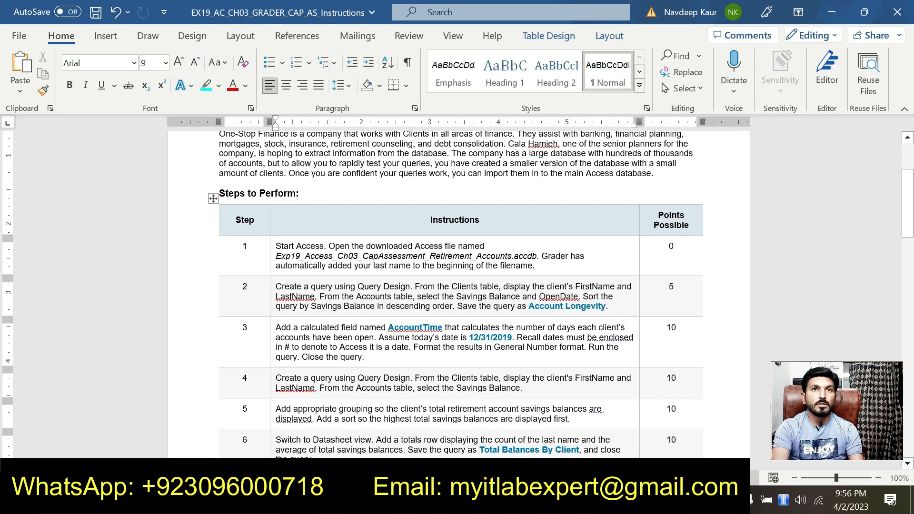
scroll(455, 295, up, 1)
scroll(456, 295, down, 1)
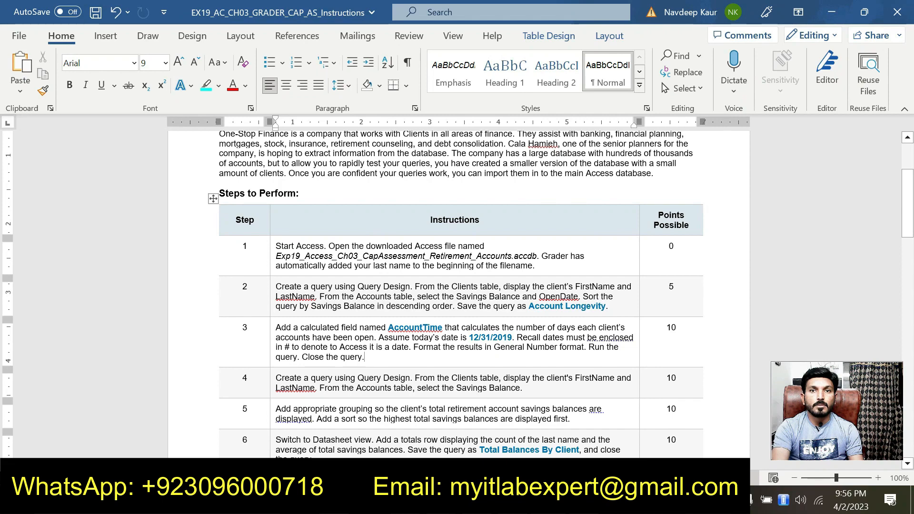
triple_click(523, 387)
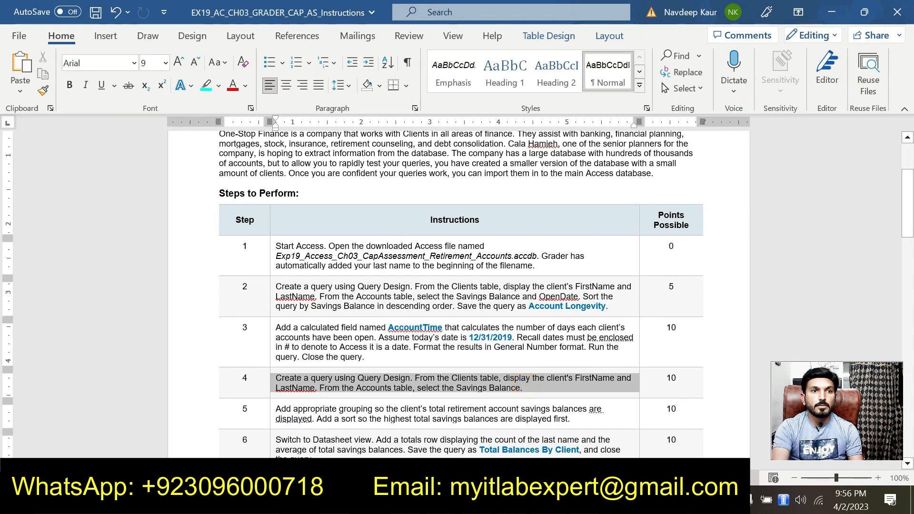
click(356, 354)
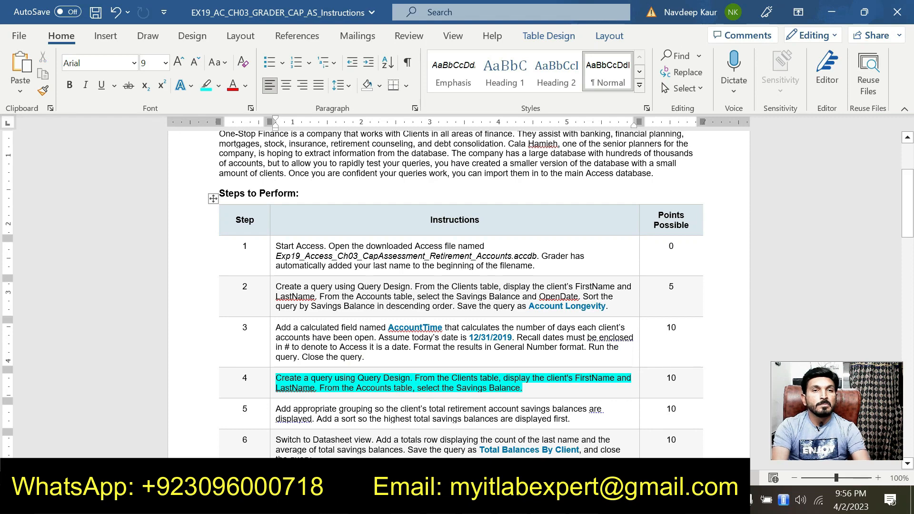
scroll(457, 295, down, 2)
scroll(457, 295, up, 2)
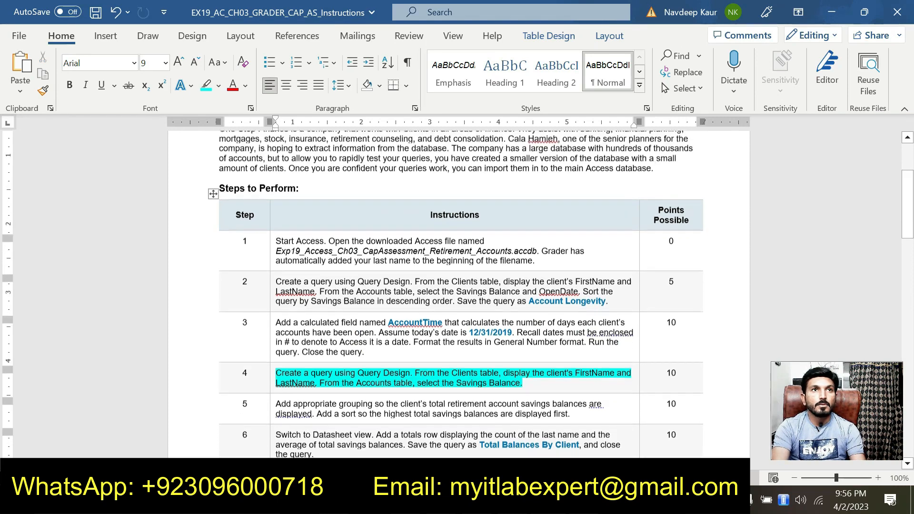
scroll(457, 295, down, 1)
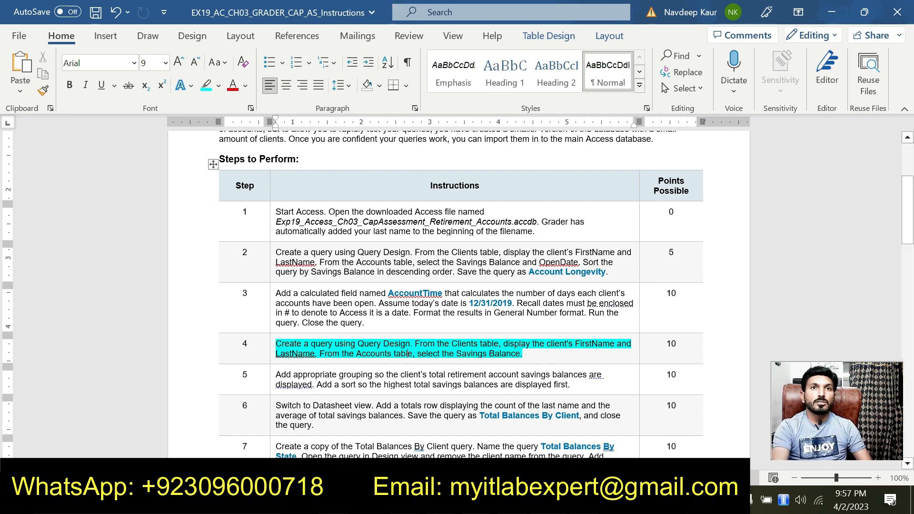
scroll(460, 286, up, 1)
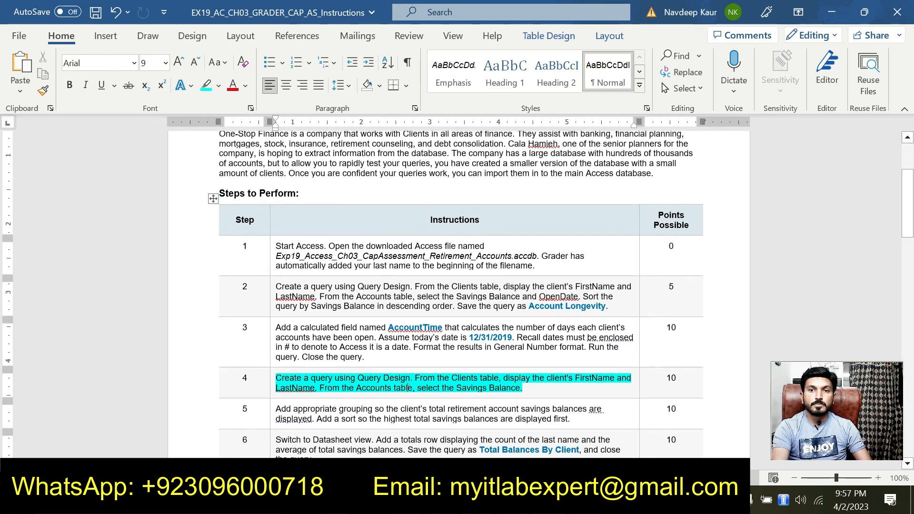
click(376, 500)
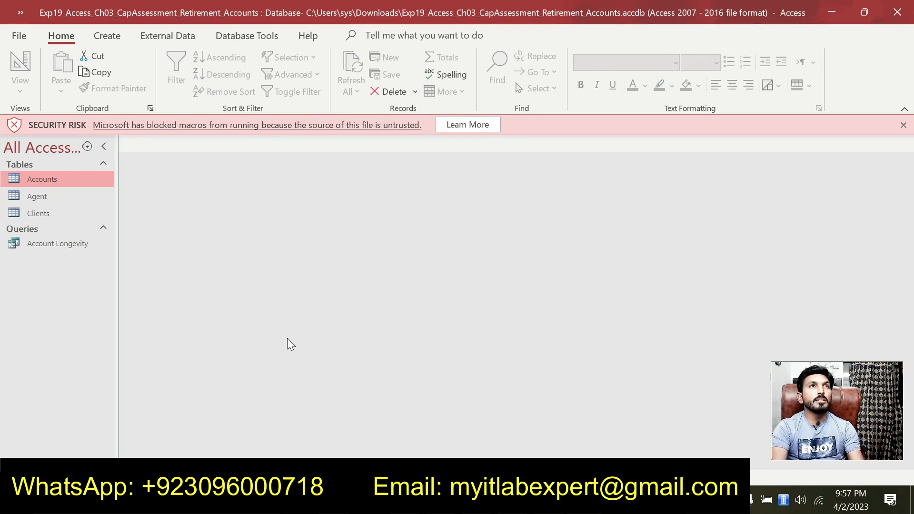
- Create a new query in Design view, add the Clients table, and enlarge its field list to show all fields
click(110, 33)
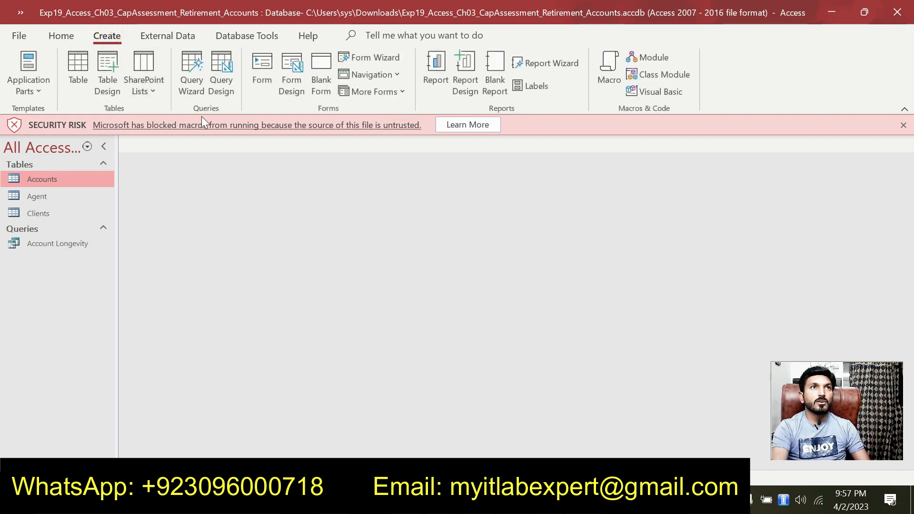
click(215, 89)
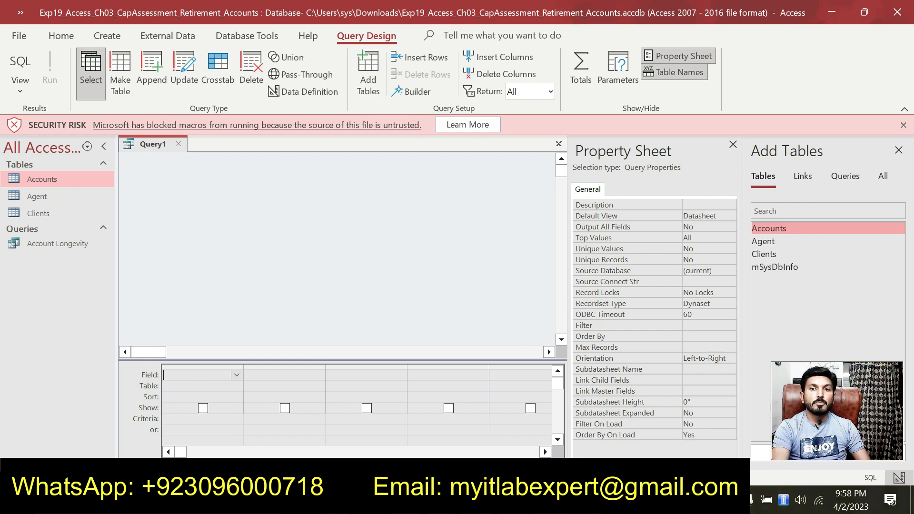
key(alt+Tab)
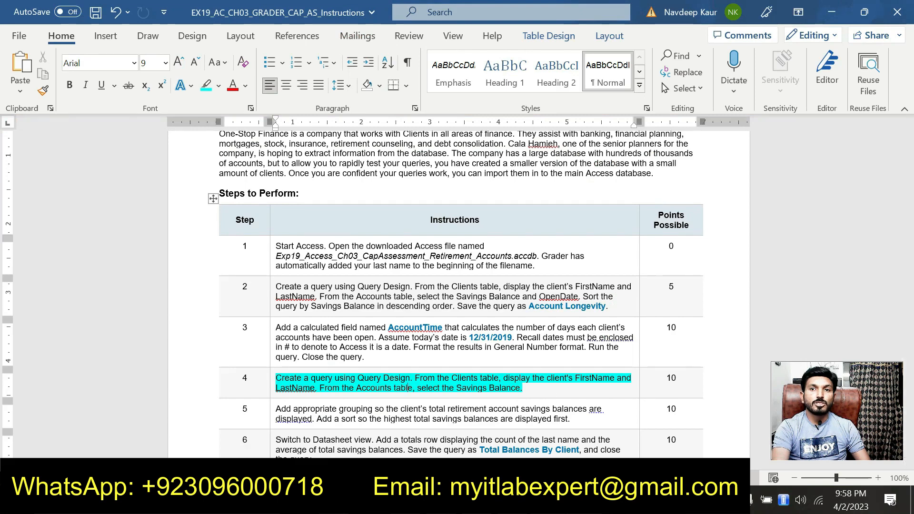
mouse_move(584, 500)
click(584, 468)
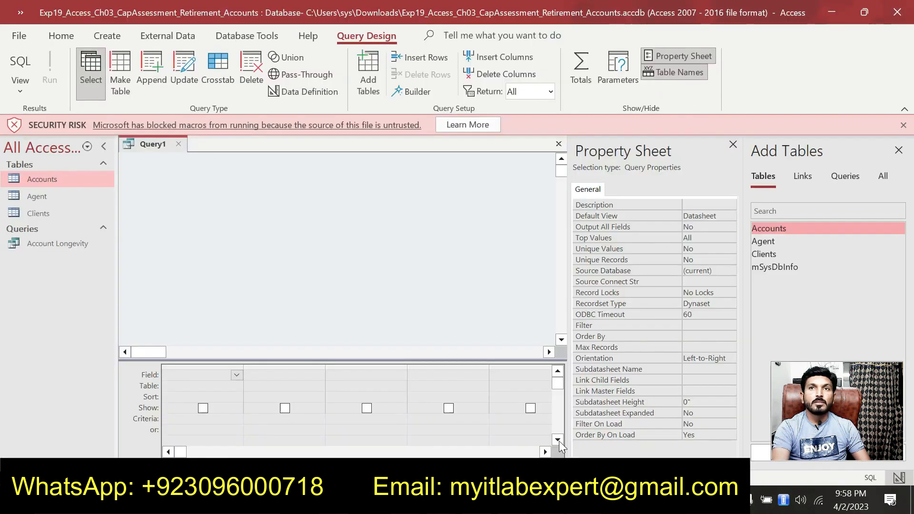
drag(763, 254, 209, 182)
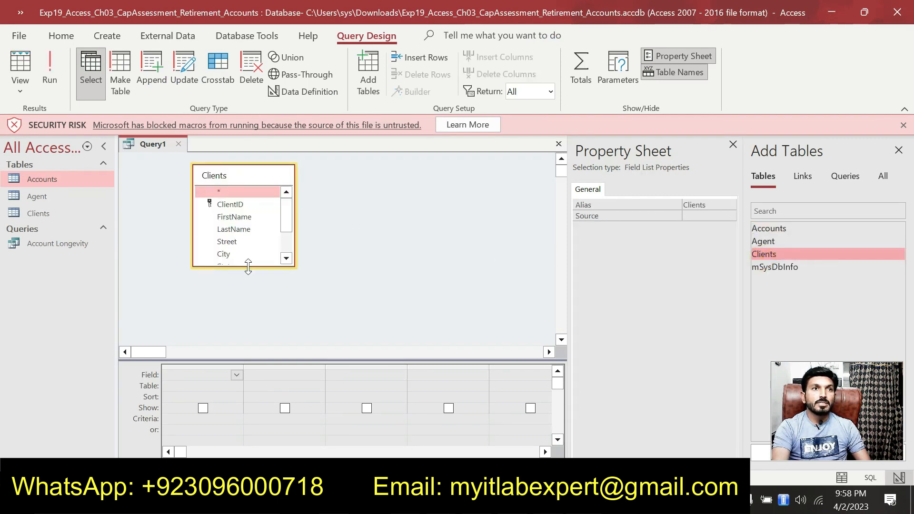
drag(249, 266, 252, 328)
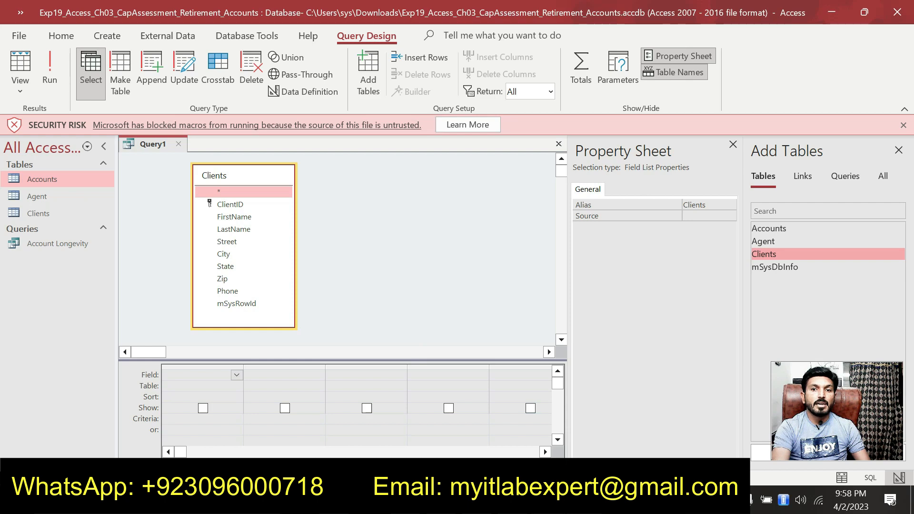
- Check the step 4 instruction in Word, return to Access, and add FirstName and LastName from Clients to the query grid
key(alt+Tab)
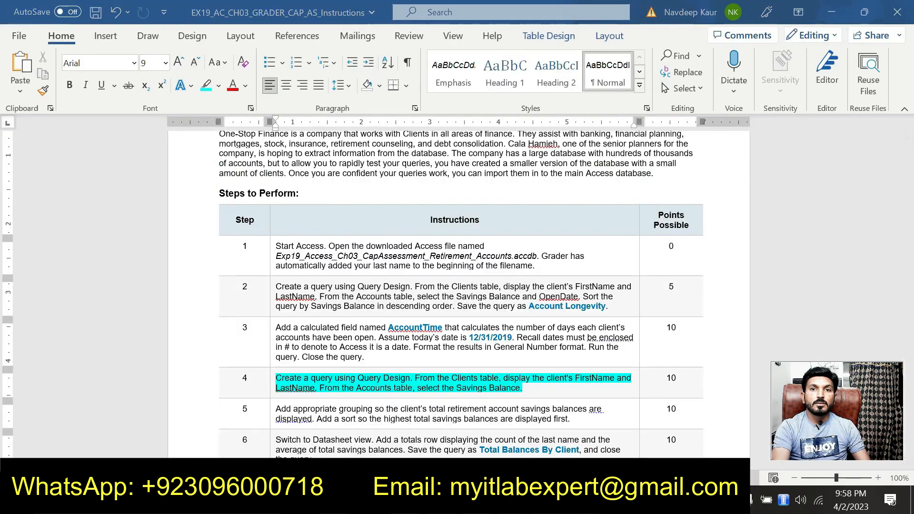
key(alt+Tab)
click(261, 212)
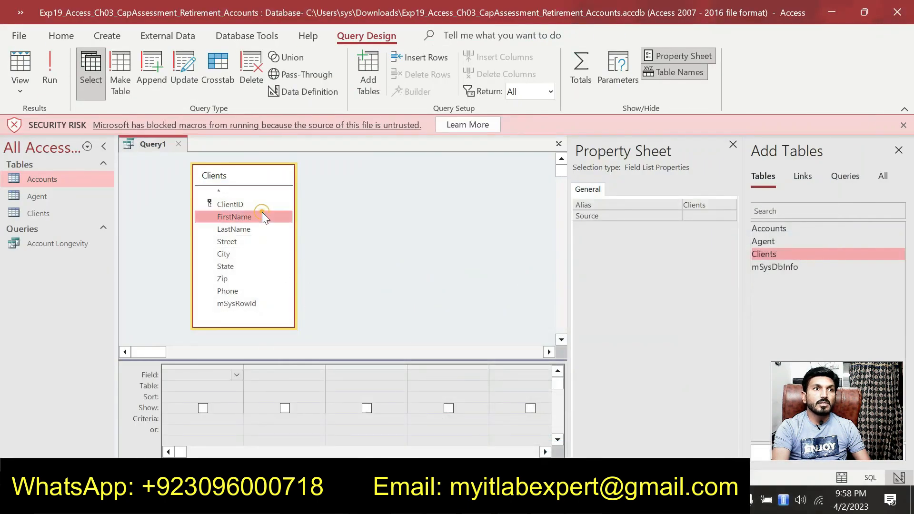
drag(262, 215, 204, 371)
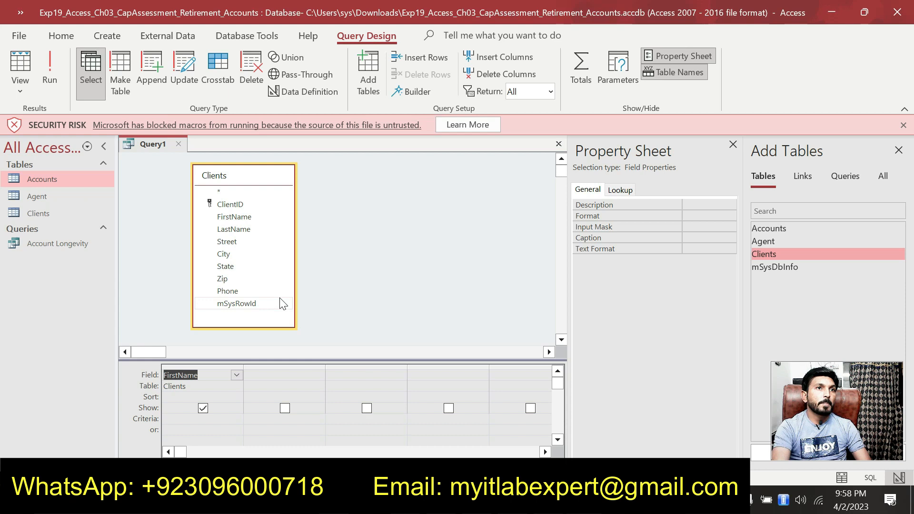
drag(265, 229, 282, 372)
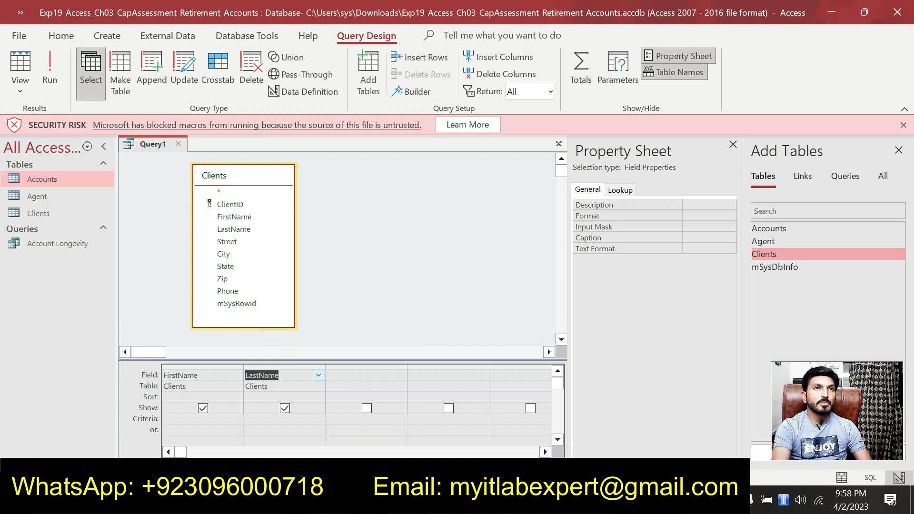
- Recheck step 4 in Word, return to Access, and add the Accounts table and its Savings Balance field to the query
click(476, 500)
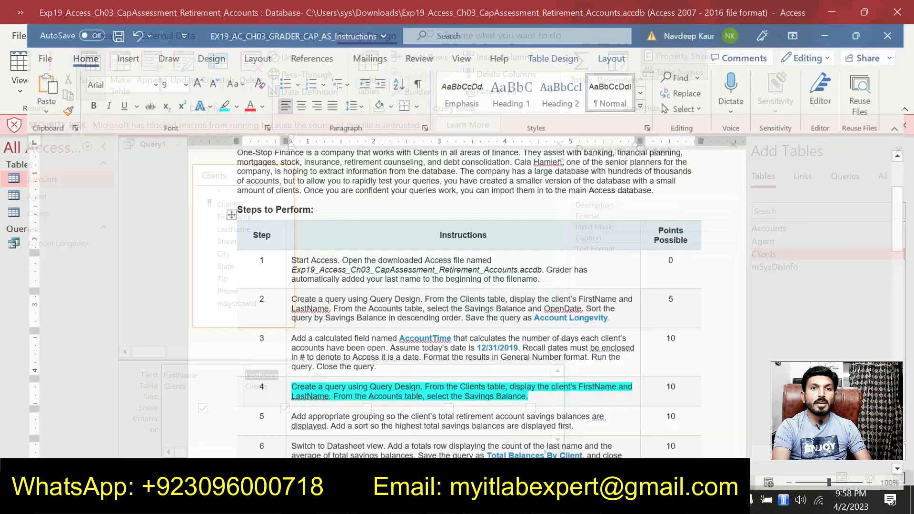
scroll(490, 400, down, 1)
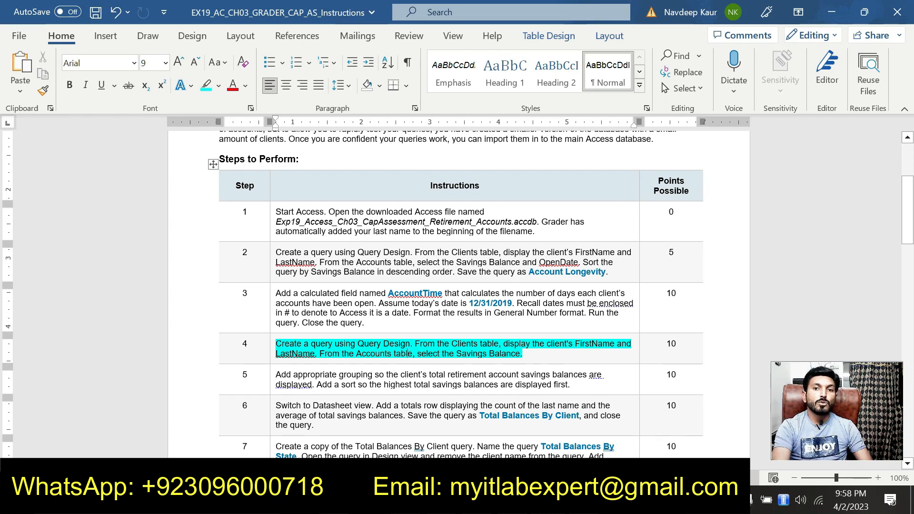
click(448, 500)
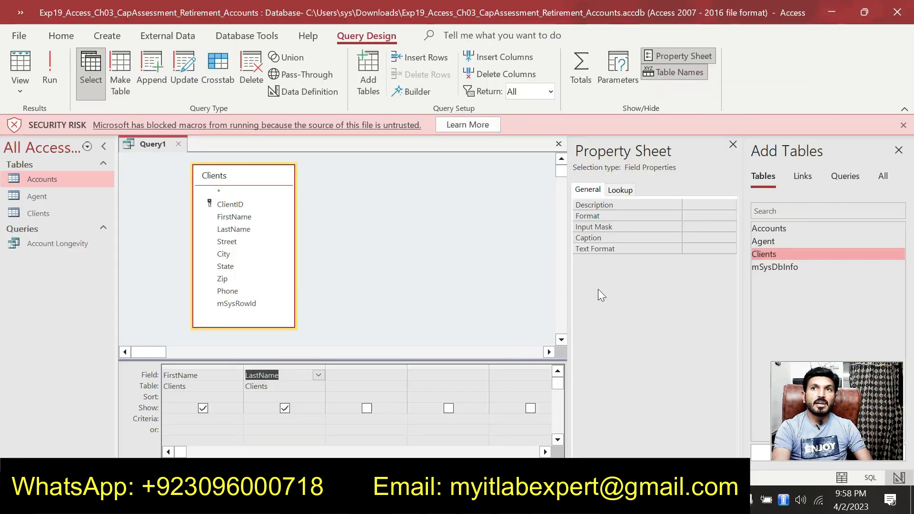
drag(762, 230, 387, 174)
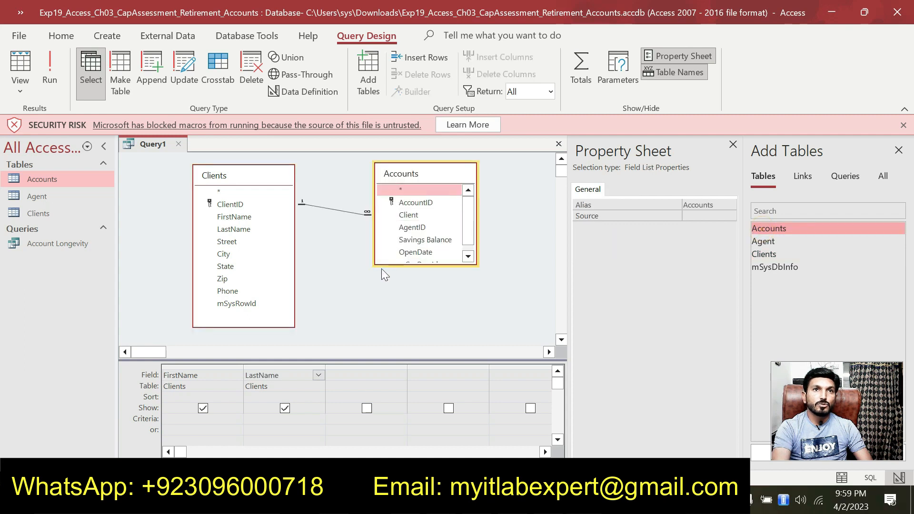
drag(382, 265, 376, 330)
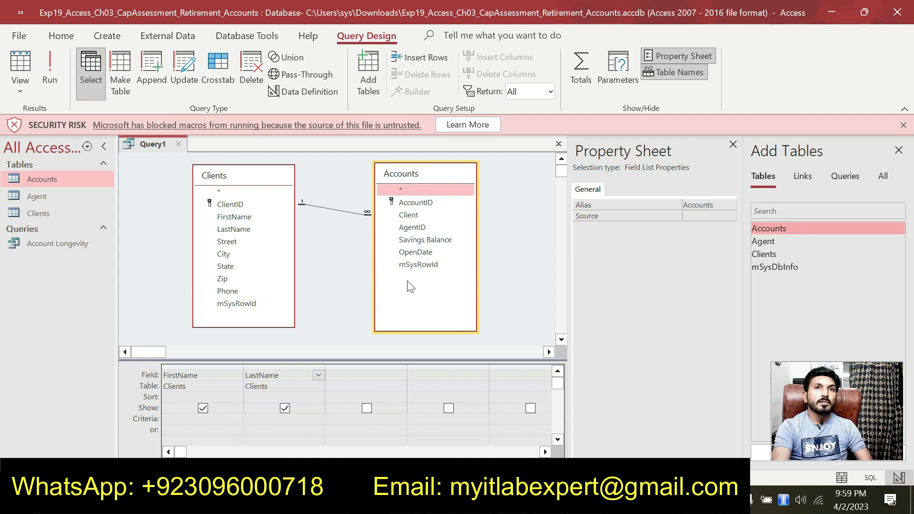
click(431, 240)
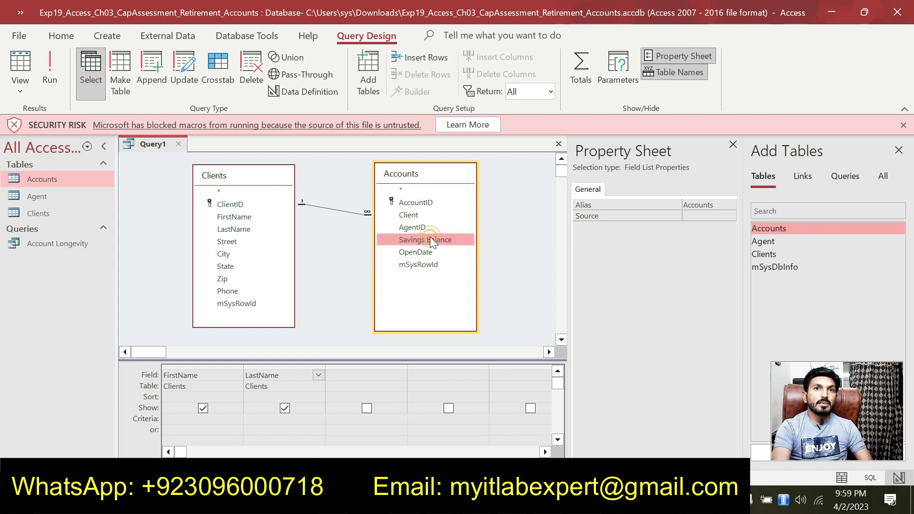
drag(429, 236, 355, 374)
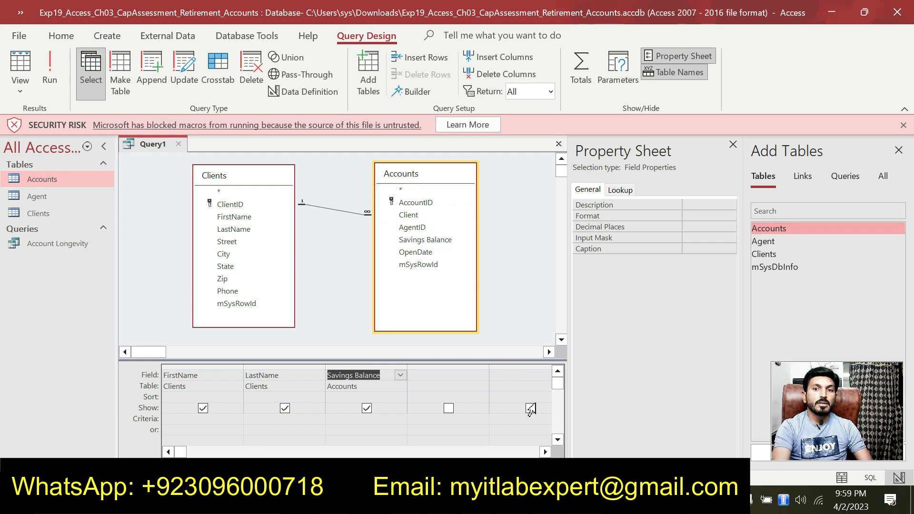
- Switch to Word, and remove the turquoise highlight from the step 4 instruction
key(alt+Tab)
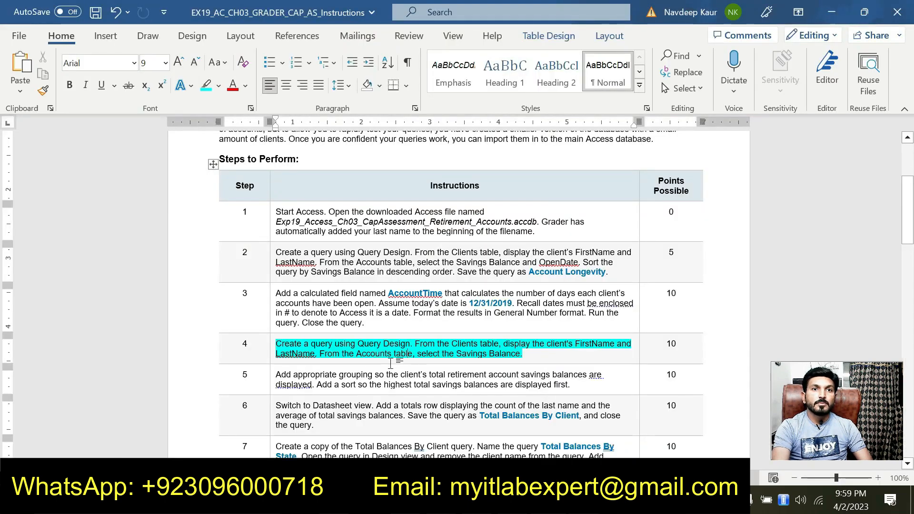
drag(523, 354, 276, 343)
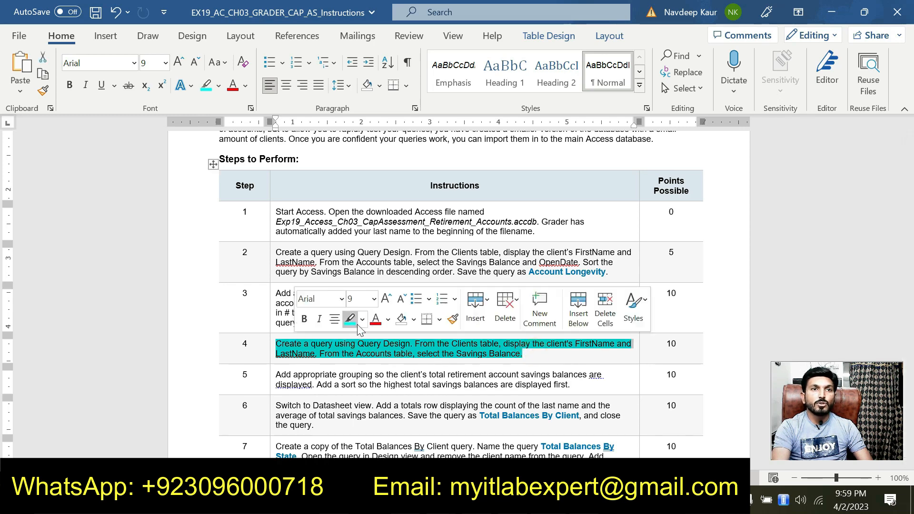
click(353, 327)
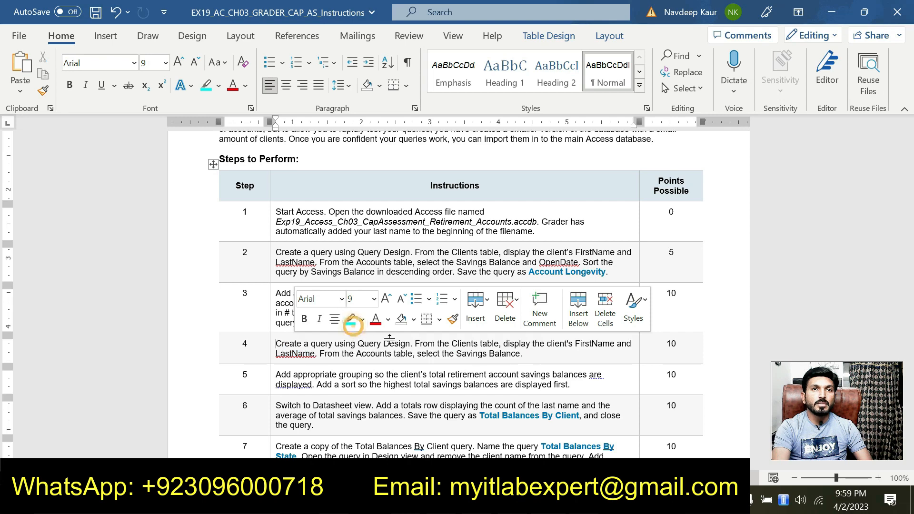
click(529, 352)
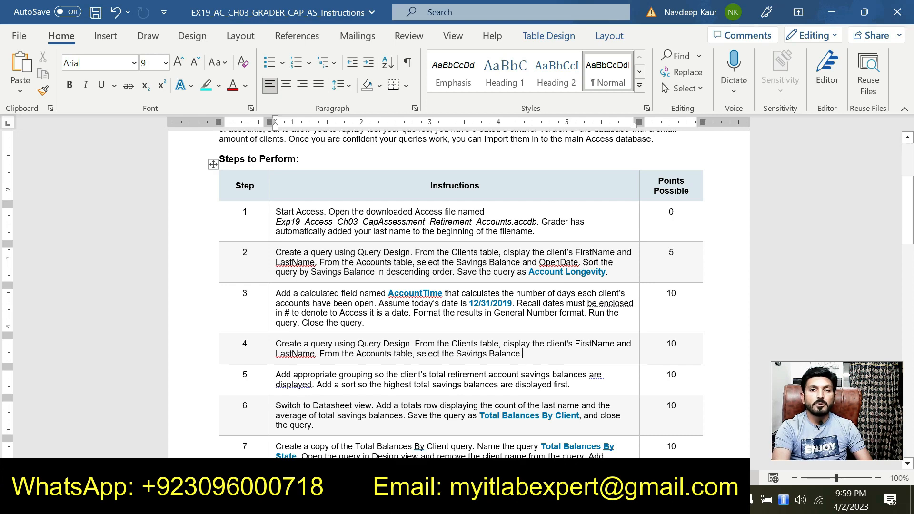
- Highlight the whole step 5 instruction in turquoise
drag(516, 385, 575, 384)
drag(297, 378, 277, 378)
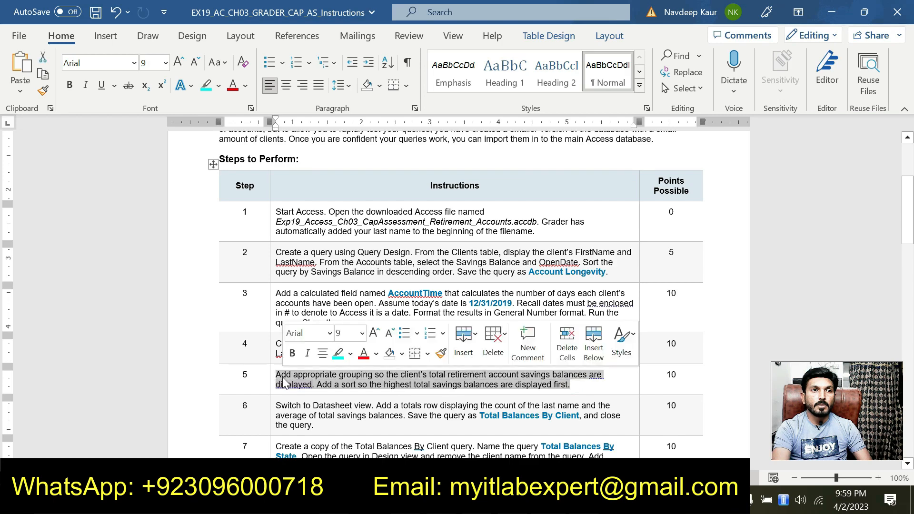
click(337, 353)
click(354, 374)
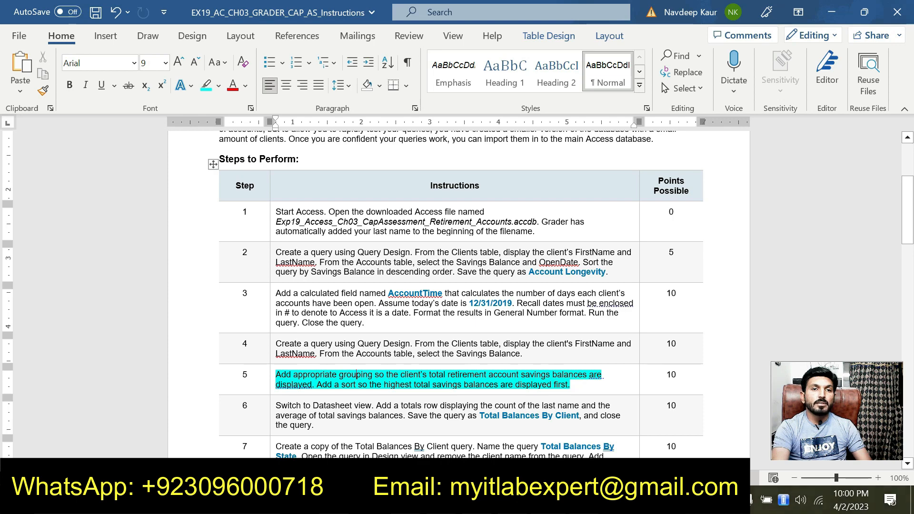
- Highlight the phrase "total retirement account savings balances" in step 5 in yellow
scroll(457, 294, down, 1)
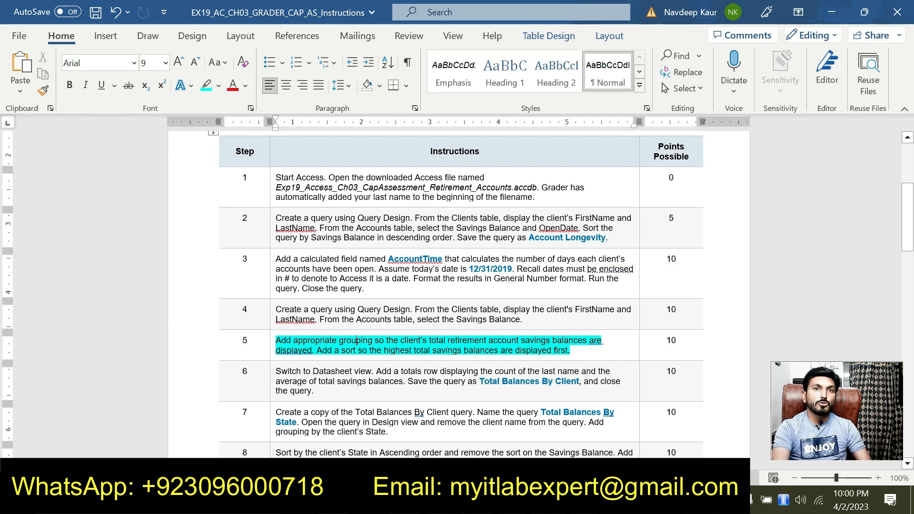
drag(430, 341, 601, 341)
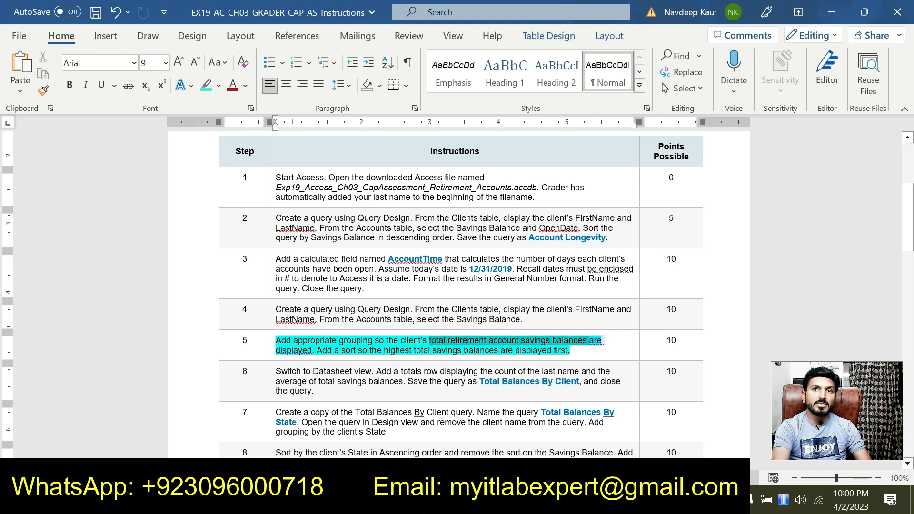
drag(602, 341, 587, 341)
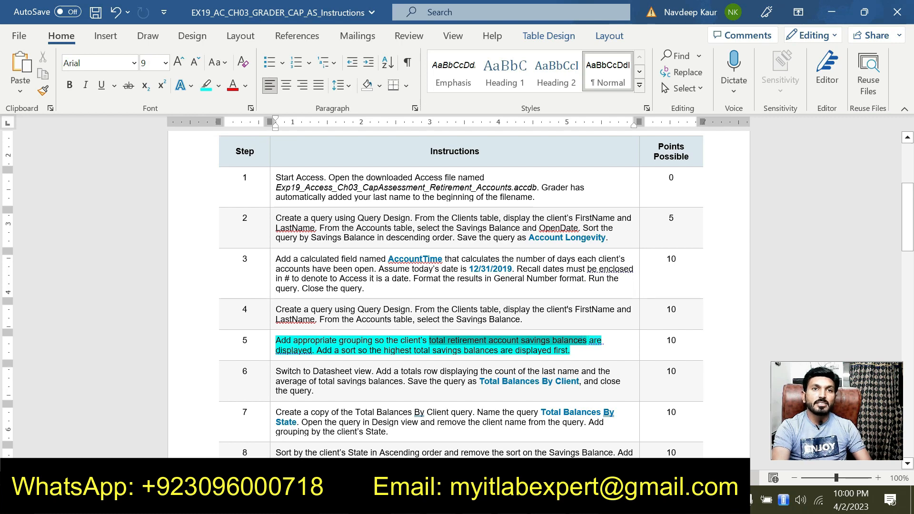
click(602, 312)
click(594, 334)
click(383, 355)
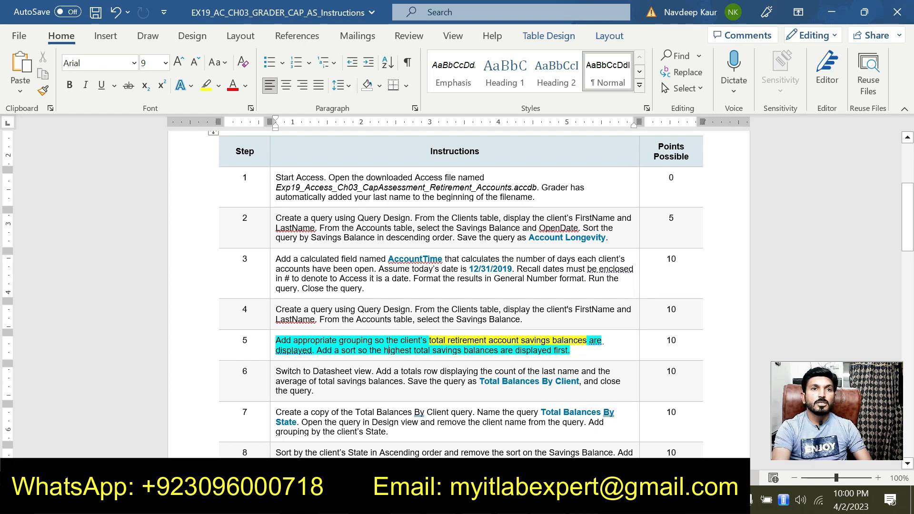
- Switch to Access, add the Total row to the query grid, and set Savings Balance to Sum
key(alt+Tab)
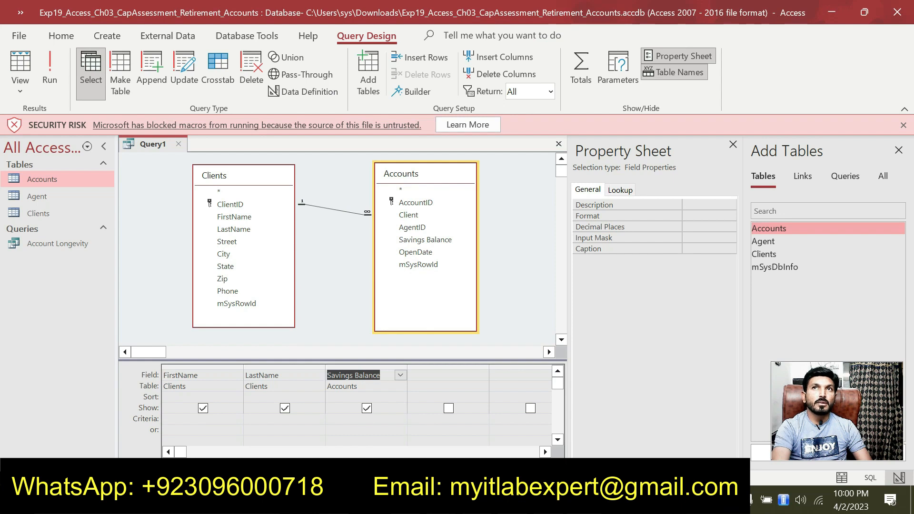
click(580, 76)
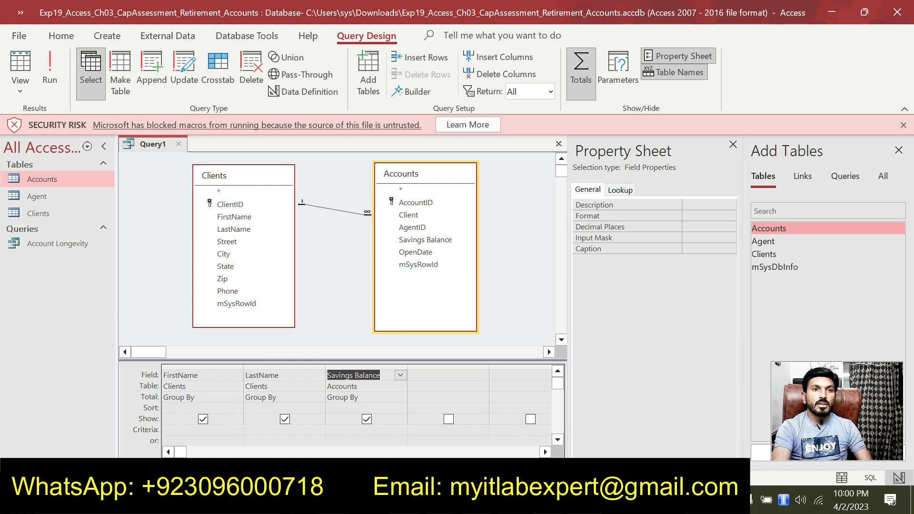
click(373, 397)
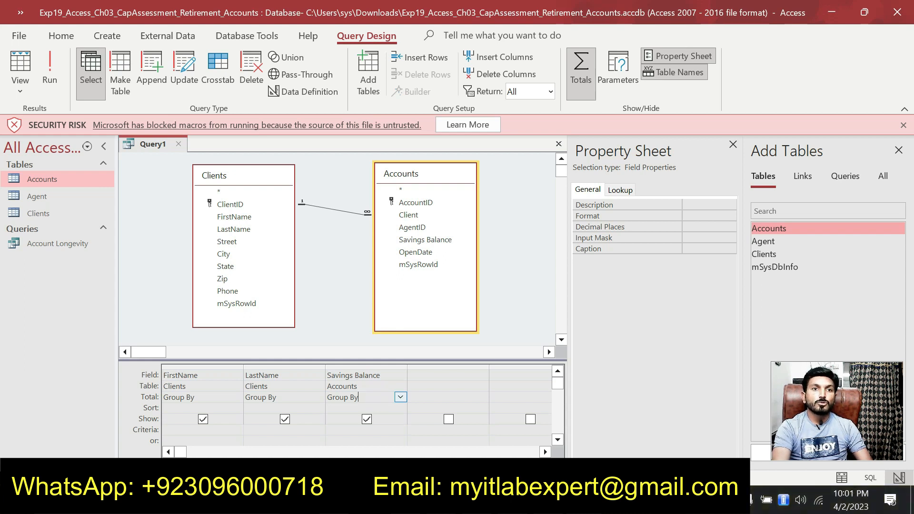
click(400, 397)
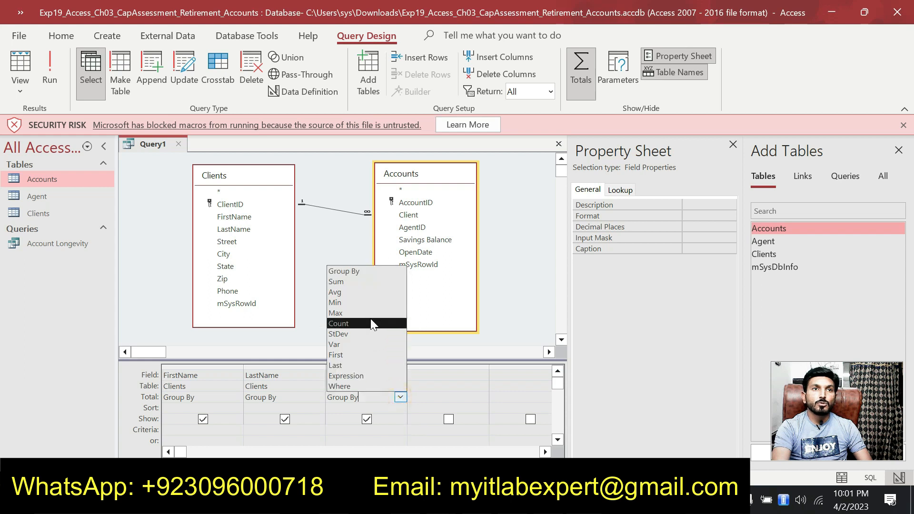
click(364, 281)
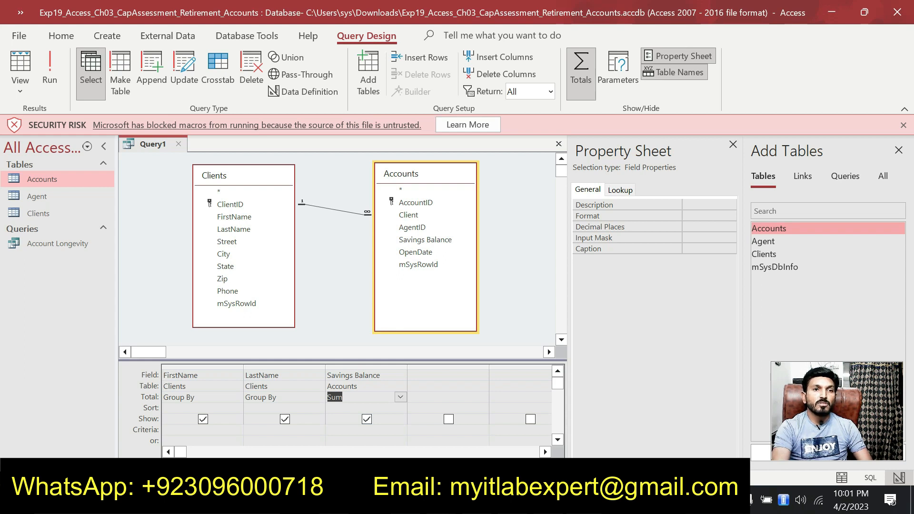
- Sort the query by the summed Savings Balance in descending order
click(343, 408)
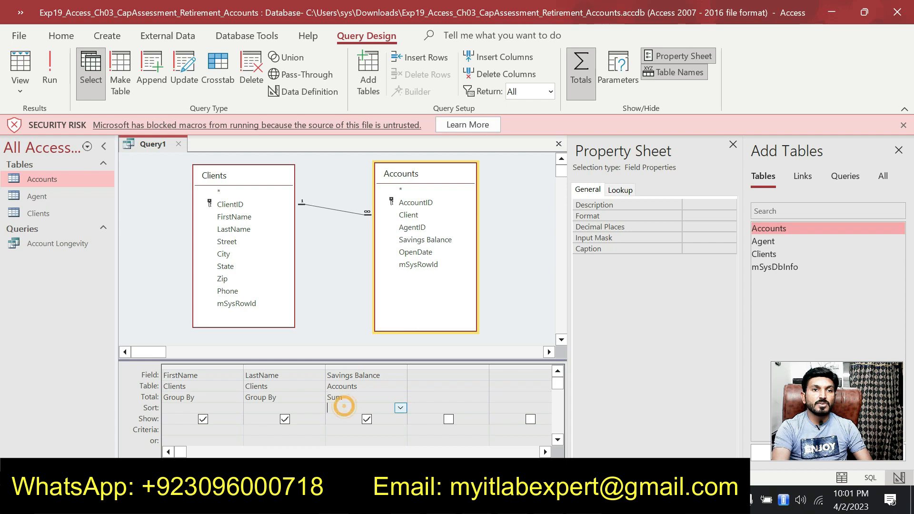
click(400, 408)
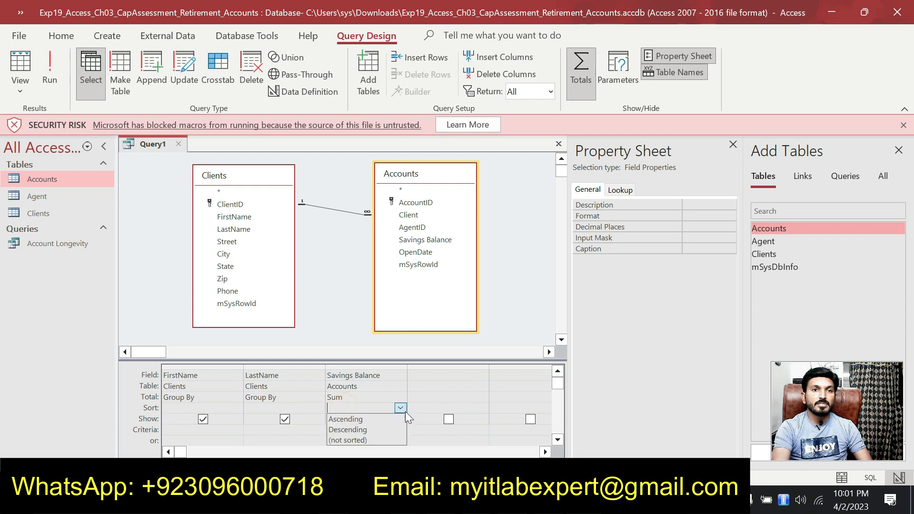
click(363, 429)
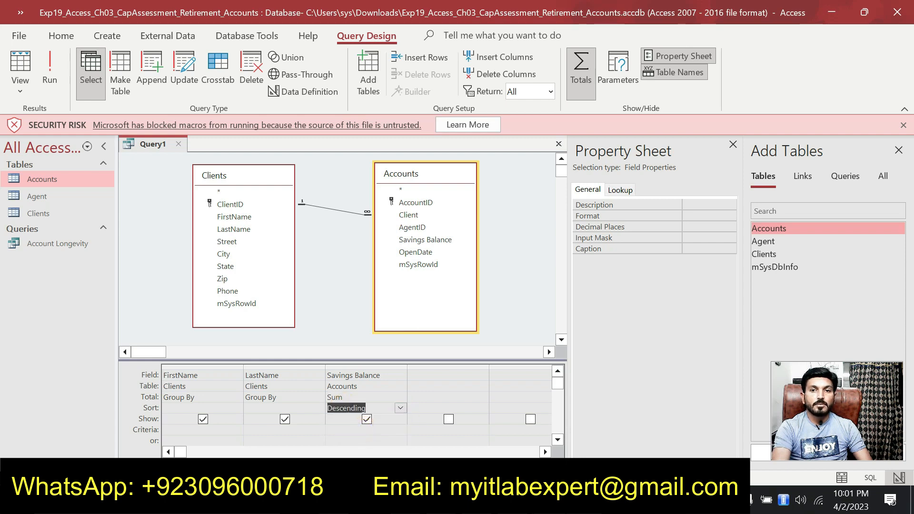
- Switch to the Word instructions and remove all highlighting from the step 5 instruction
key(alt+Tab)
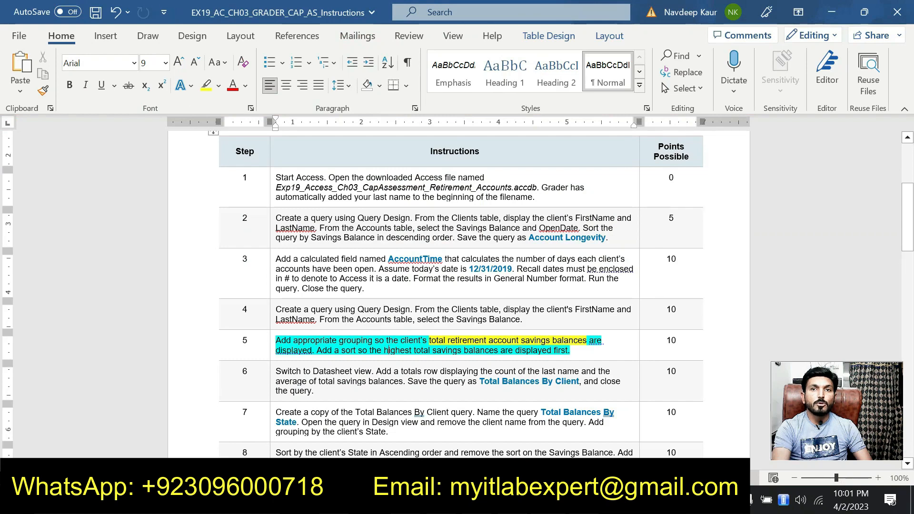
key(alt+Tab)
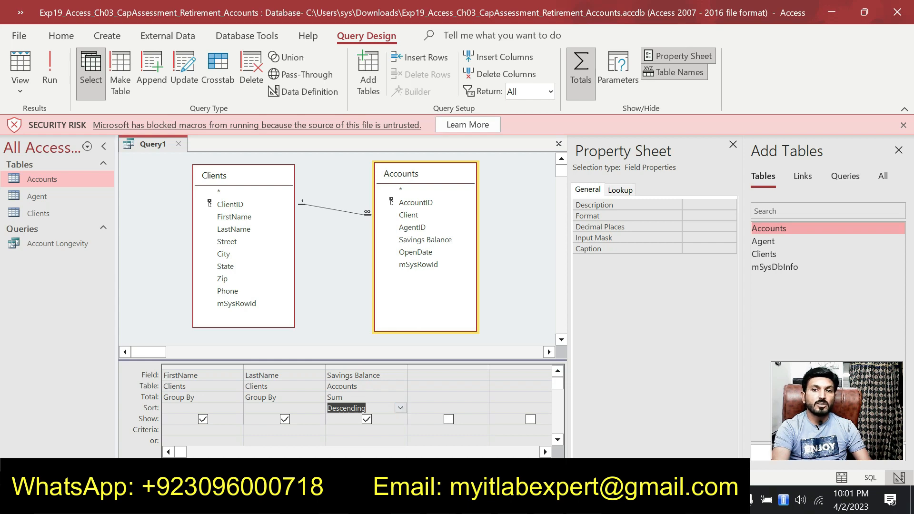
key(alt+Tab)
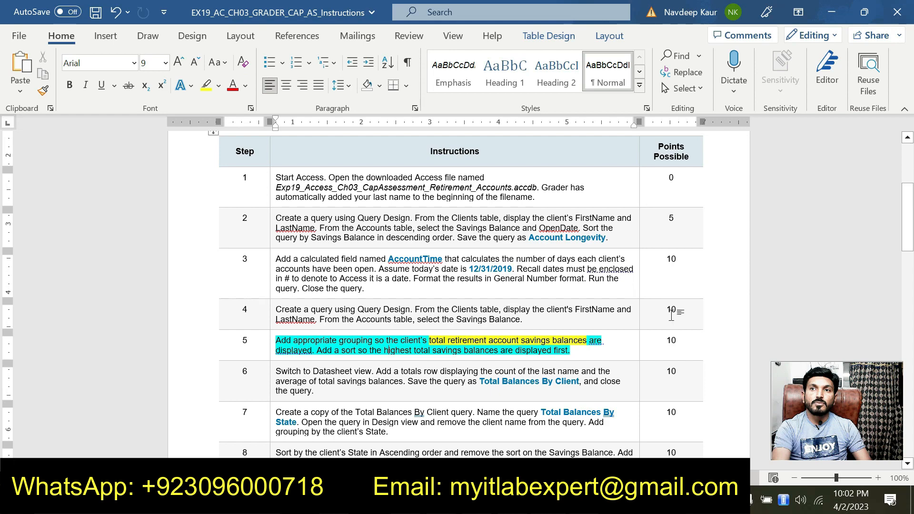
click(678, 337)
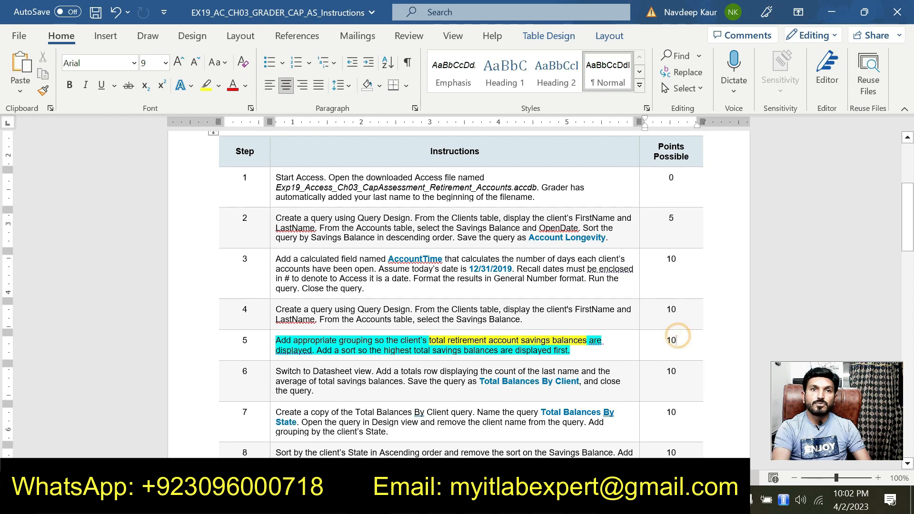
drag(570, 351, 276, 341)
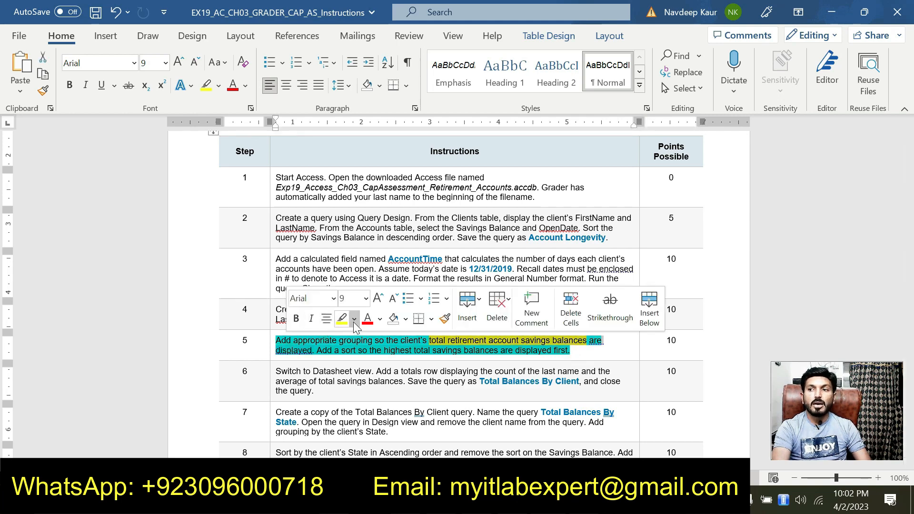
click(354, 320)
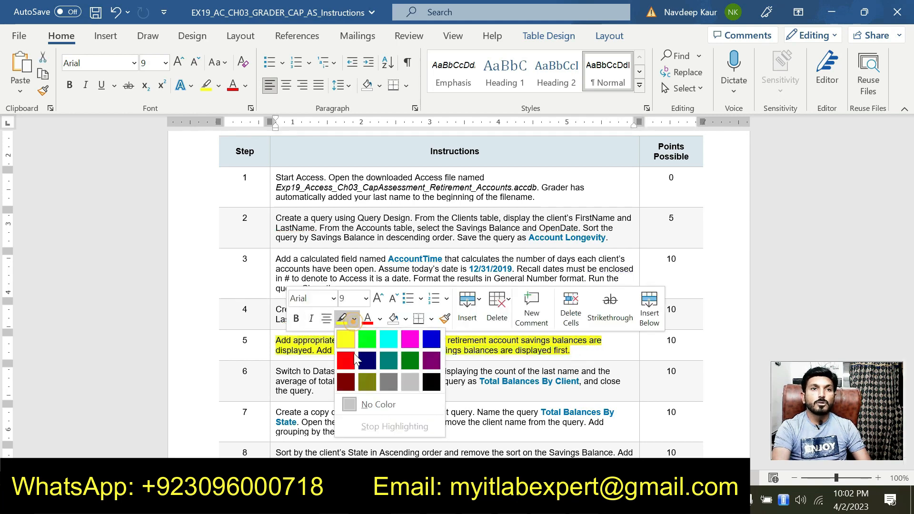
click(361, 404)
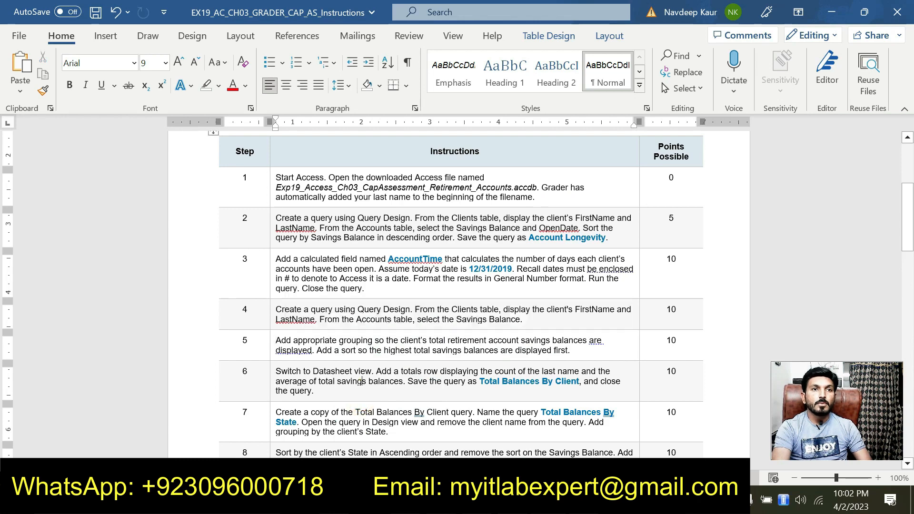
- Highlight the whole step 6 instruction in turquoise
drag(317, 391, 335, 367)
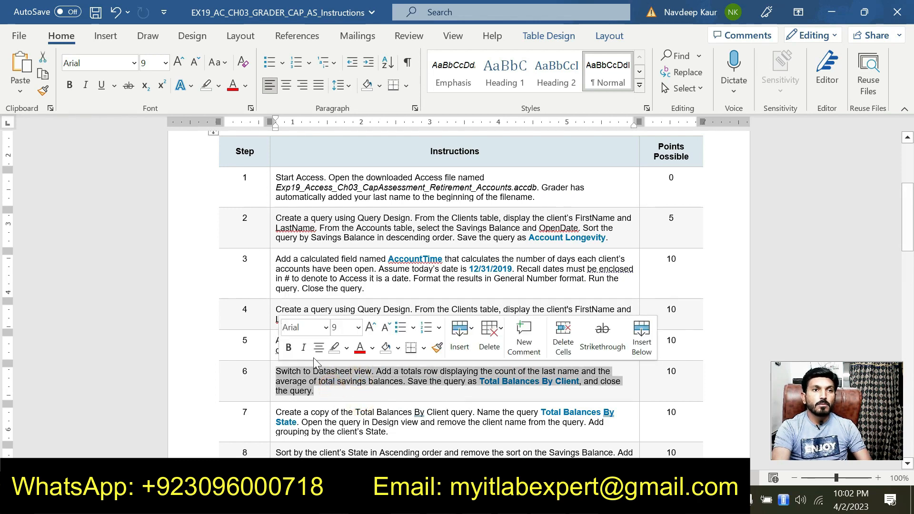
click(347, 348)
click(369, 367)
scroll(375, 384, down, 3)
scroll(375, 383, down, 8)
scroll(377, 389, up, 4)
scroll(378, 390, down, 3)
scroll(378, 390, up, 6)
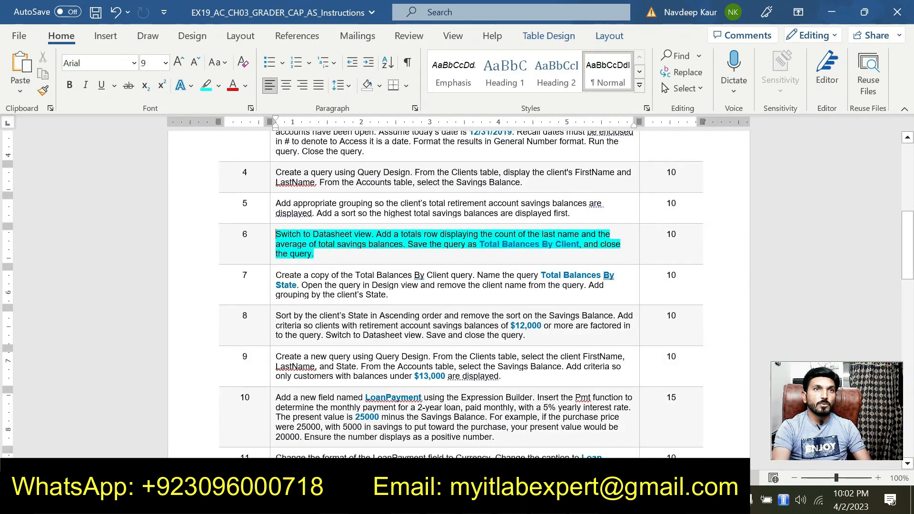
scroll(333, 252, up, 1)
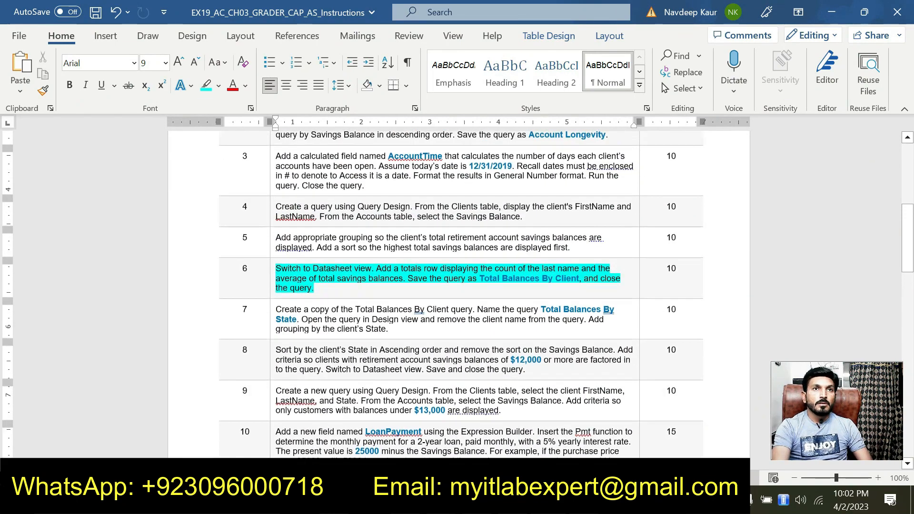
scroll(338, 364, up, 3)
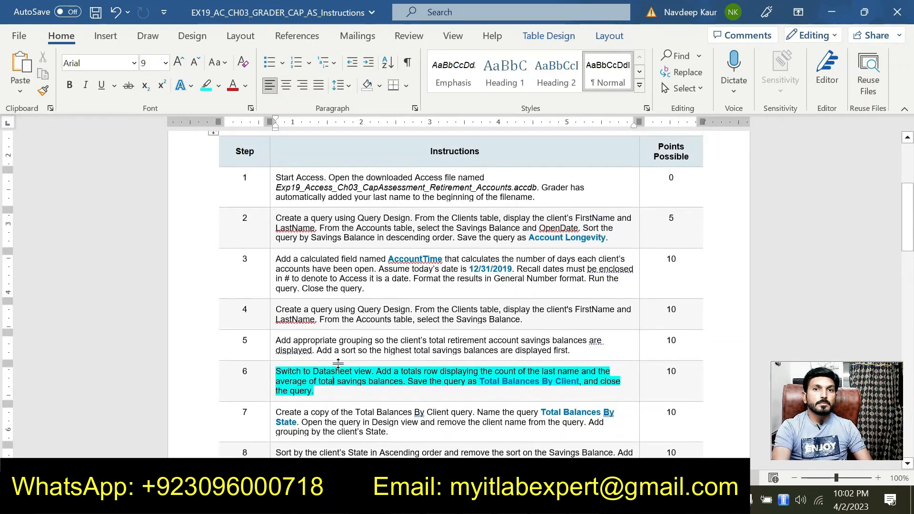
click(333, 391)
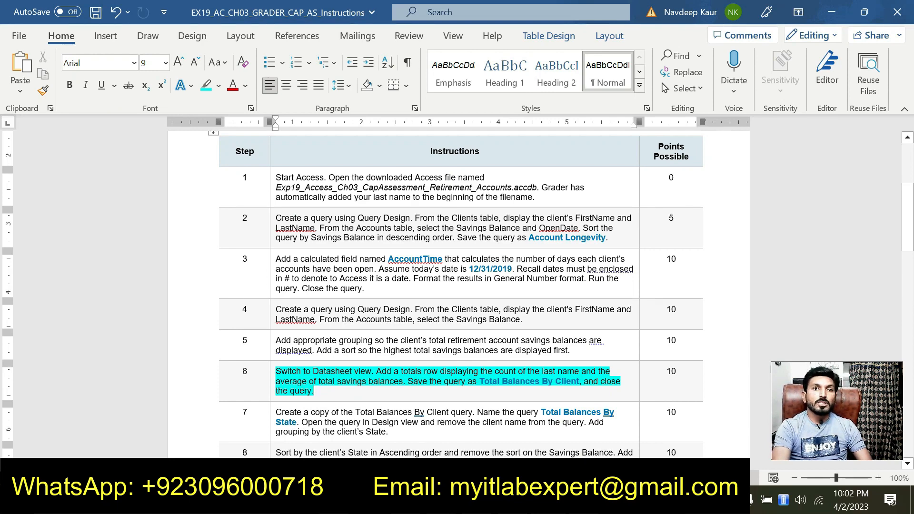
scroll(459, 295, down, 1)
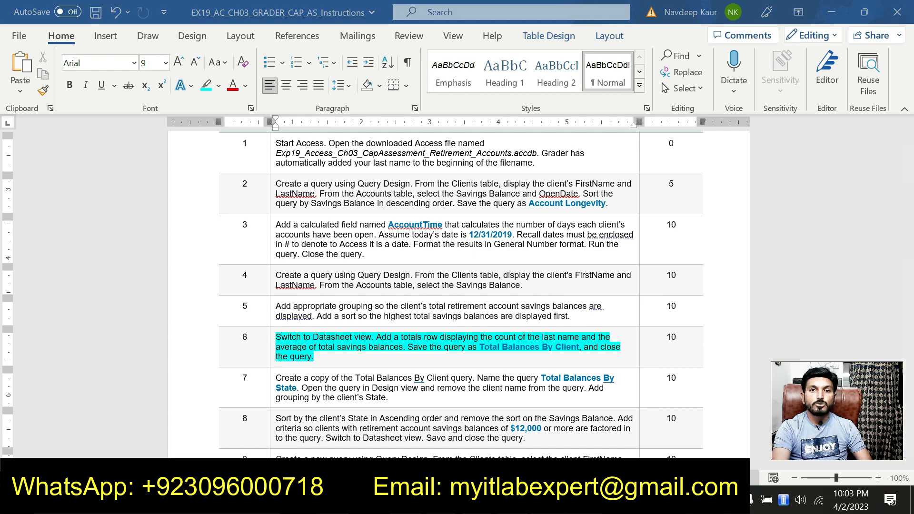
- Switch to Access, show the query in Datasheet view, and add a totals row to it
click(328, 500)
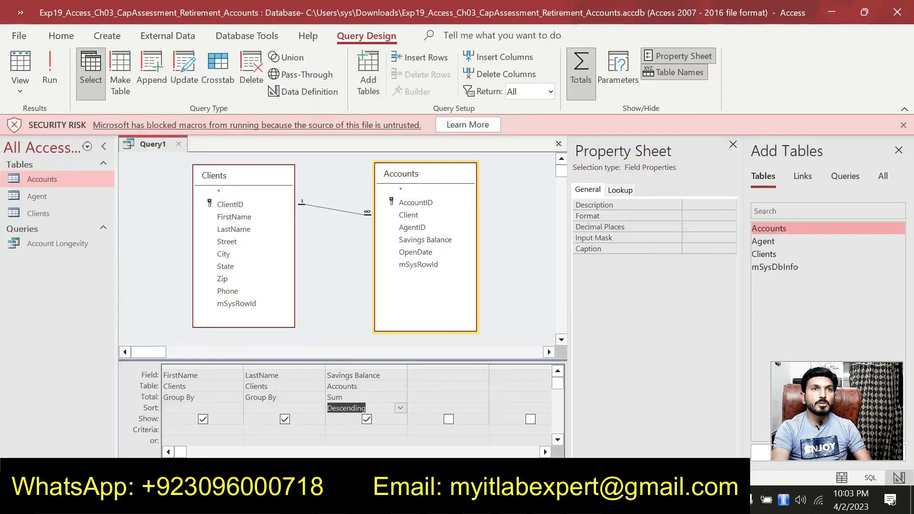
right_click(153, 143)
click(200, 263)
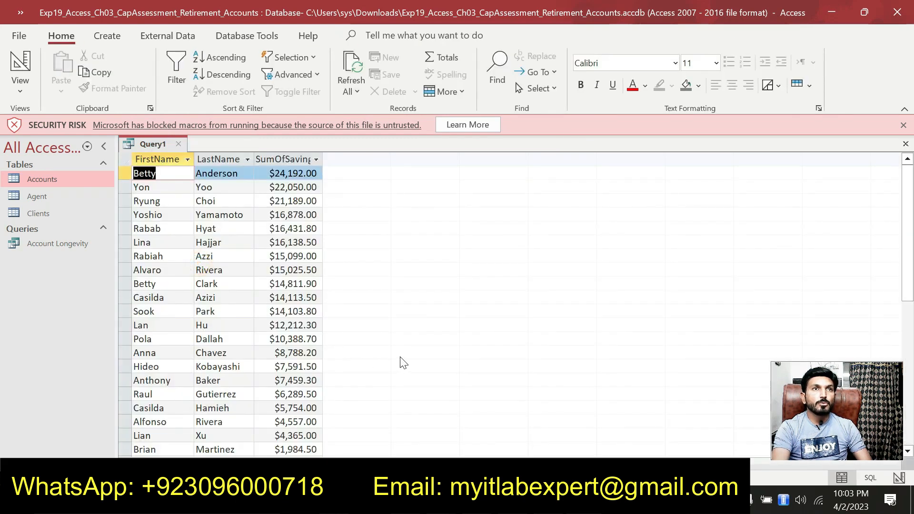
scroll(401, 360, down, 5)
scroll(401, 360, up, 5)
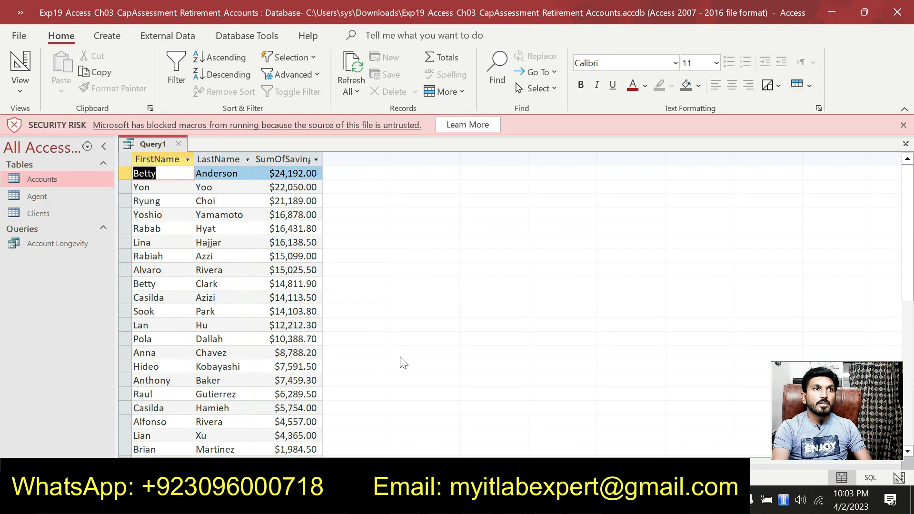
click(459, 59)
scroll(396, 297, down, 3)
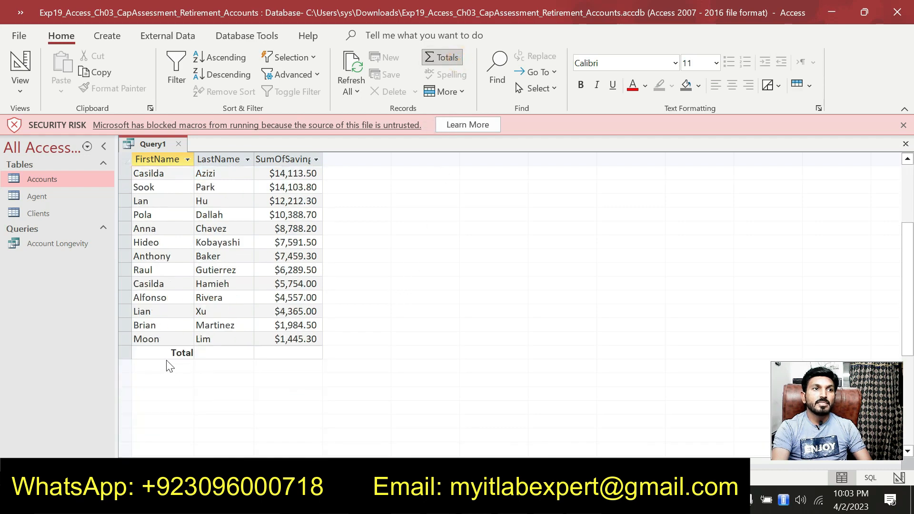
scroll(405, 409, up, 1)
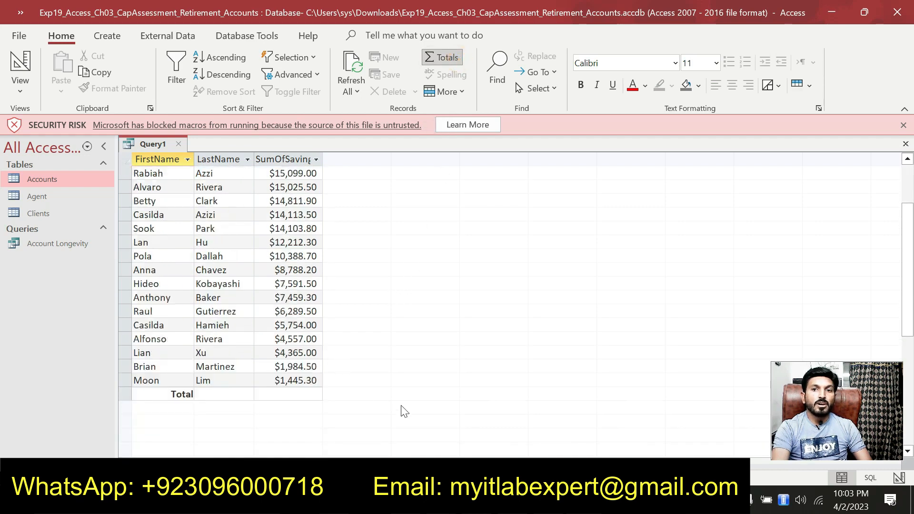
- Select "count of the last name" in step 6 of the Word instructions and set the LastName total in Access to Count
key(alt+Tab)
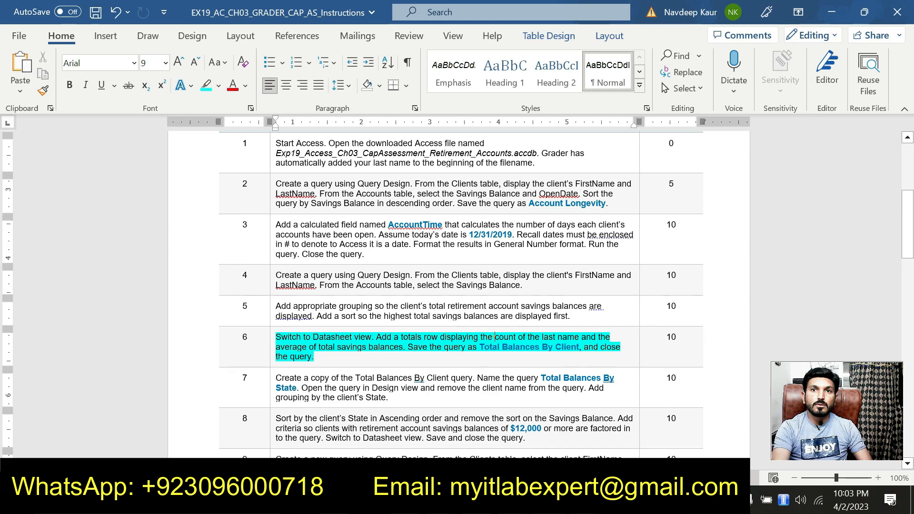
drag(495, 336, 555, 338)
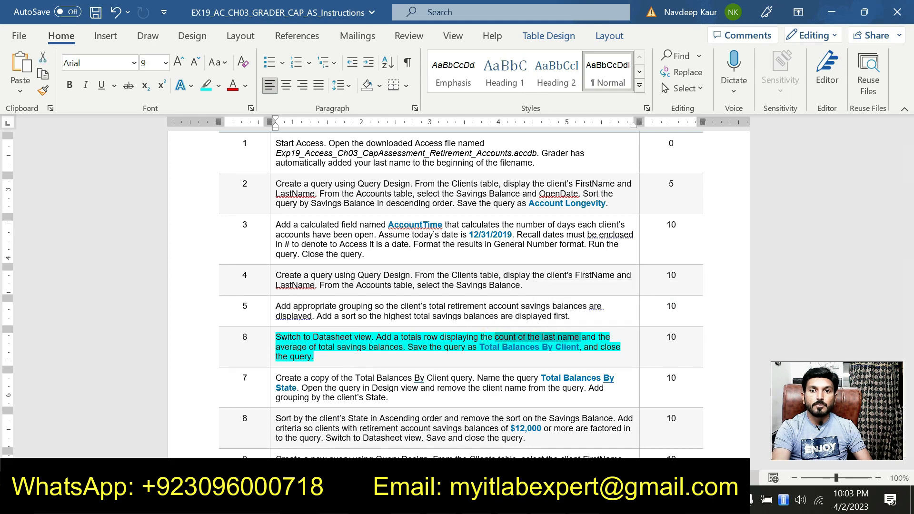
key(alt+Tab)
click(216, 393)
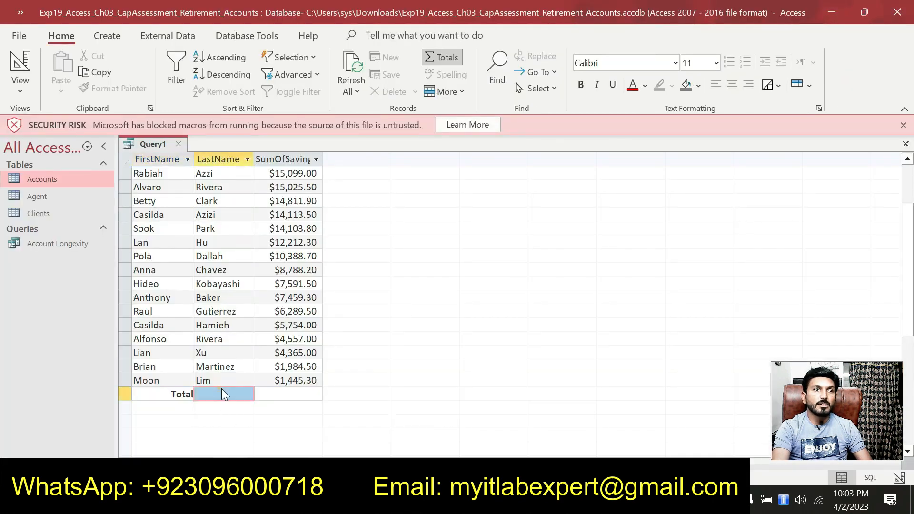
click(202, 394)
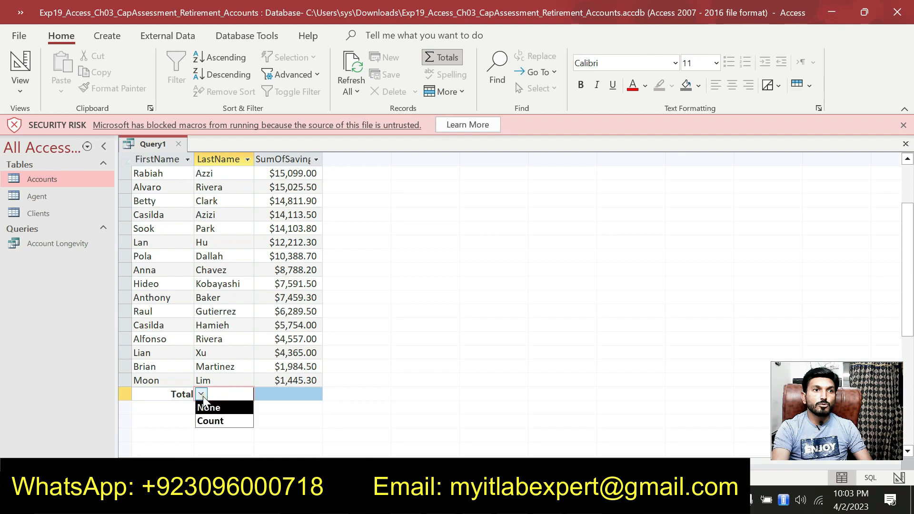
click(212, 420)
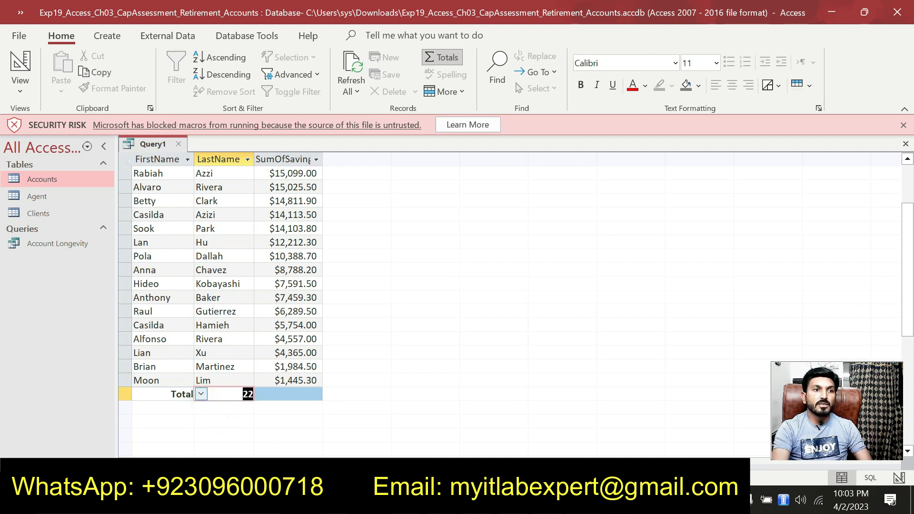
scroll(205, 395, up, 2)
scroll(242, 405, down, 3)
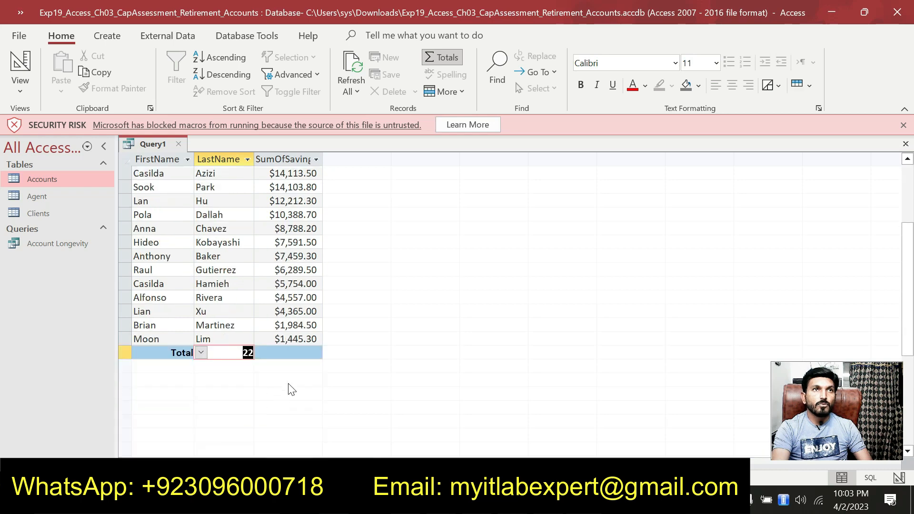
- Set the total for the summed Savings Balance column to Average in the totals row
scroll(292, 389, up, 1)
click(261, 395)
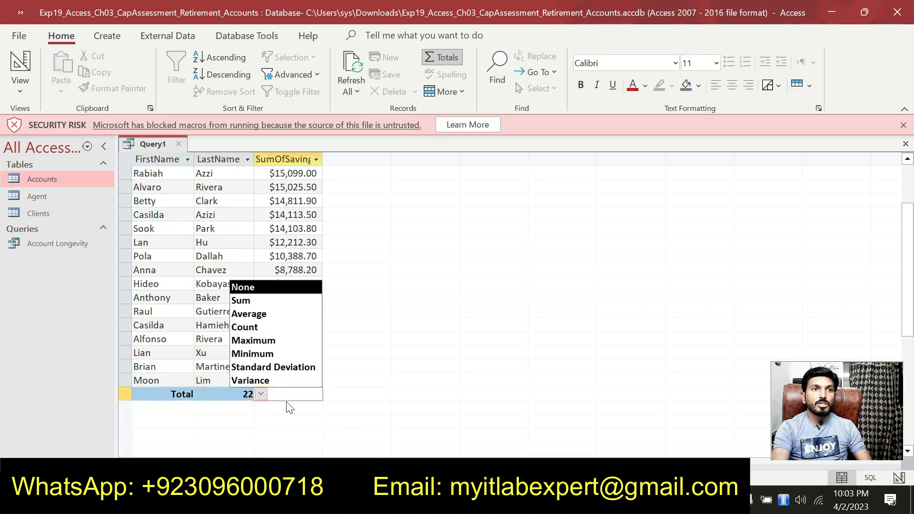
click(269, 315)
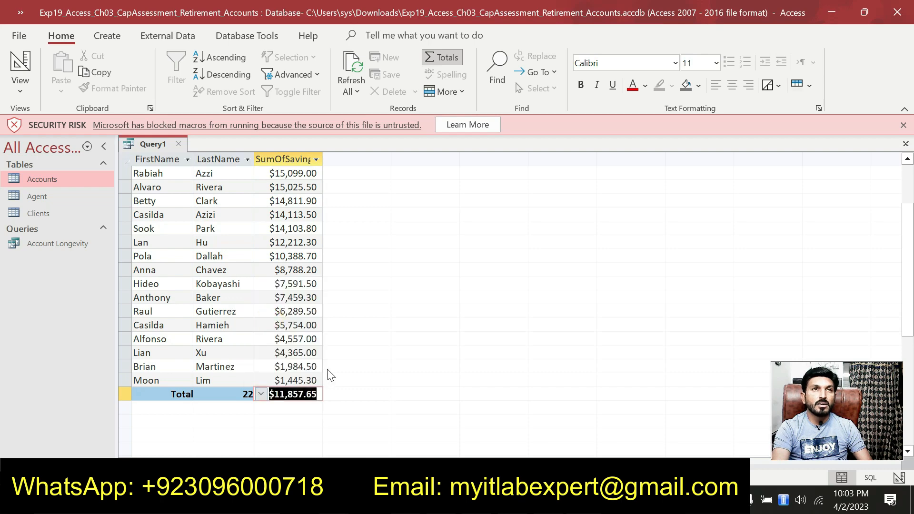
scroll(330, 375, up, 2)
scroll(331, 375, down, 2)
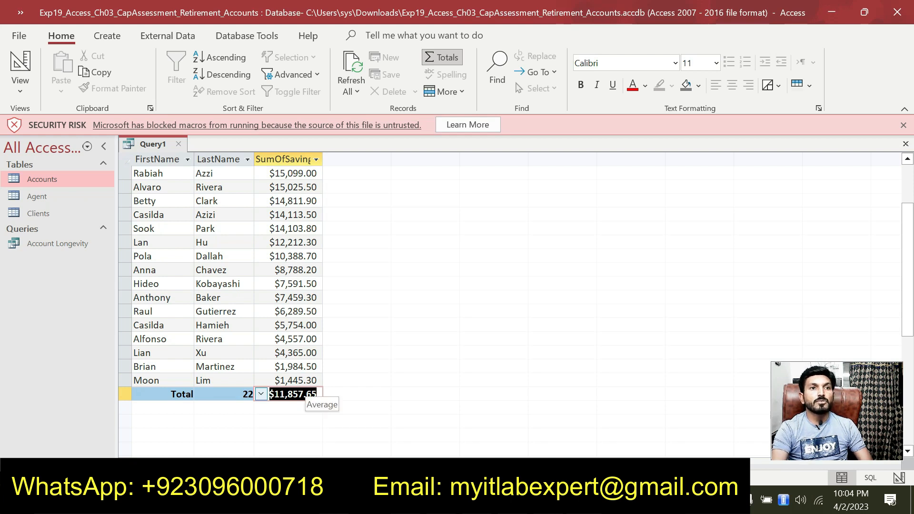
- Check the required query name in the Word instructions, save the Access query as Total Balances By Client, and close it
key(alt+Tab)
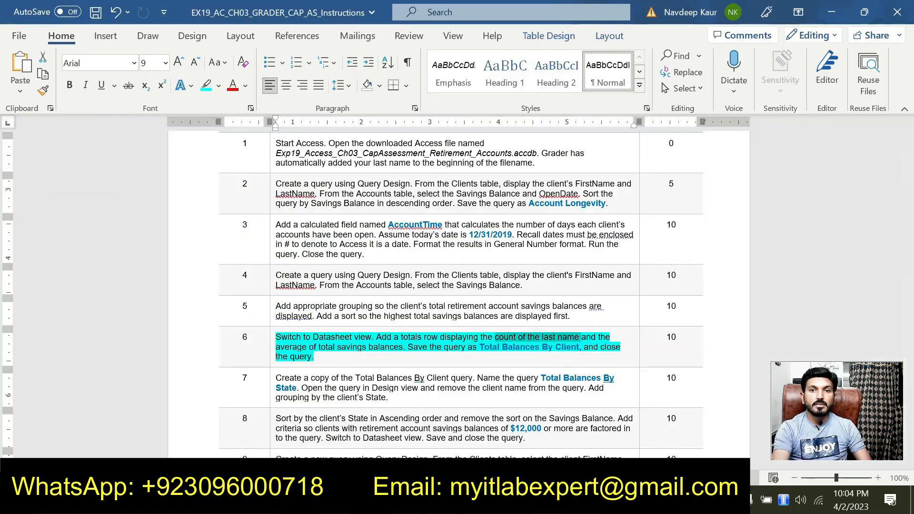
click(584, 499)
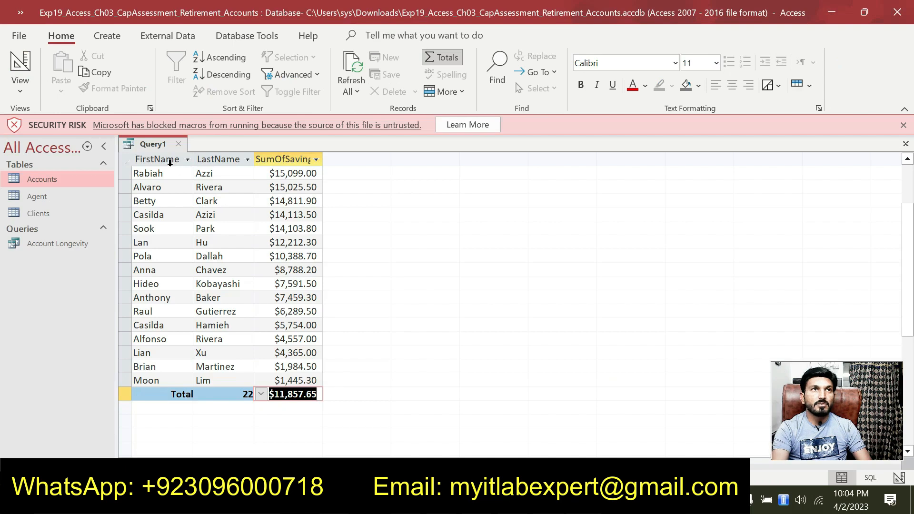
right_click(154, 148)
click(184, 155)
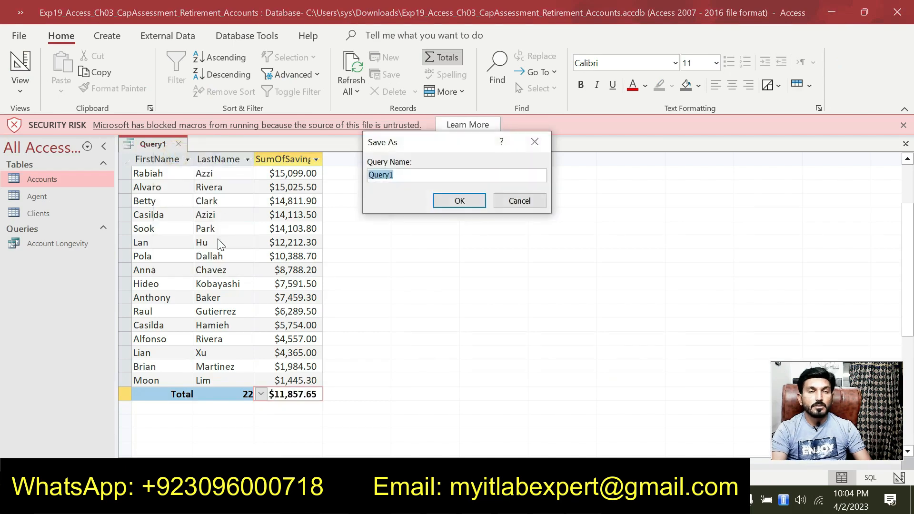
key(Caps_Lock)
text(Total)
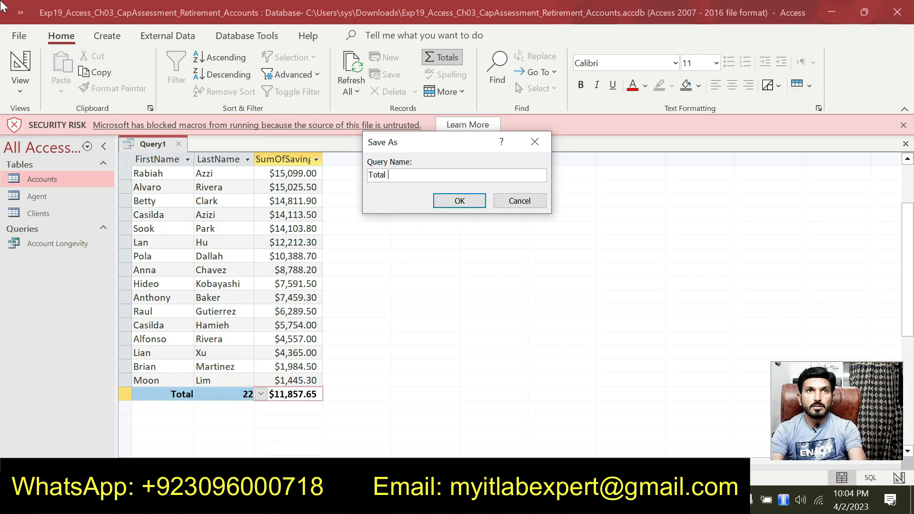
key(alt+Tab)
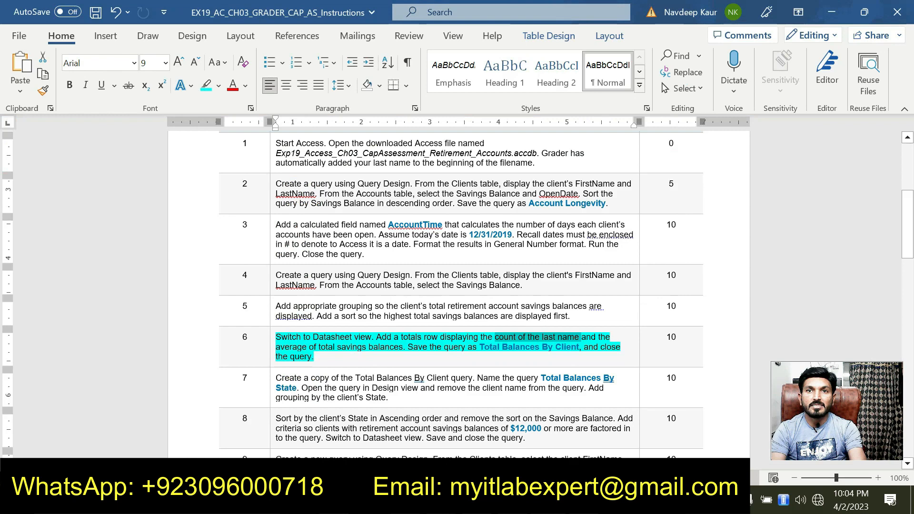
key(alt+Tab)
text(Balance)
text(s By)
text( C)
key(Caps_Lock)
key(BackSpace)
text(Client)
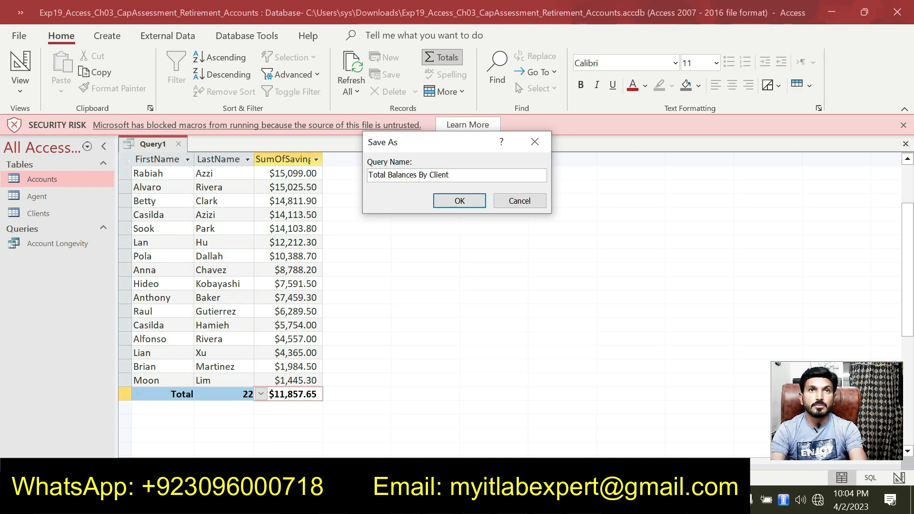
key(alt+Tab)
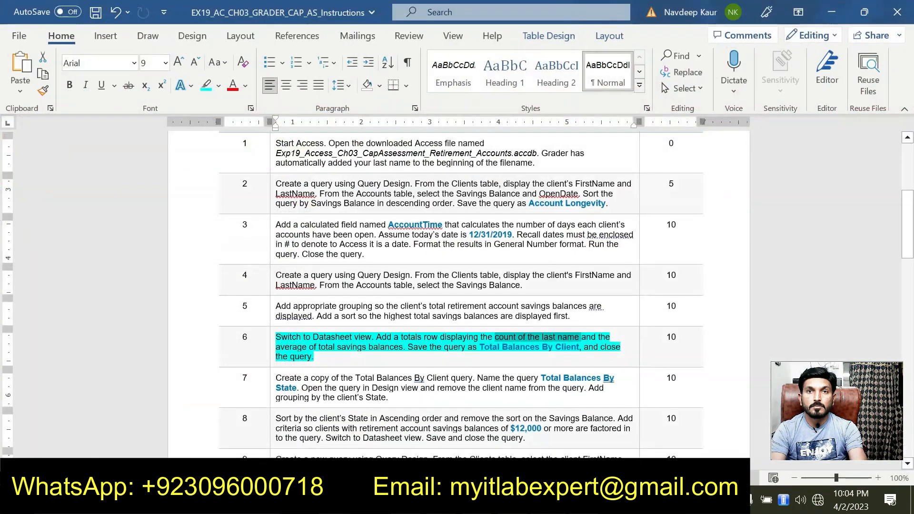
key(alt+Tab)
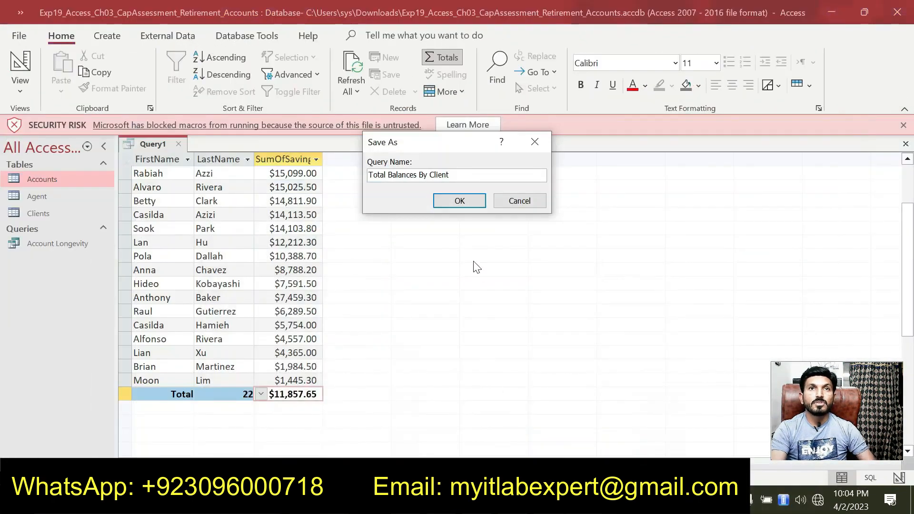
click(461, 200)
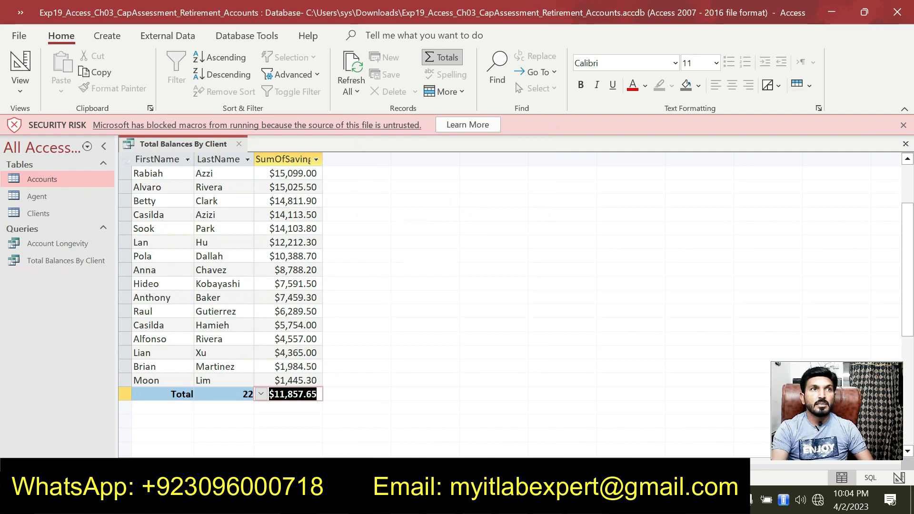
right_click(217, 149)
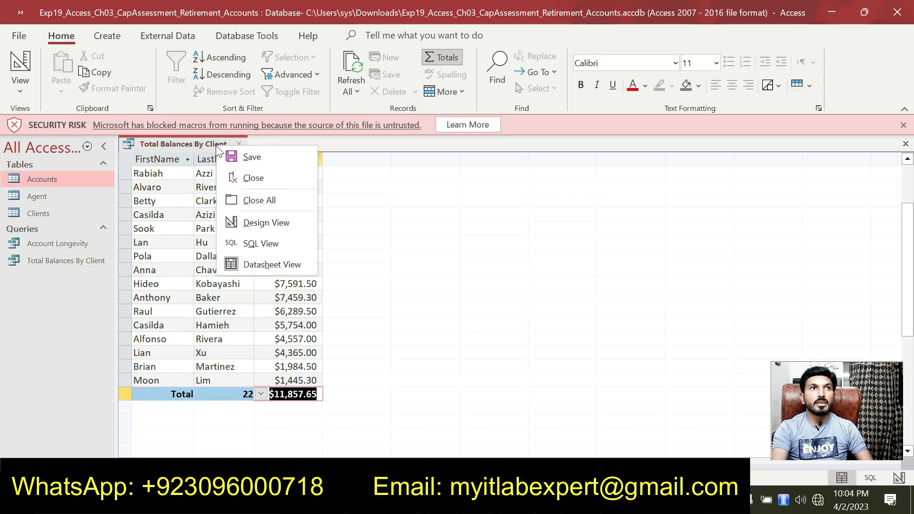
click(252, 178)
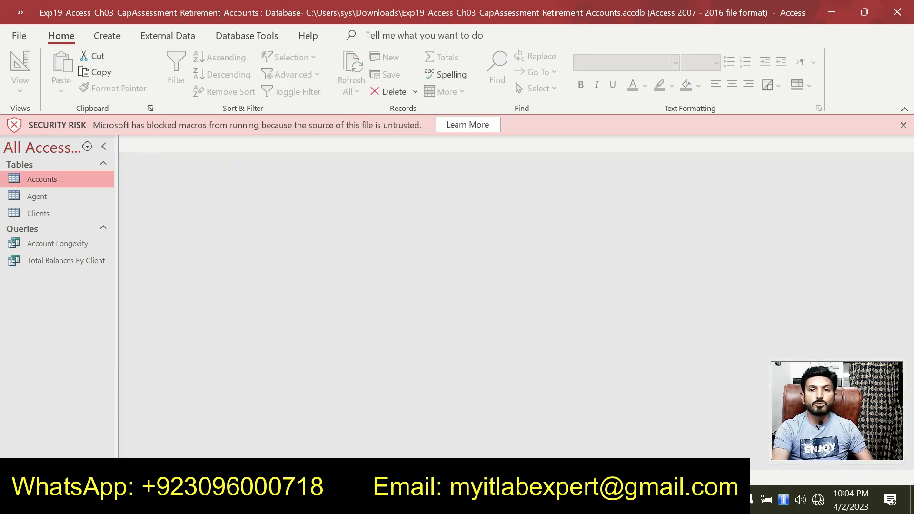
- Switch to the Word instructions and remove the turquoise highlight from the step 6 text
key(alt+Tab)
drag(311, 357, 333, 364)
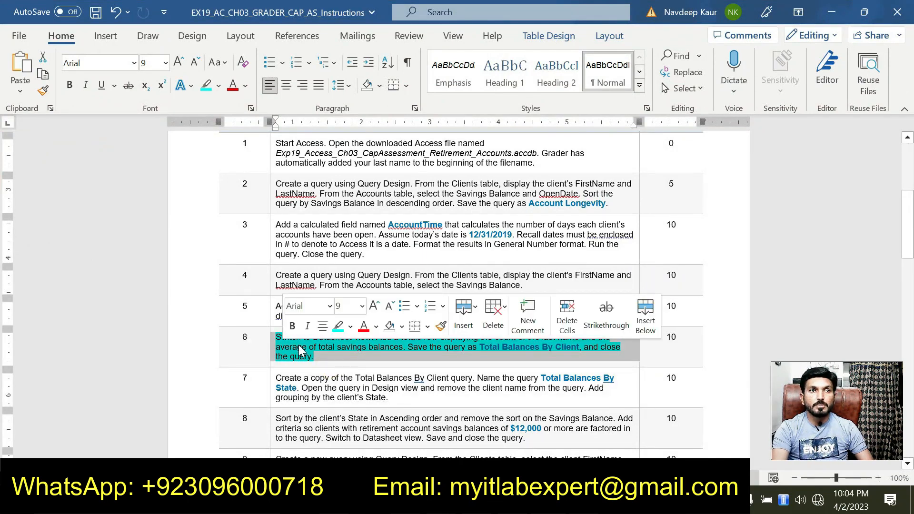
click(336, 324)
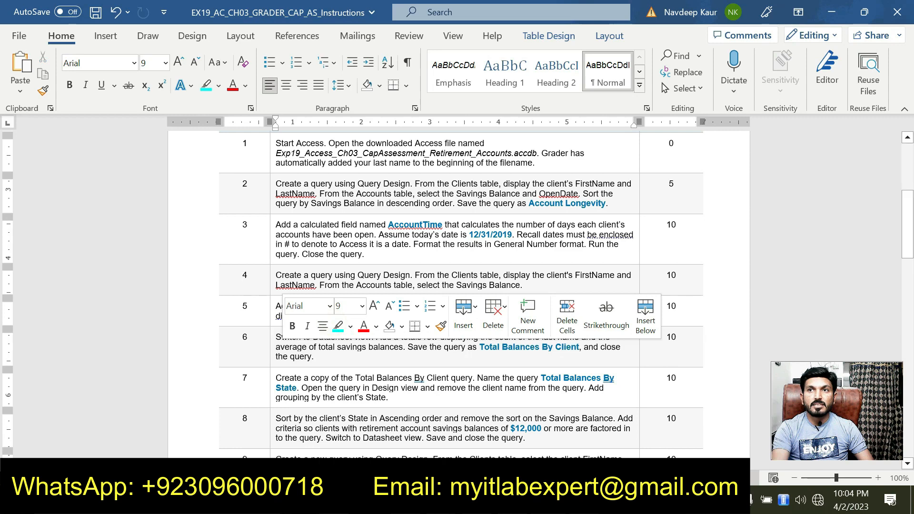
- Append "=45" to the step 6 points value and highlight the whole entry in turquoise
click(677, 337)
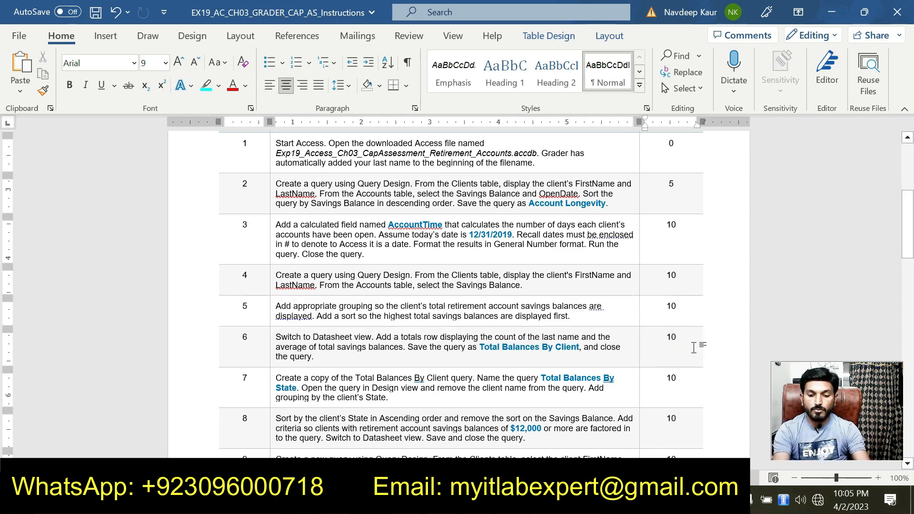
text(=45)
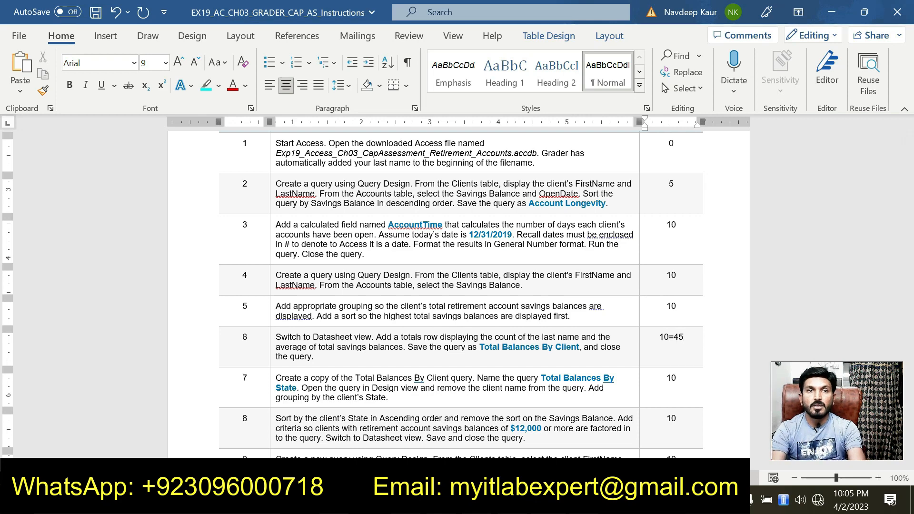
drag(685, 337, 658, 337)
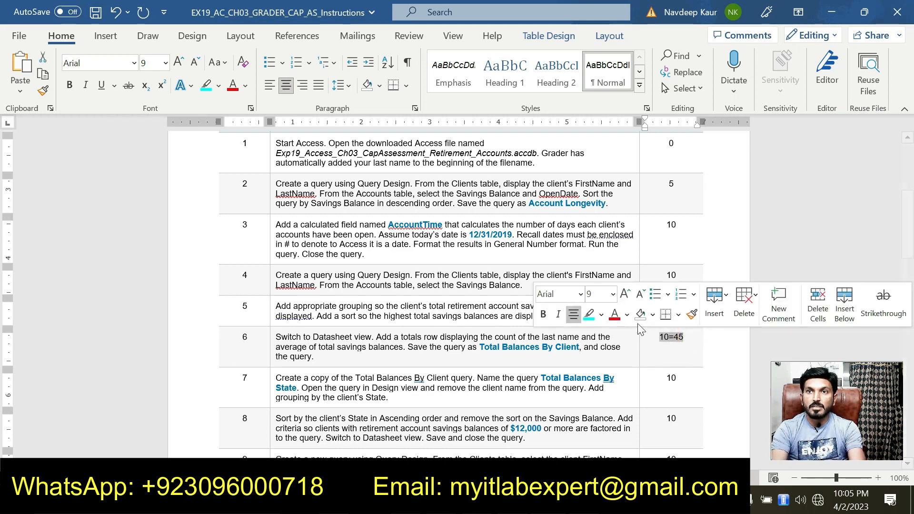
click(590, 312)
- Review the completed and remaining assessment steps in the instructions table
scroll(590, 312, down, 3)
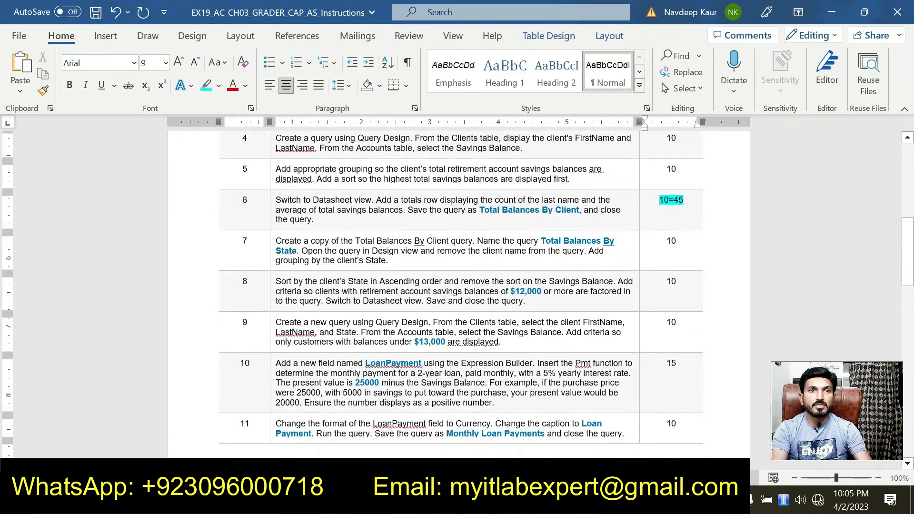
scroll(460, 286, down, 3)
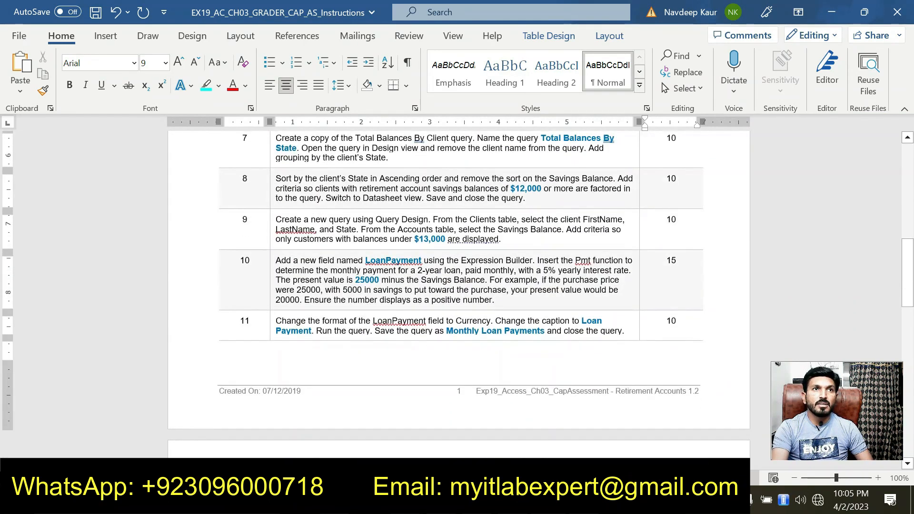
scroll(521, 377, up, 3)
scroll(522, 377, down, 3)
scroll(521, 377, up, 5)
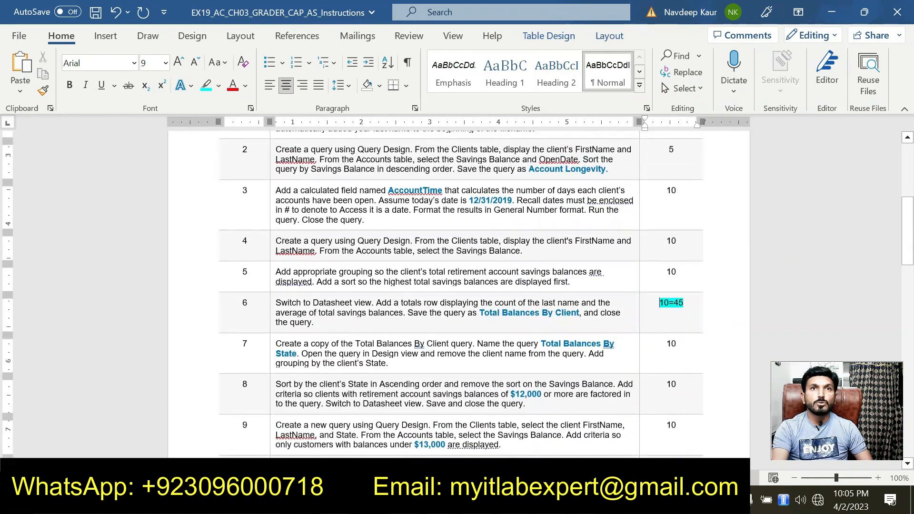
scroll(519, 379, up, 2)
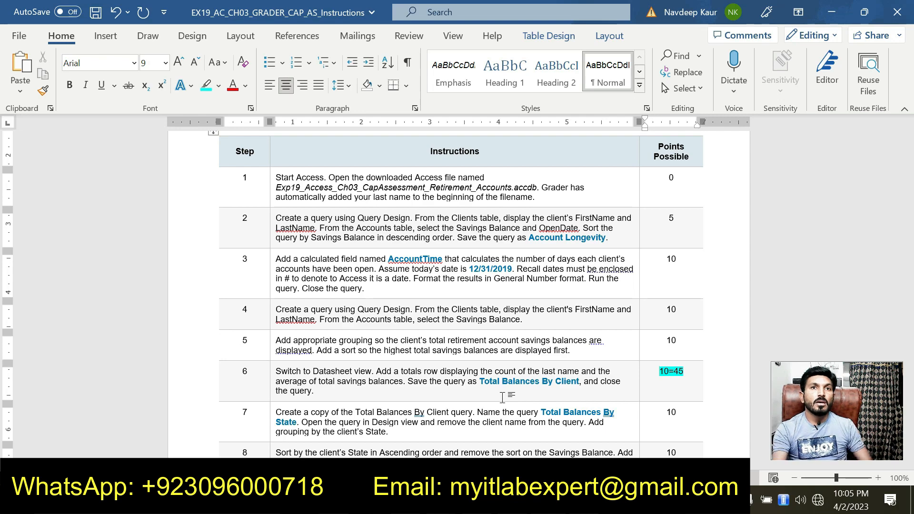
scroll(502, 397, down, 5)
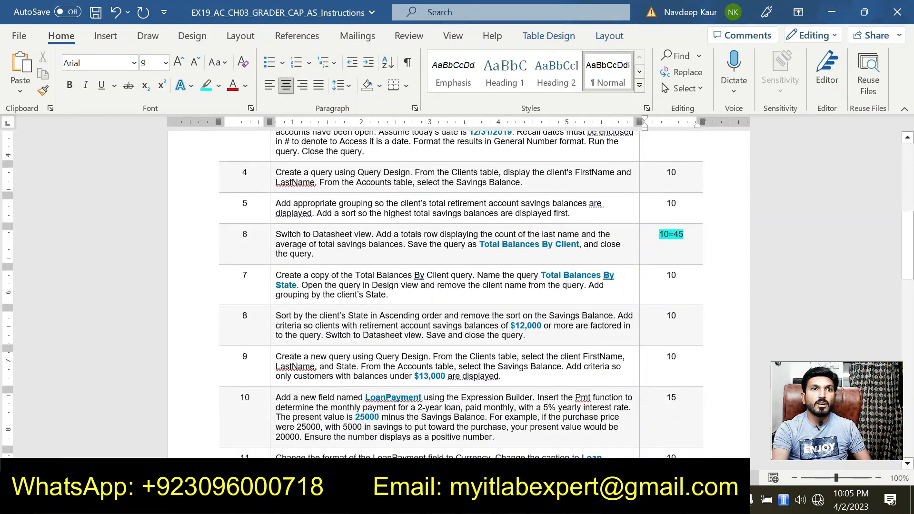
click(402, 291)
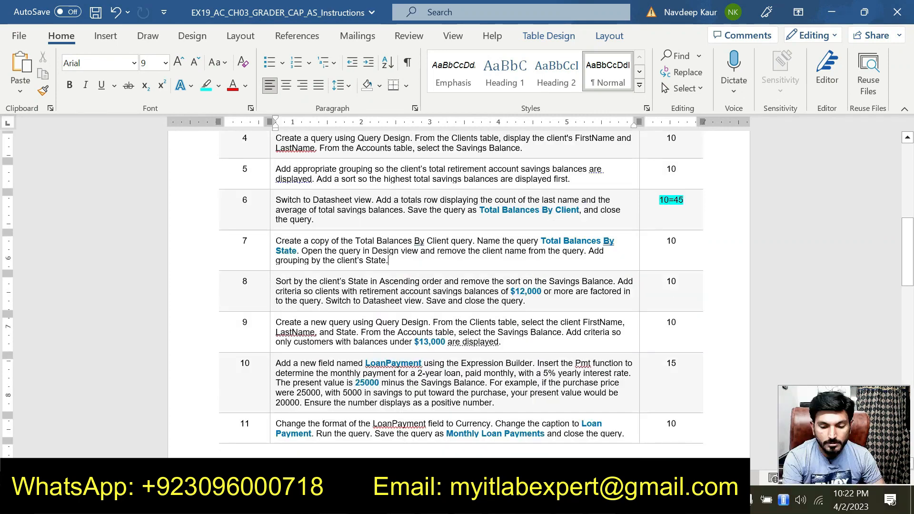
key(F7)
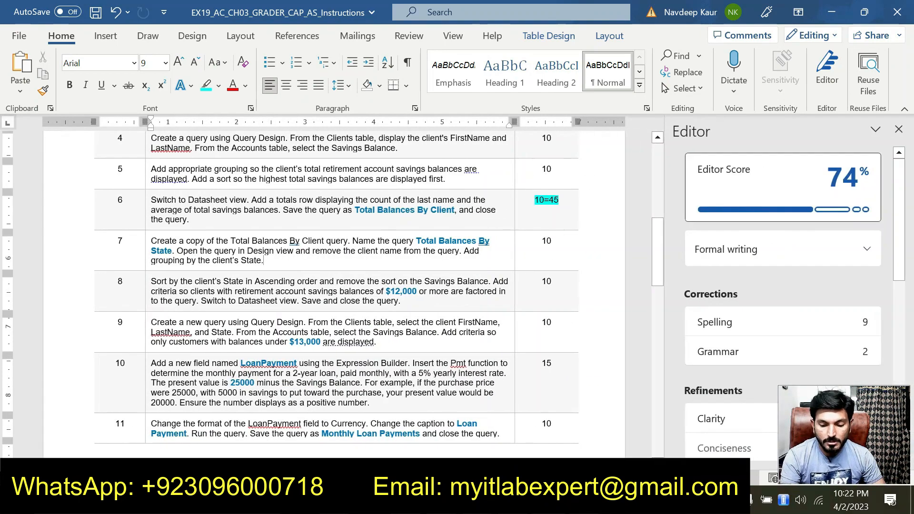
click(898, 130)
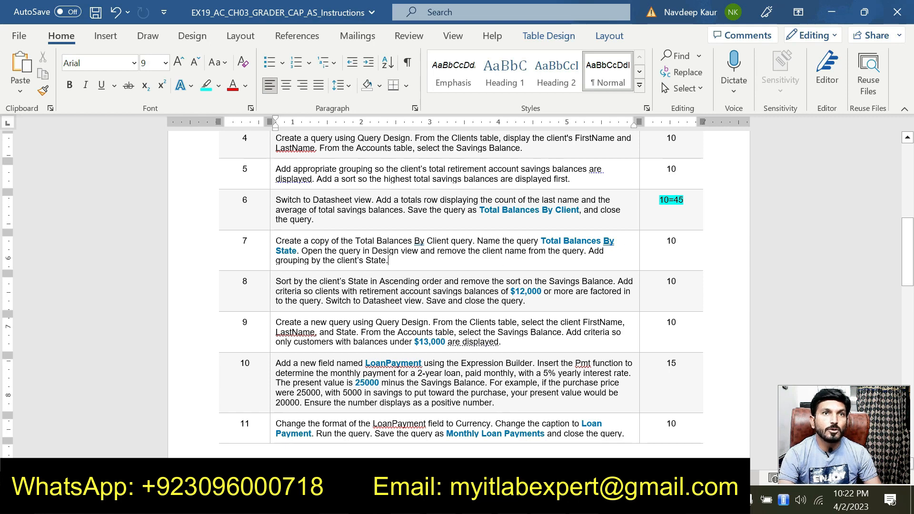
- Highlight the full text of the step 7 and step 8 instructions in turquoise
drag(389, 260, 276, 241)
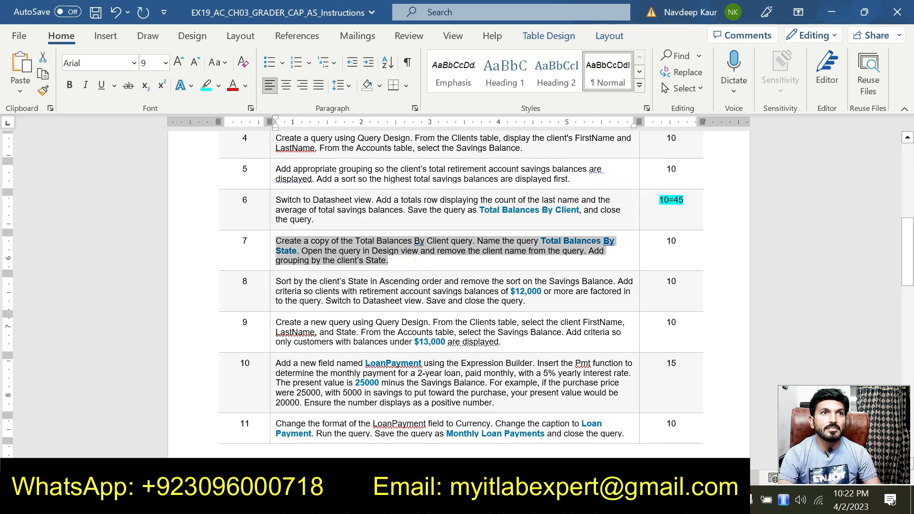
click(415, 261)
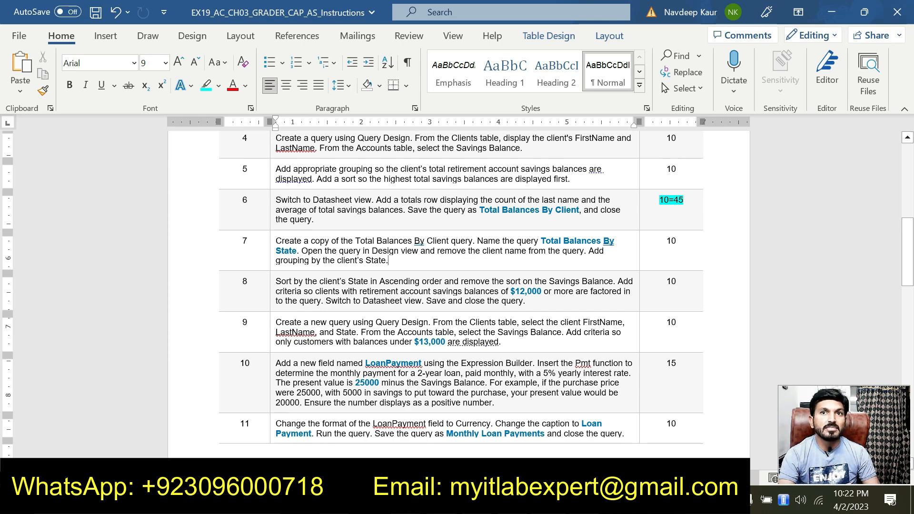
drag(526, 302, 281, 253)
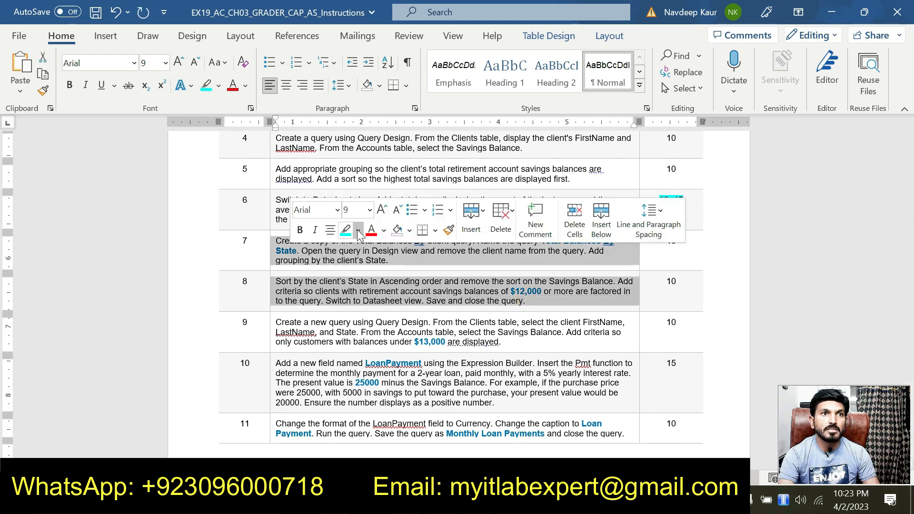
click(357, 230)
click(392, 250)
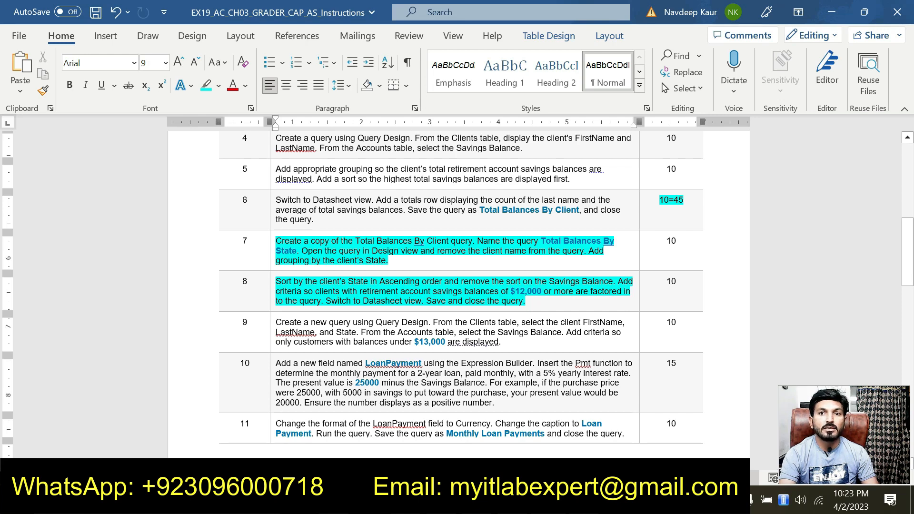
- Switch to Access, view the Total Balances By Client query alongside the step 7 instruction in Word, and close the query
click(584, 500)
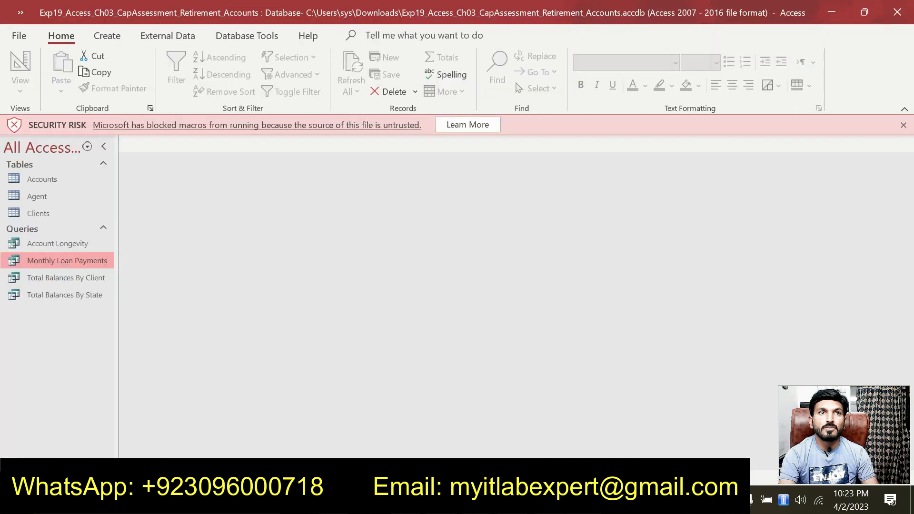
double_click(84, 282)
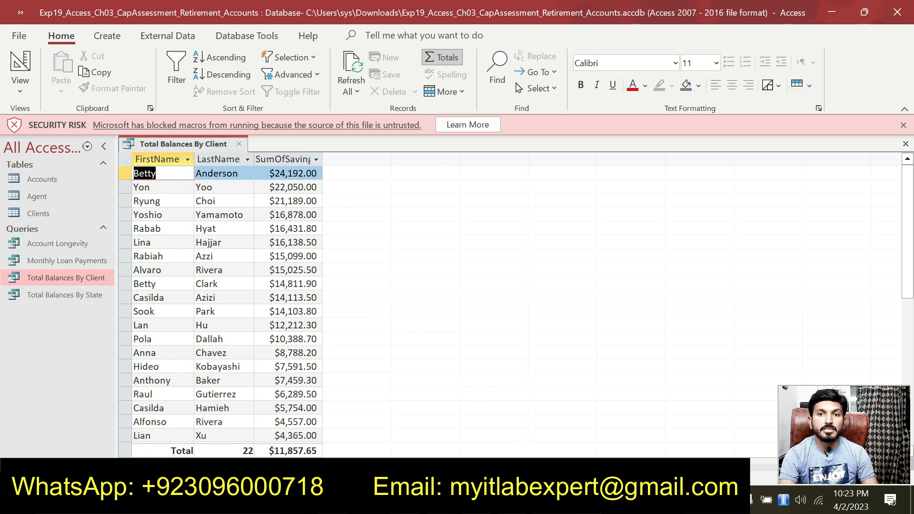
key(alt+Tab)
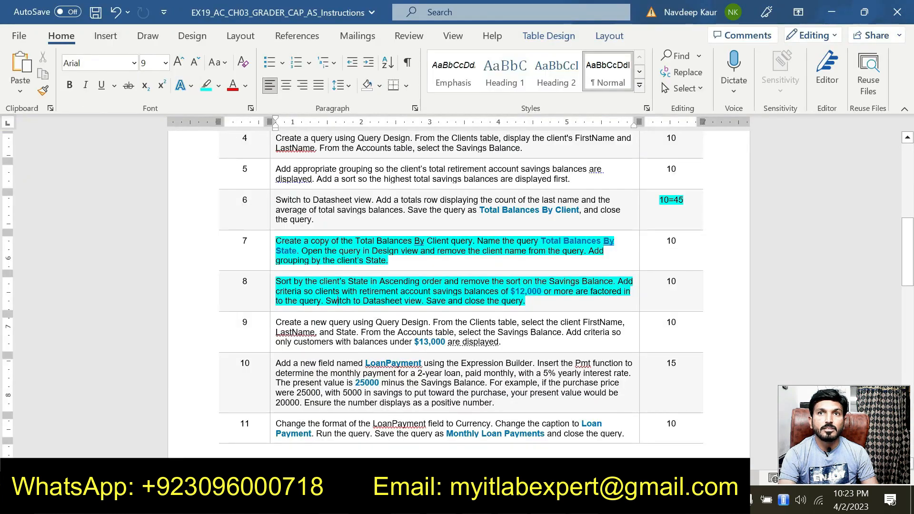
key(alt+Tab)
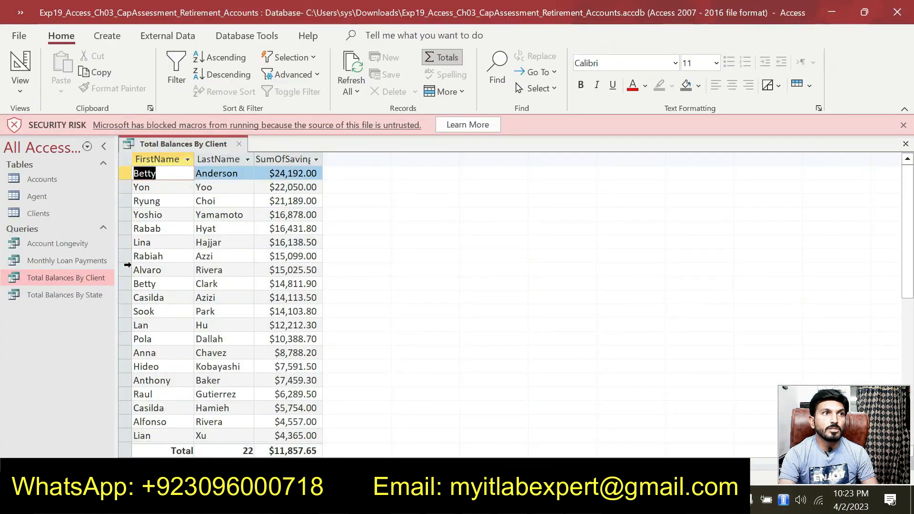
click(239, 144)
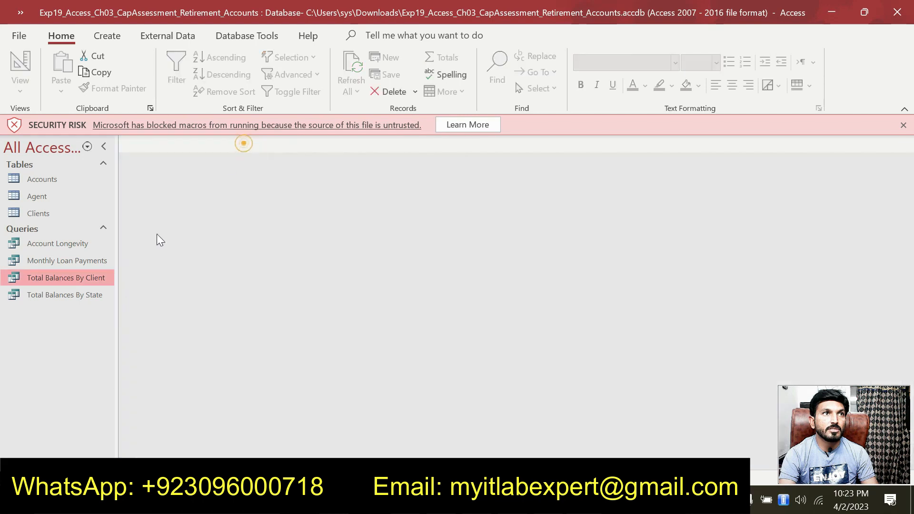
- Open the Total Balances By State query in Datasheet view and switch to Word to compare it with steps 7 and 8
click(100, 298)
double_click(101, 299)
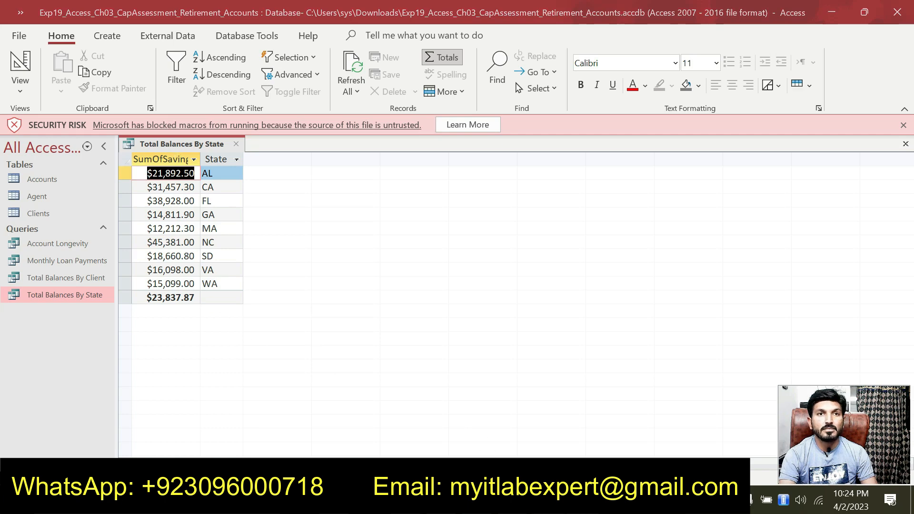
key(alt+Tab)
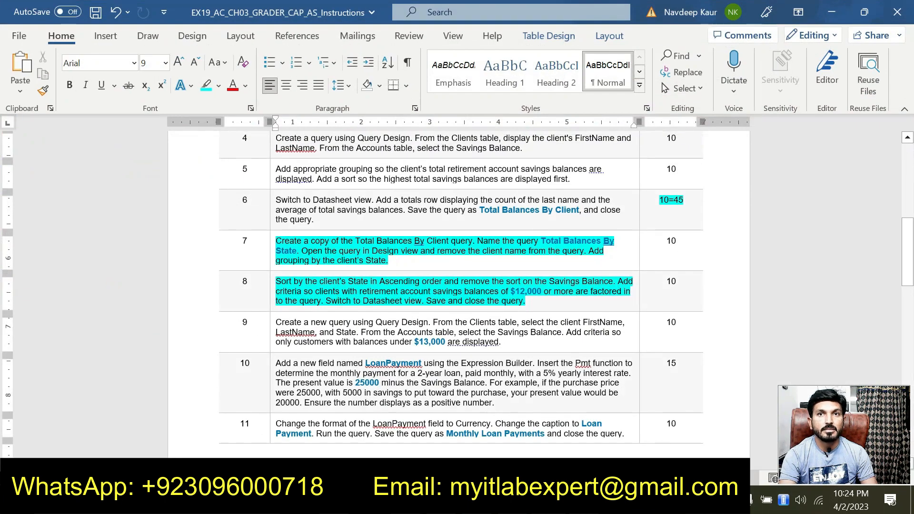
- Clear the turquoise highlight from the step 7 and 8 instructions and apply it to the full text of steps 9 to 11
drag(338, 301, 333, 248)
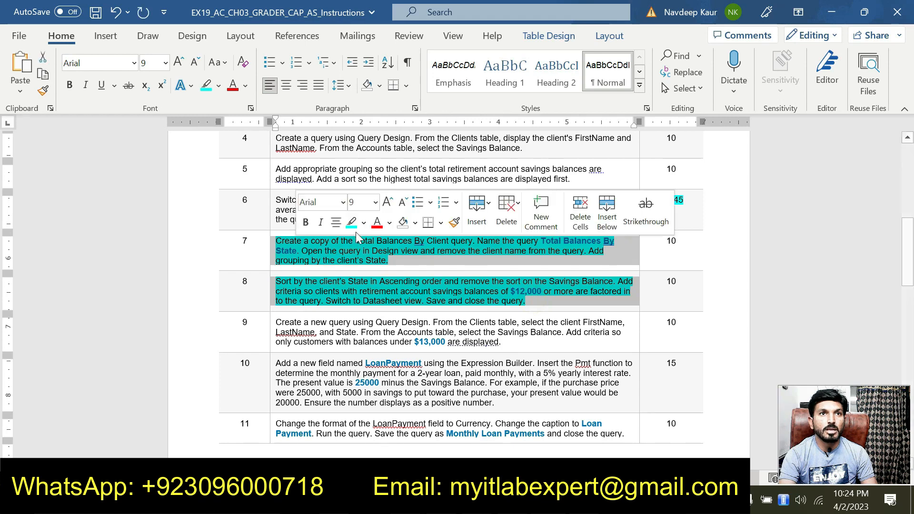
click(351, 226)
scroll(334, 279, down, 1)
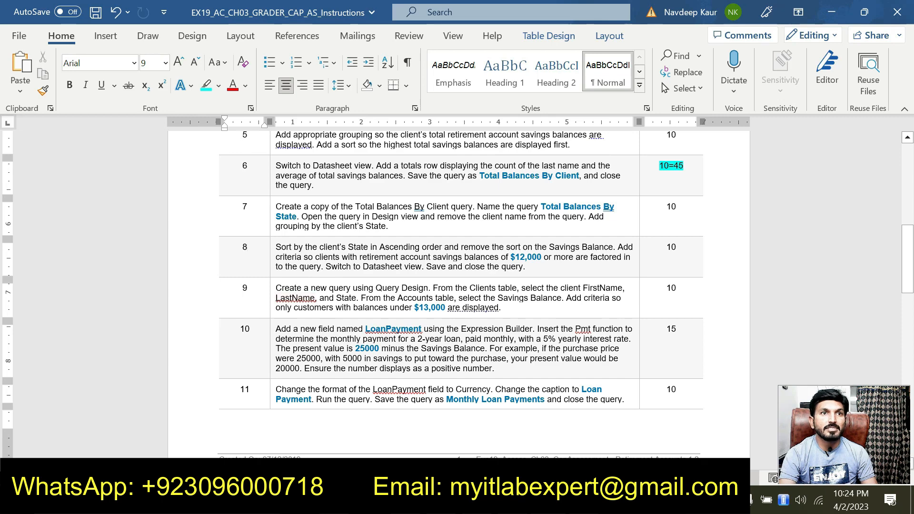
drag(519, 308, 275, 288)
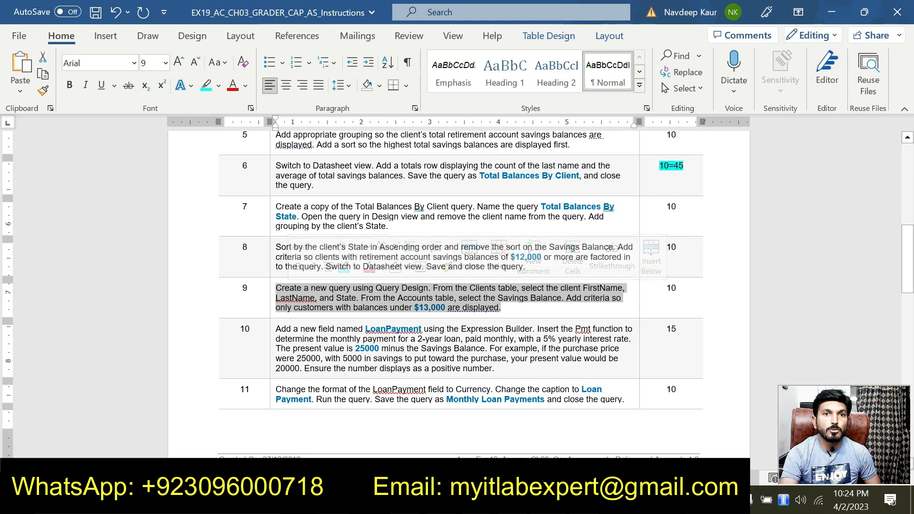
scroll(466, 367, down, 5)
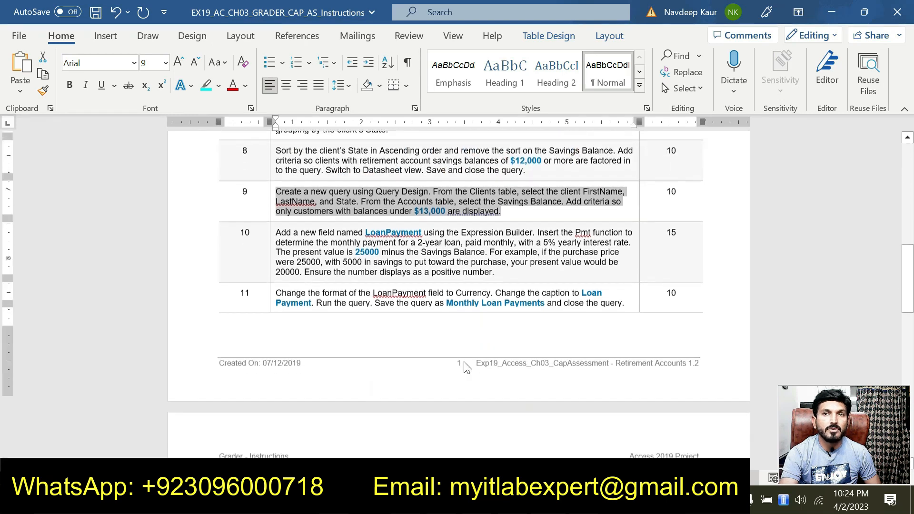
scroll(466, 366, up, 5)
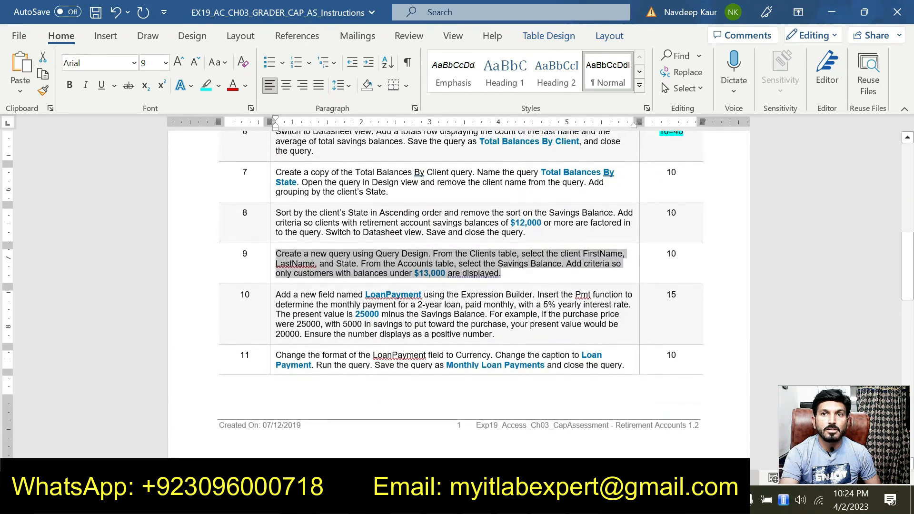
drag(628, 365, 341, 269)
click(388, 244)
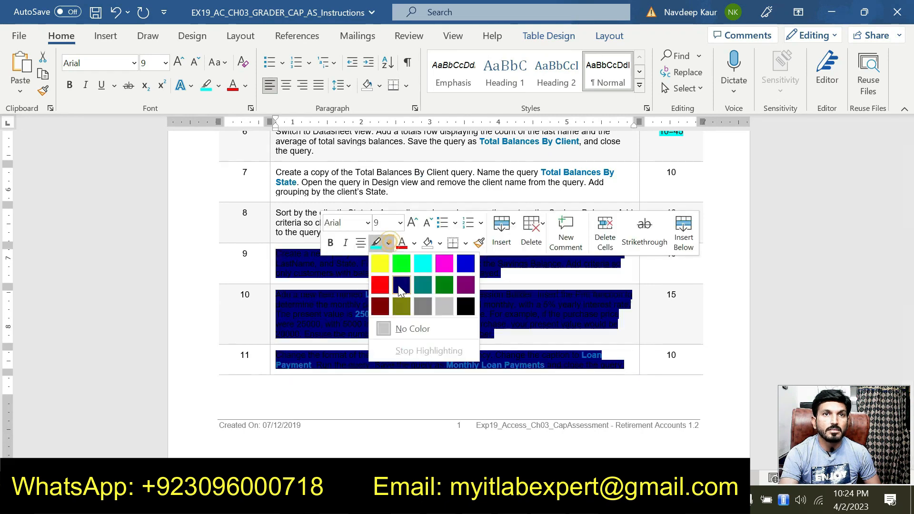
click(418, 264)
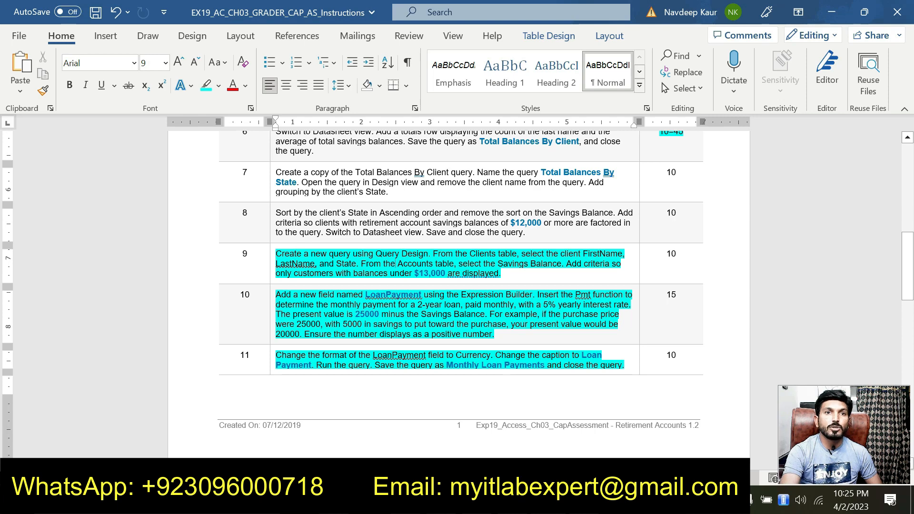
scroll(554, 452, down, 1)
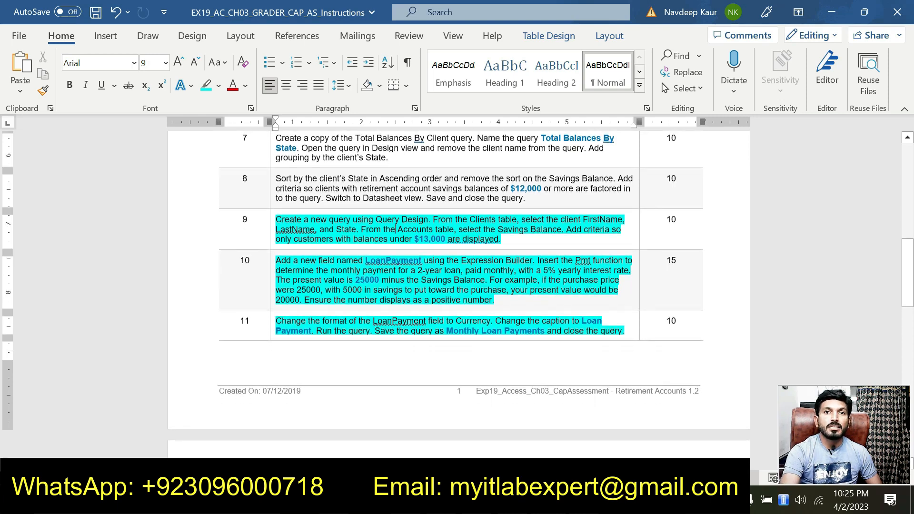
scroll(554, 452, up, 1)
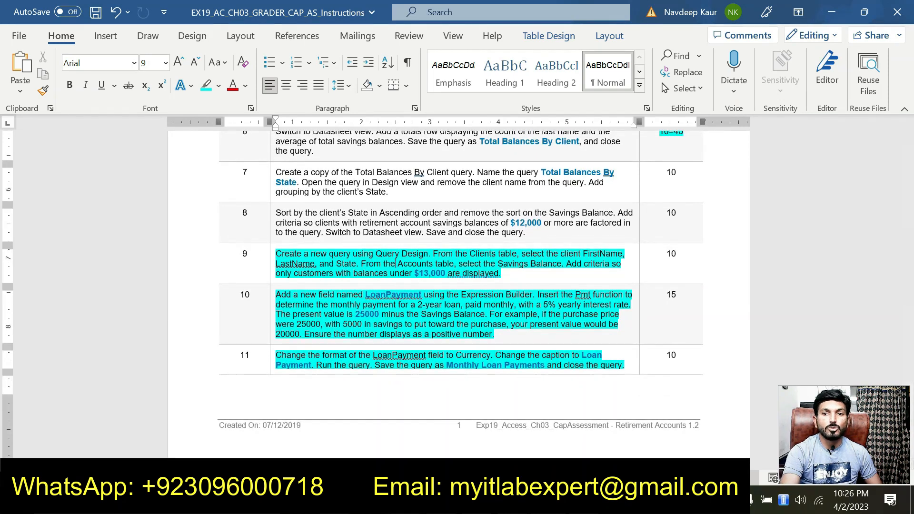
- Switch to Access, open the Monthly Loan Payments query in Datasheet view, and widen the Loan Payment column to fit its caption
click(495, 500)
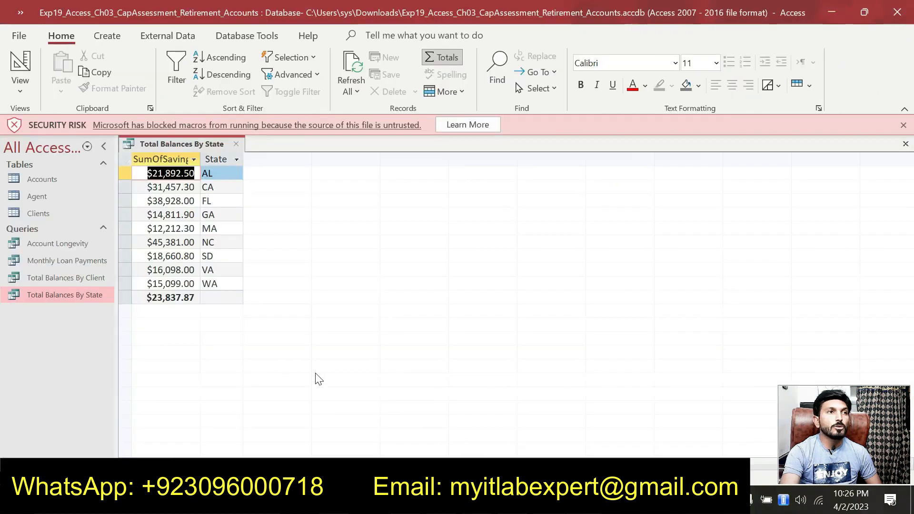
double_click(53, 257)
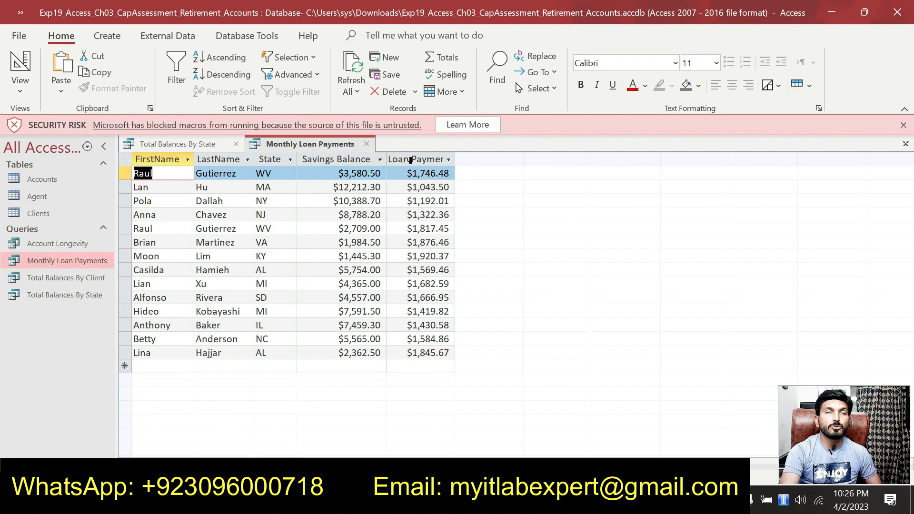
double_click(455, 159)
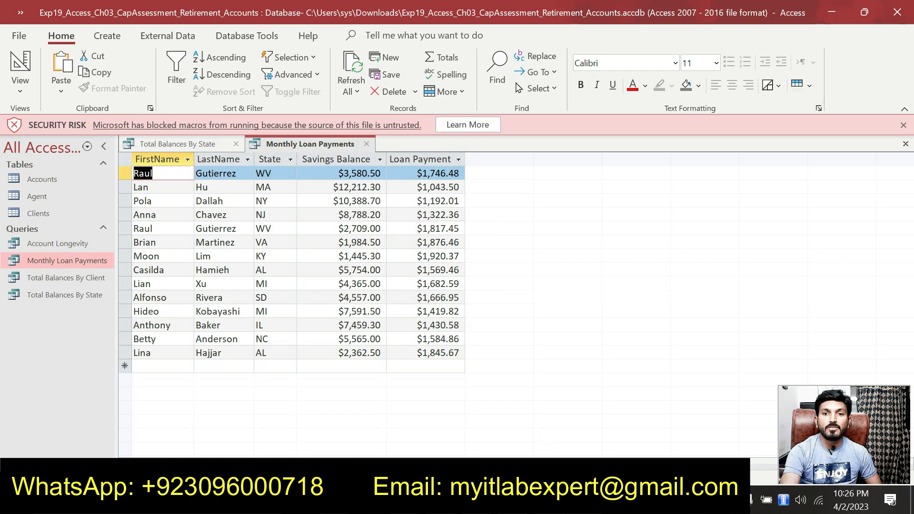
- Compare the Monthly Loan Payments datasheet with the highlighted step 9 to 11 instructions in Word, ending back in Access
click(533, 499)
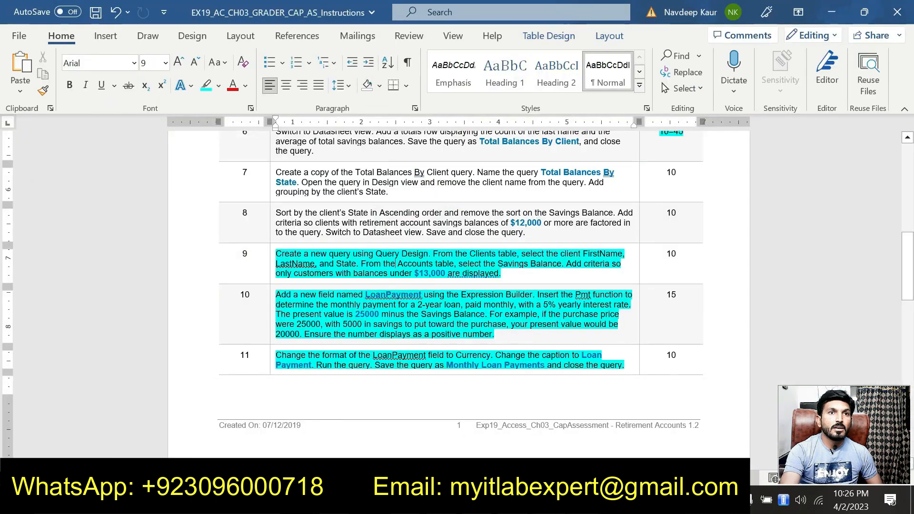
key(alt+Tab)
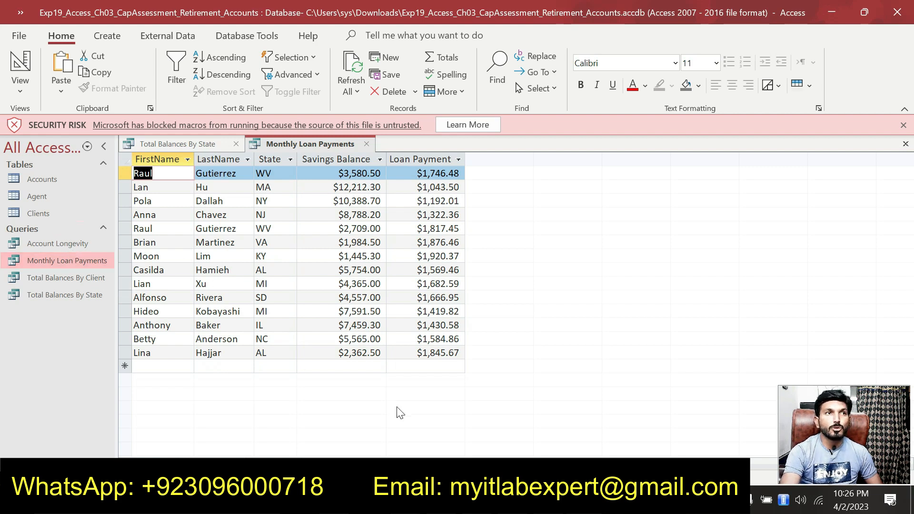
key(alt+Tab)
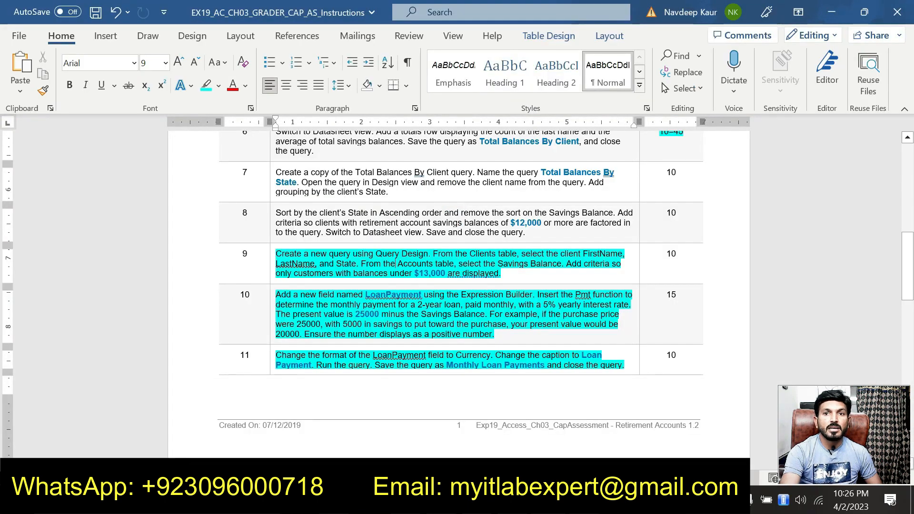
key(alt+Tab)
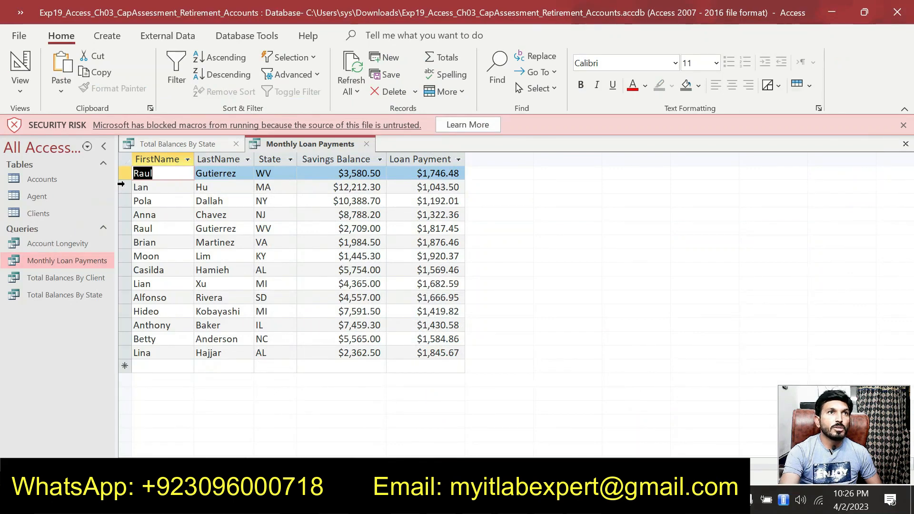
- Close the Total Balances By State and Monthly Loan Payments queries, discarding the column layout change
click(235, 146)
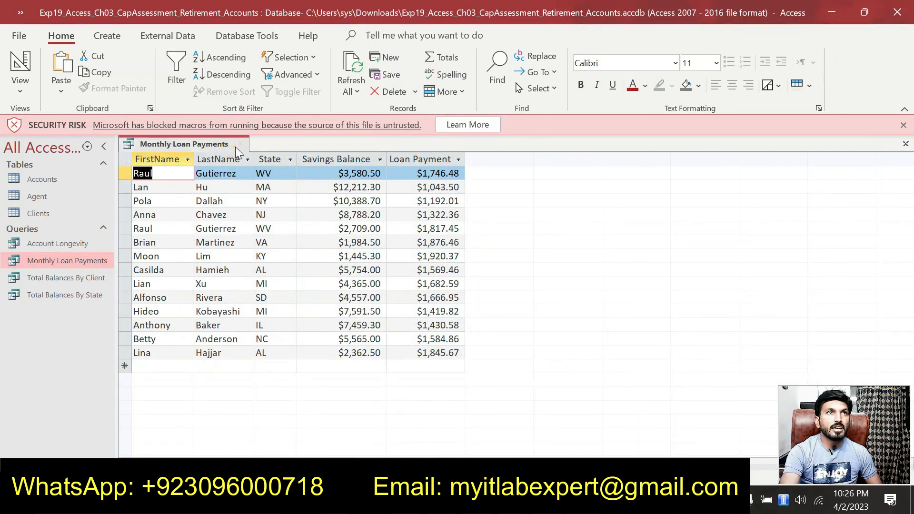
click(238, 147)
click(462, 290)
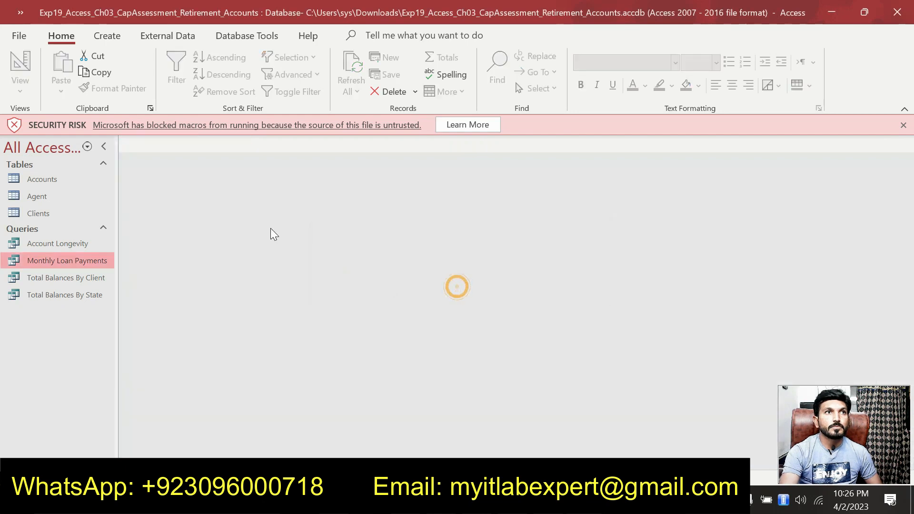
- Open the Account Longevity, Total Balances By Client, Total Balances By State and Monthly Loan Payments queries in Datasheet view
double_click(78, 246)
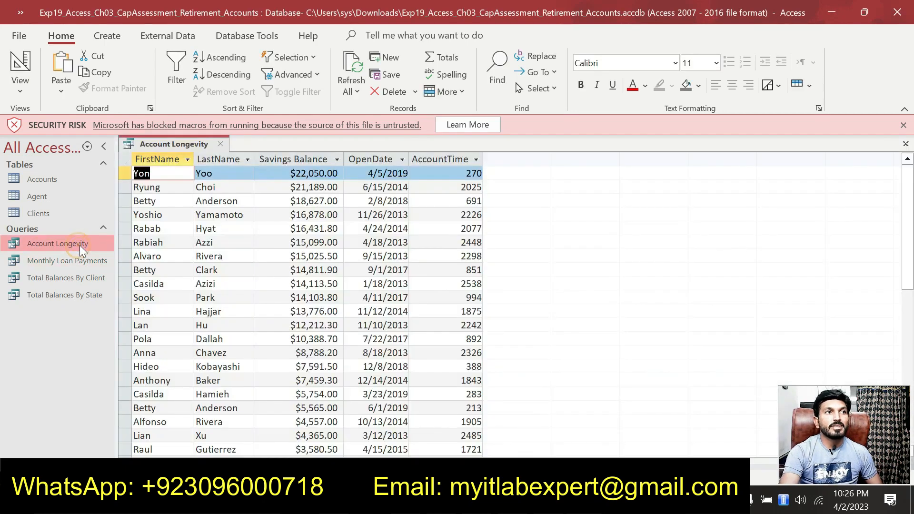
double_click(89, 281)
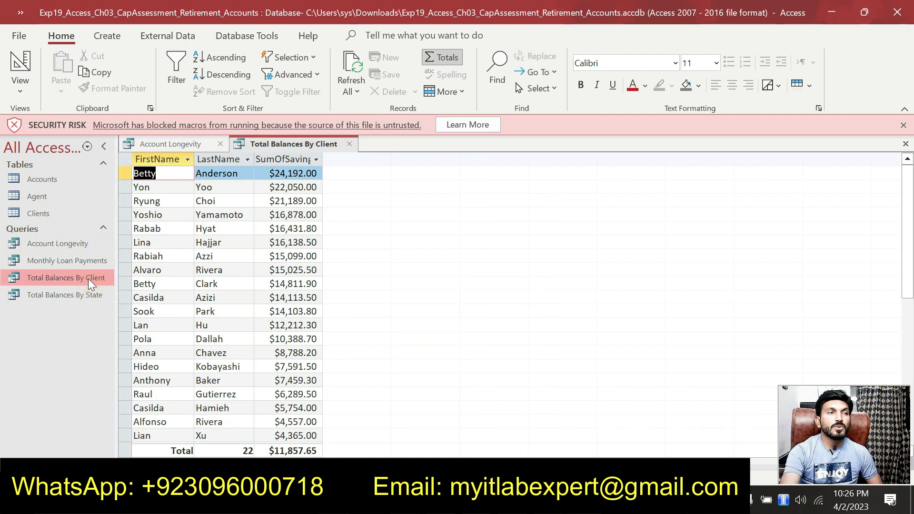
double_click(83, 296)
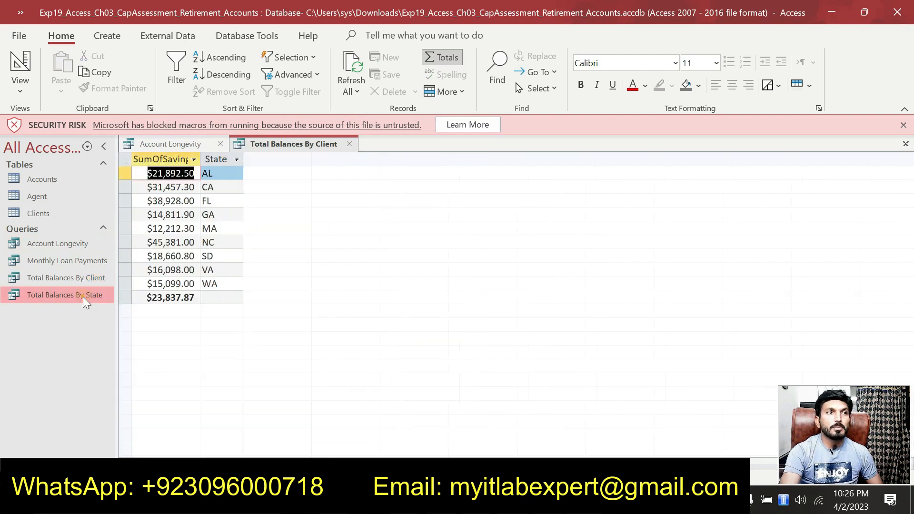
click(294, 144)
click(383, 140)
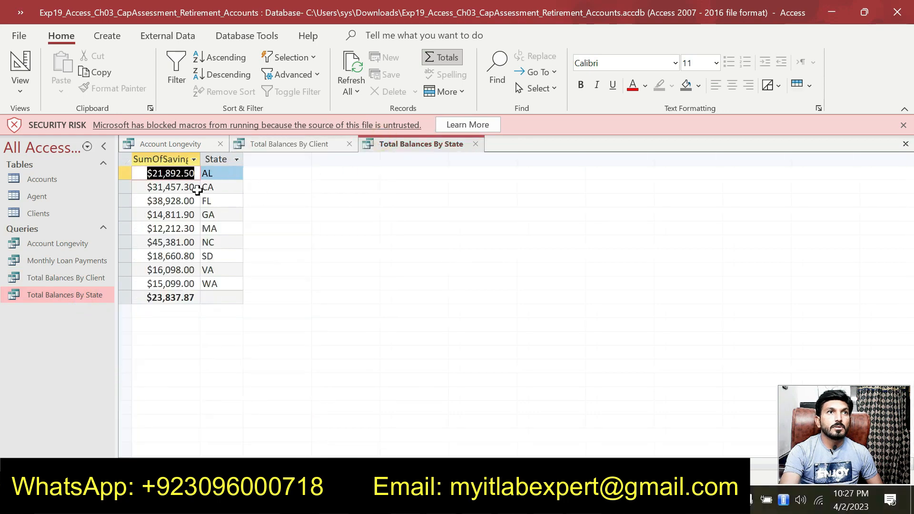
double_click(73, 262)
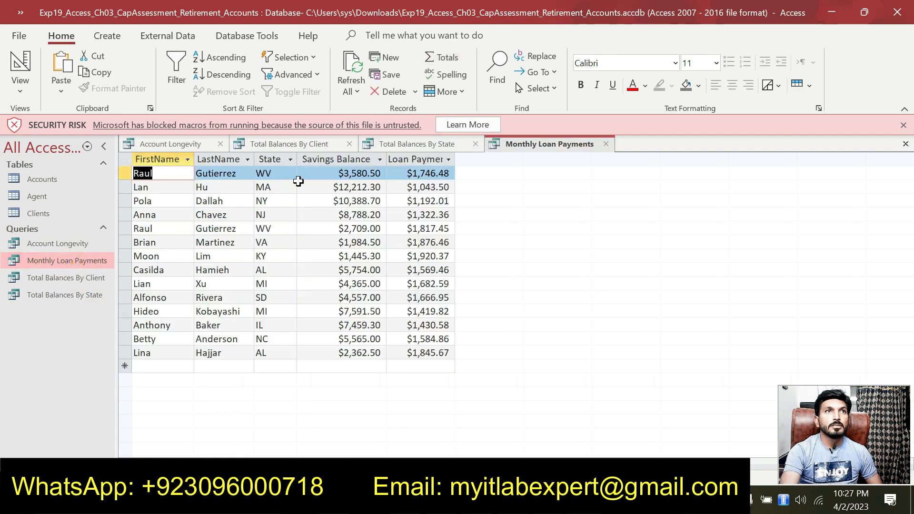
- Review the datasheet fields and records of each of the four open queries
click(179, 147)
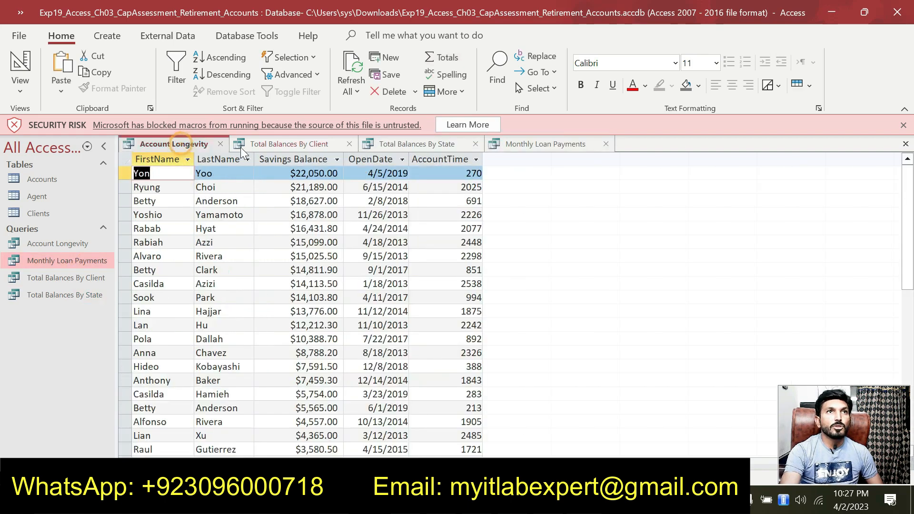
click(277, 143)
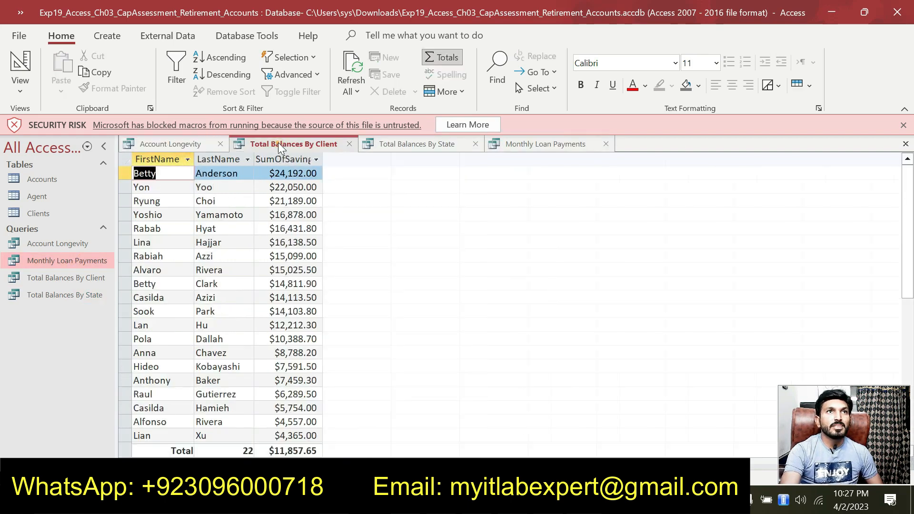
click(415, 144)
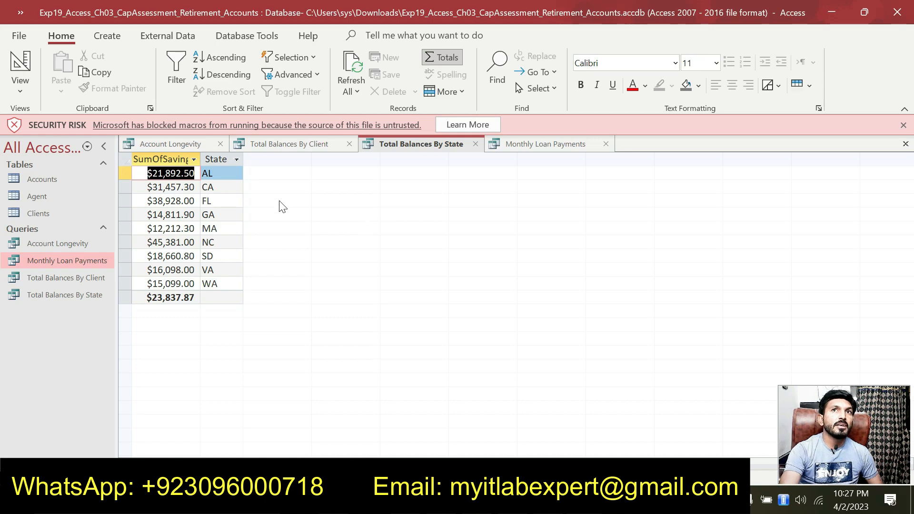
click(186, 144)
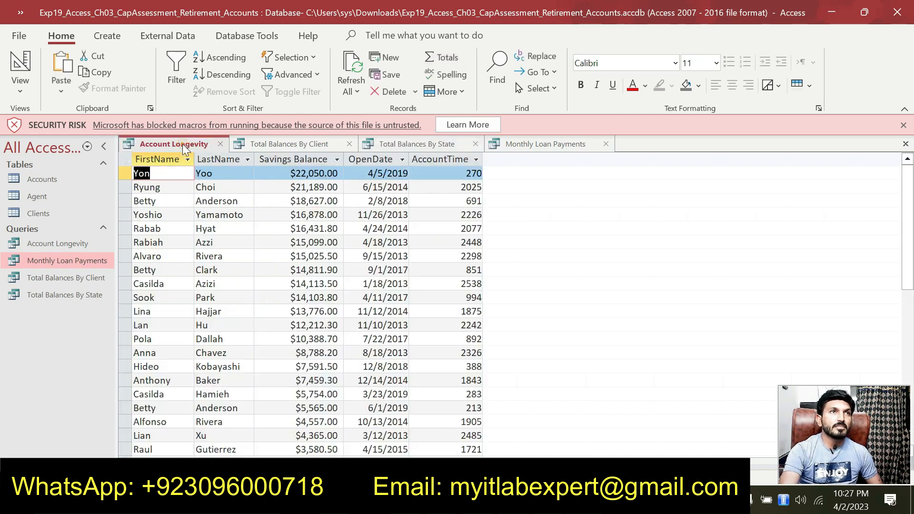
click(287, 145)
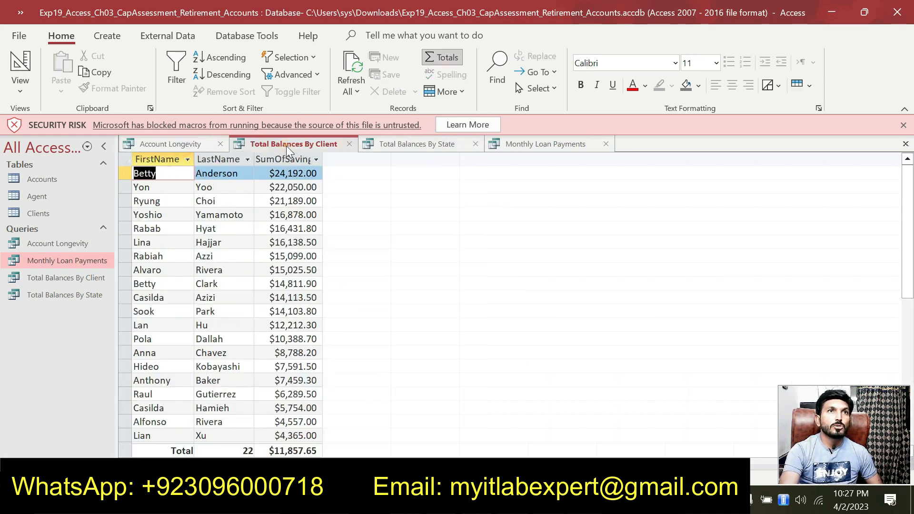
click(406, 146)
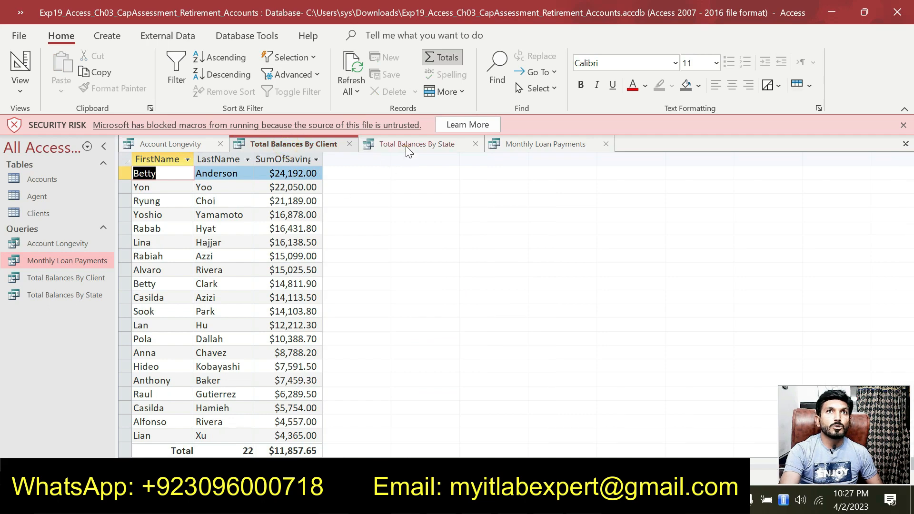
click(511, 142)
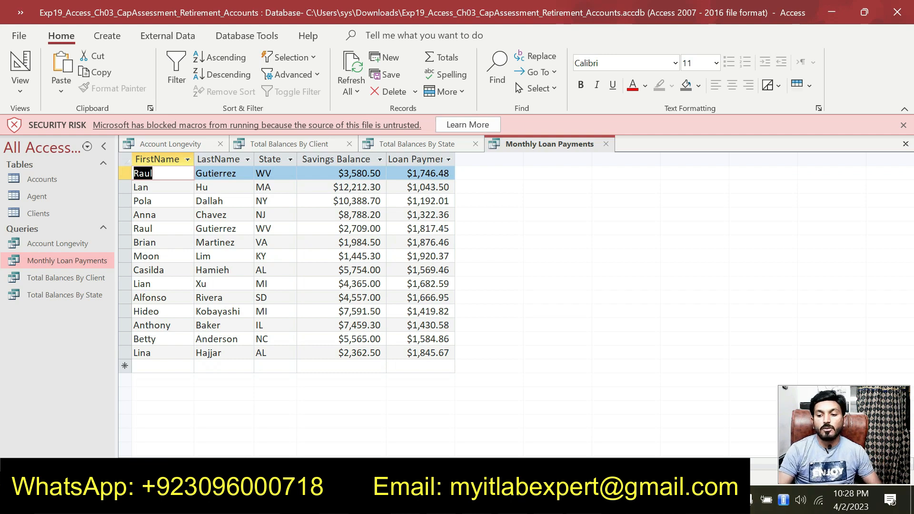
click(190, 147)
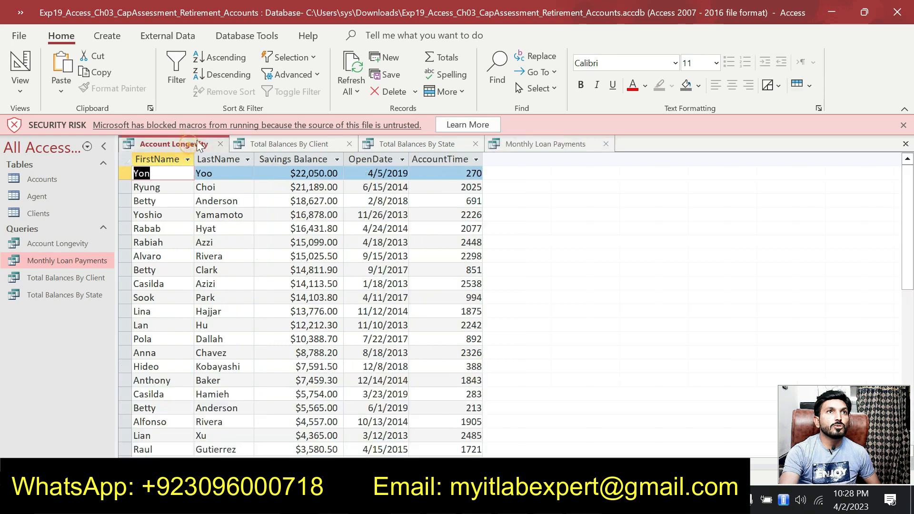
click(251, 144)
click(392, 142)
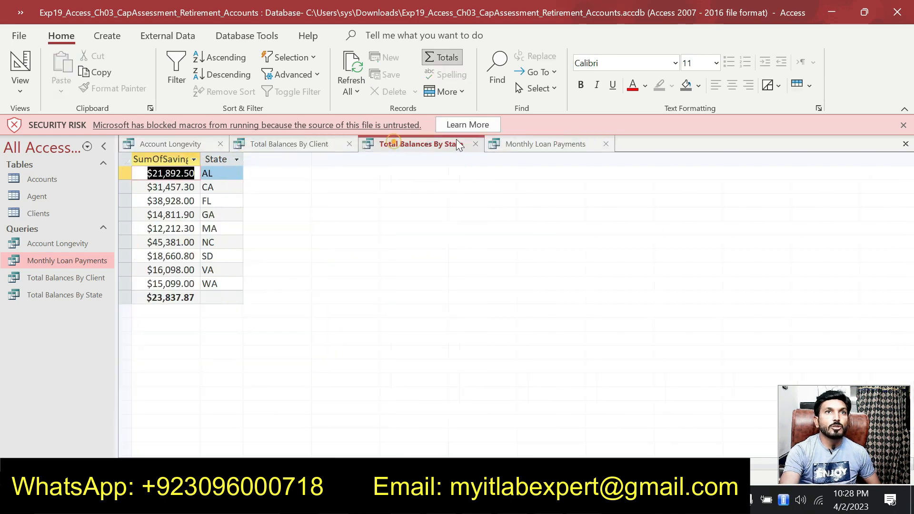
click(508, 145)
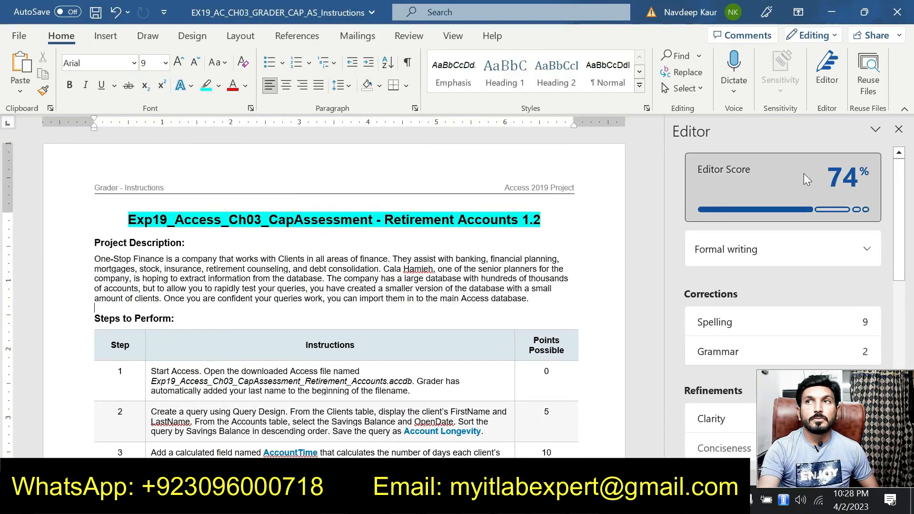
- Switch to the Word instructions document and close the Editor pane
click(898, 129)
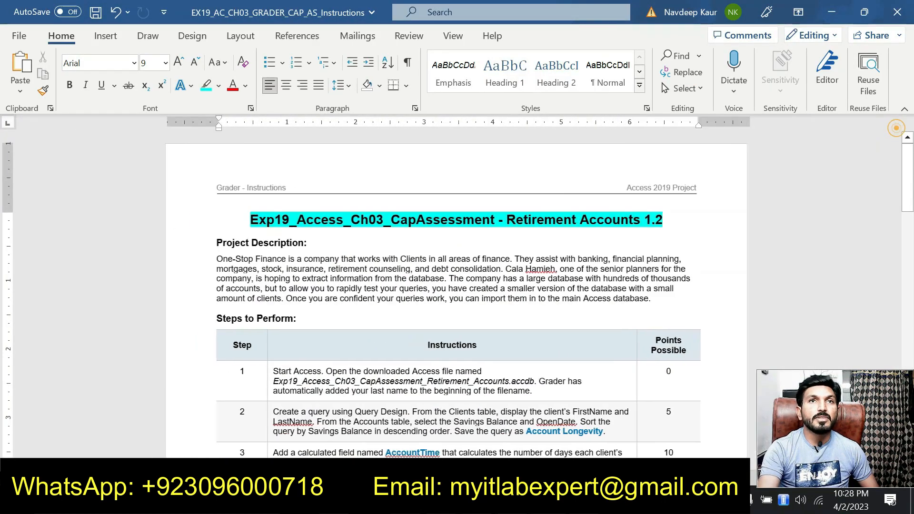